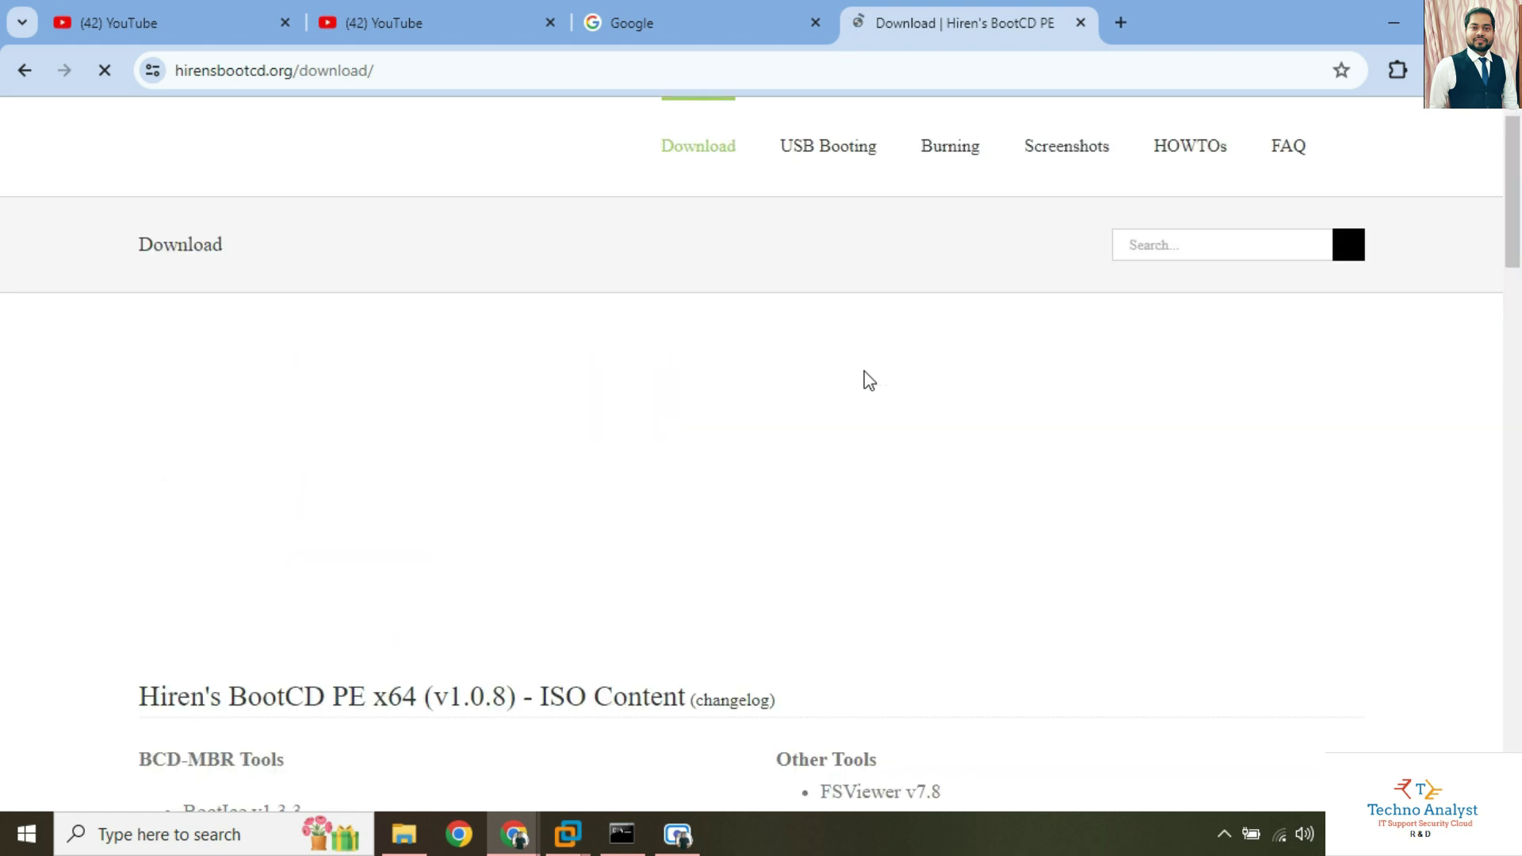
Download HBCD_PE_x64.iso from the Filename table after dismissing the full-page ad.
scroll(864, 371, down, 5)
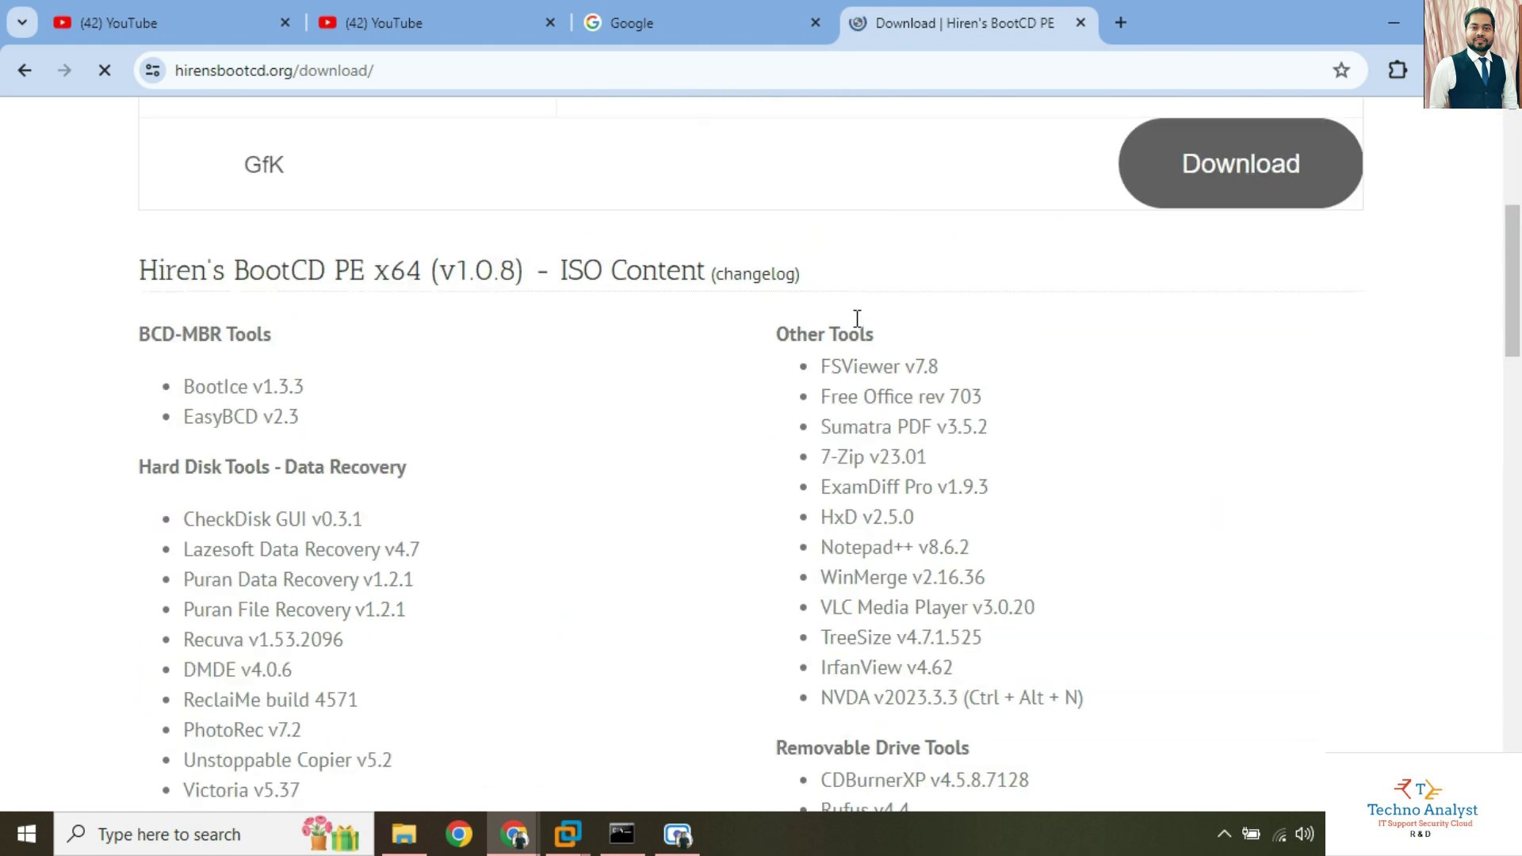
scroll(503, 526, down, 15)
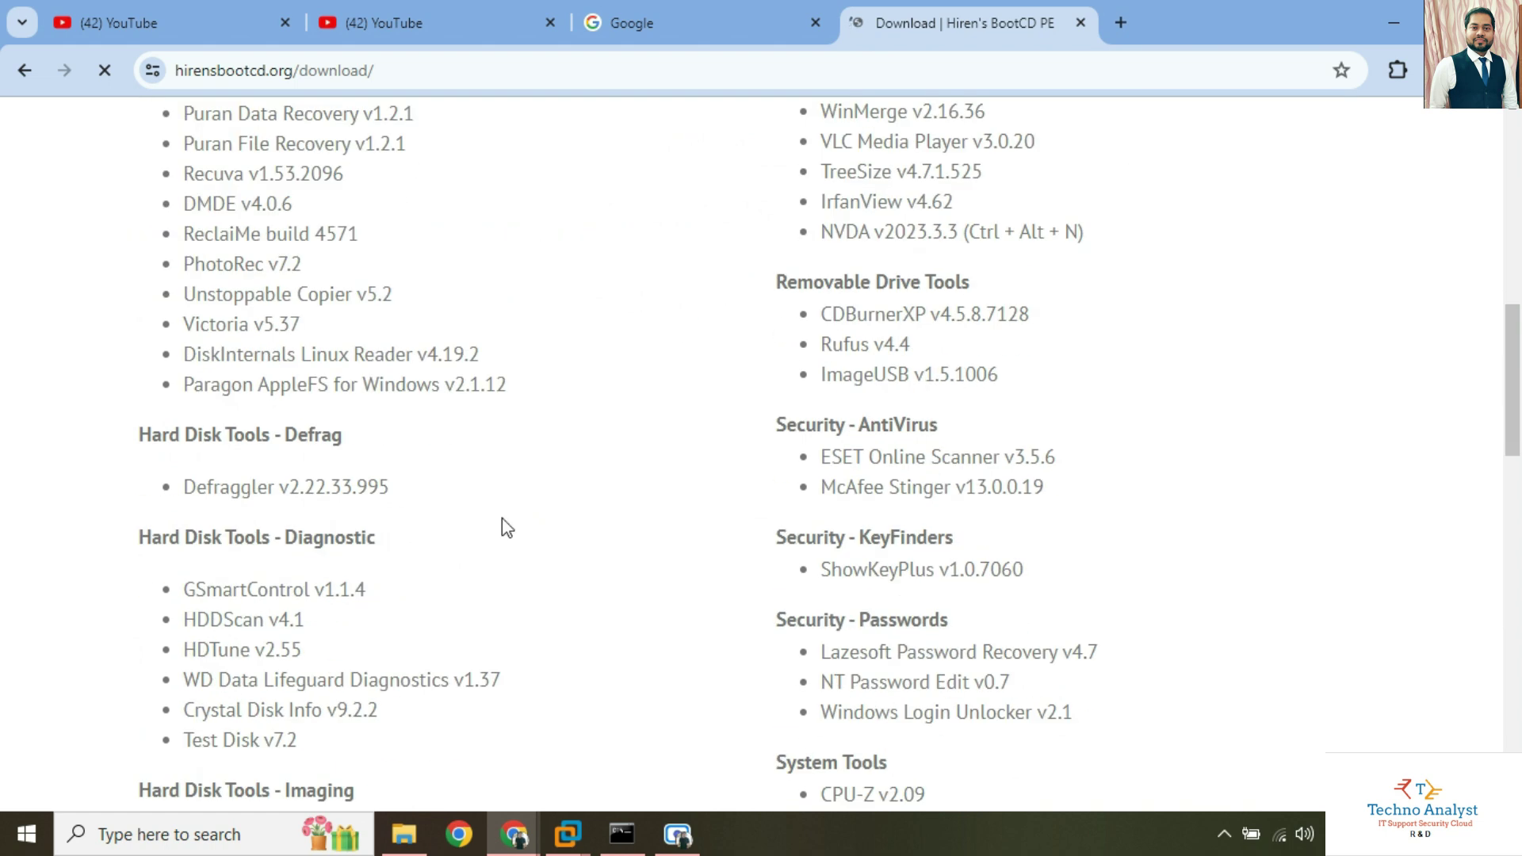
scroll(1216, 578, up, 9)
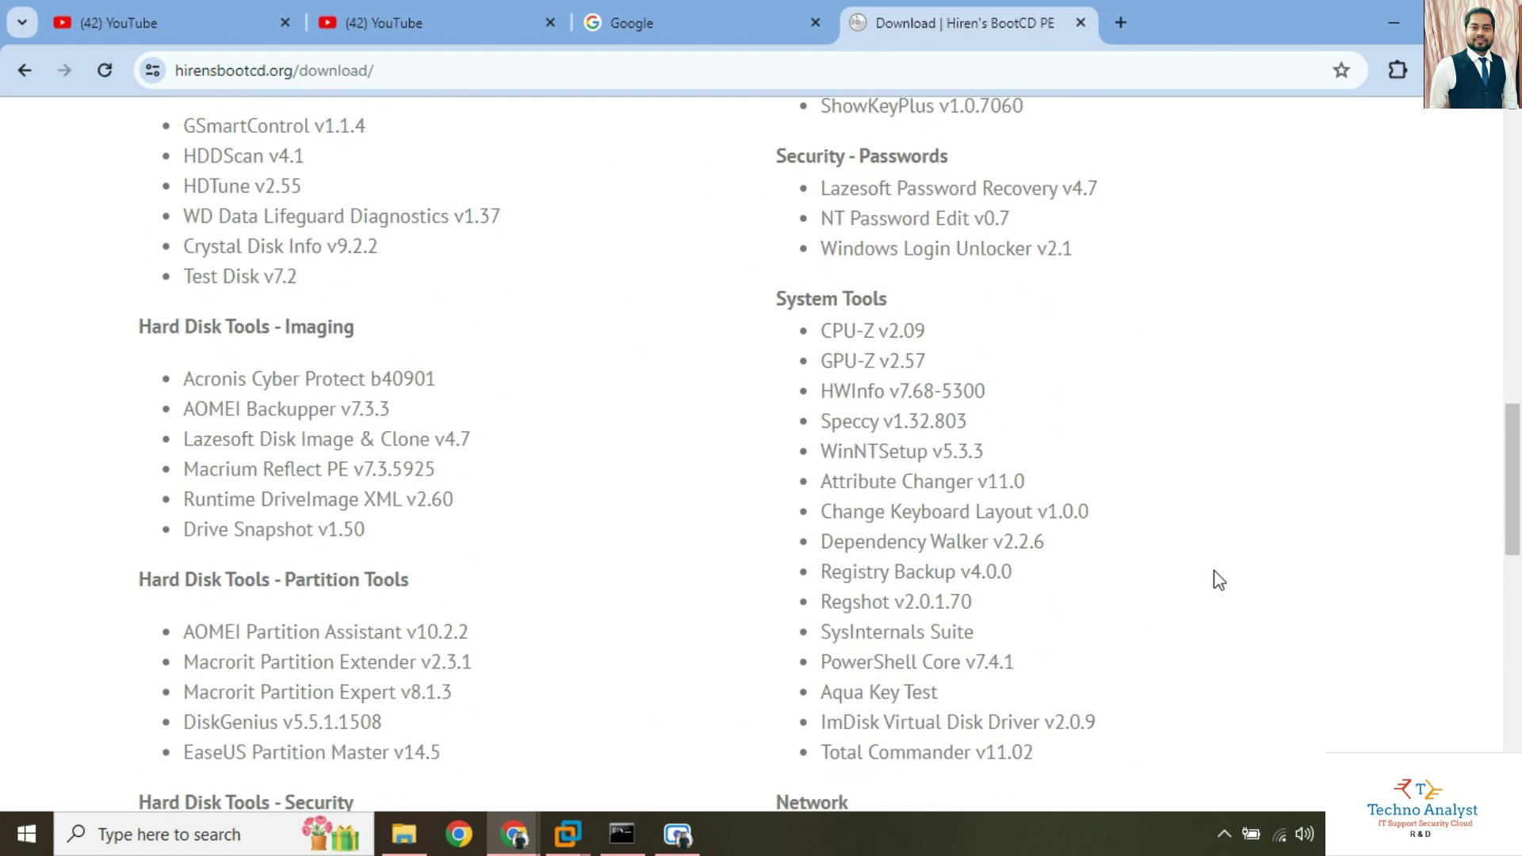
scroll(934, 499, down, 8)
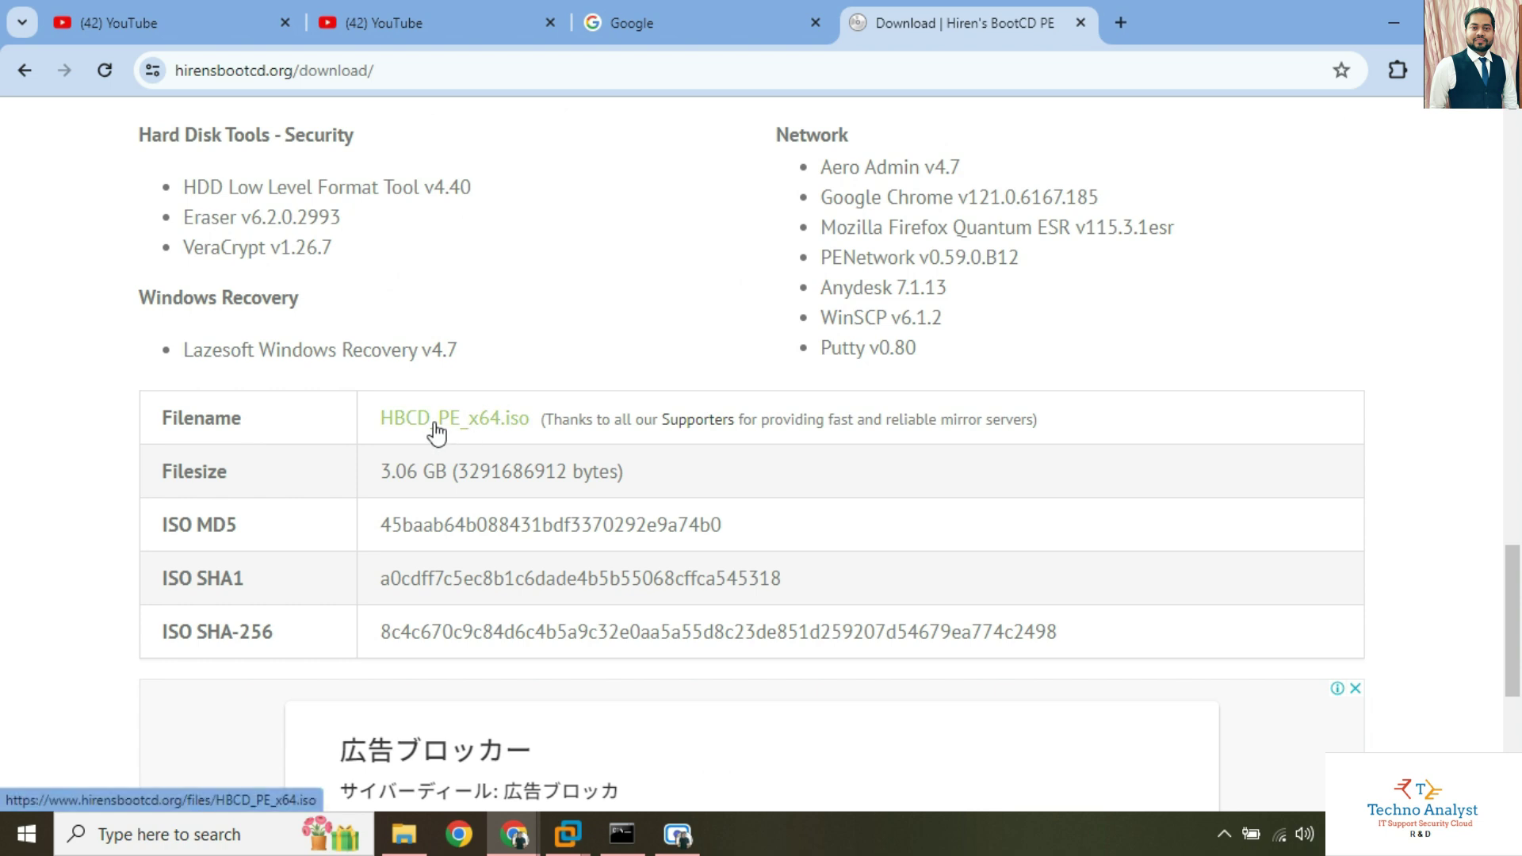
click(448, 422)
click(928, 293)
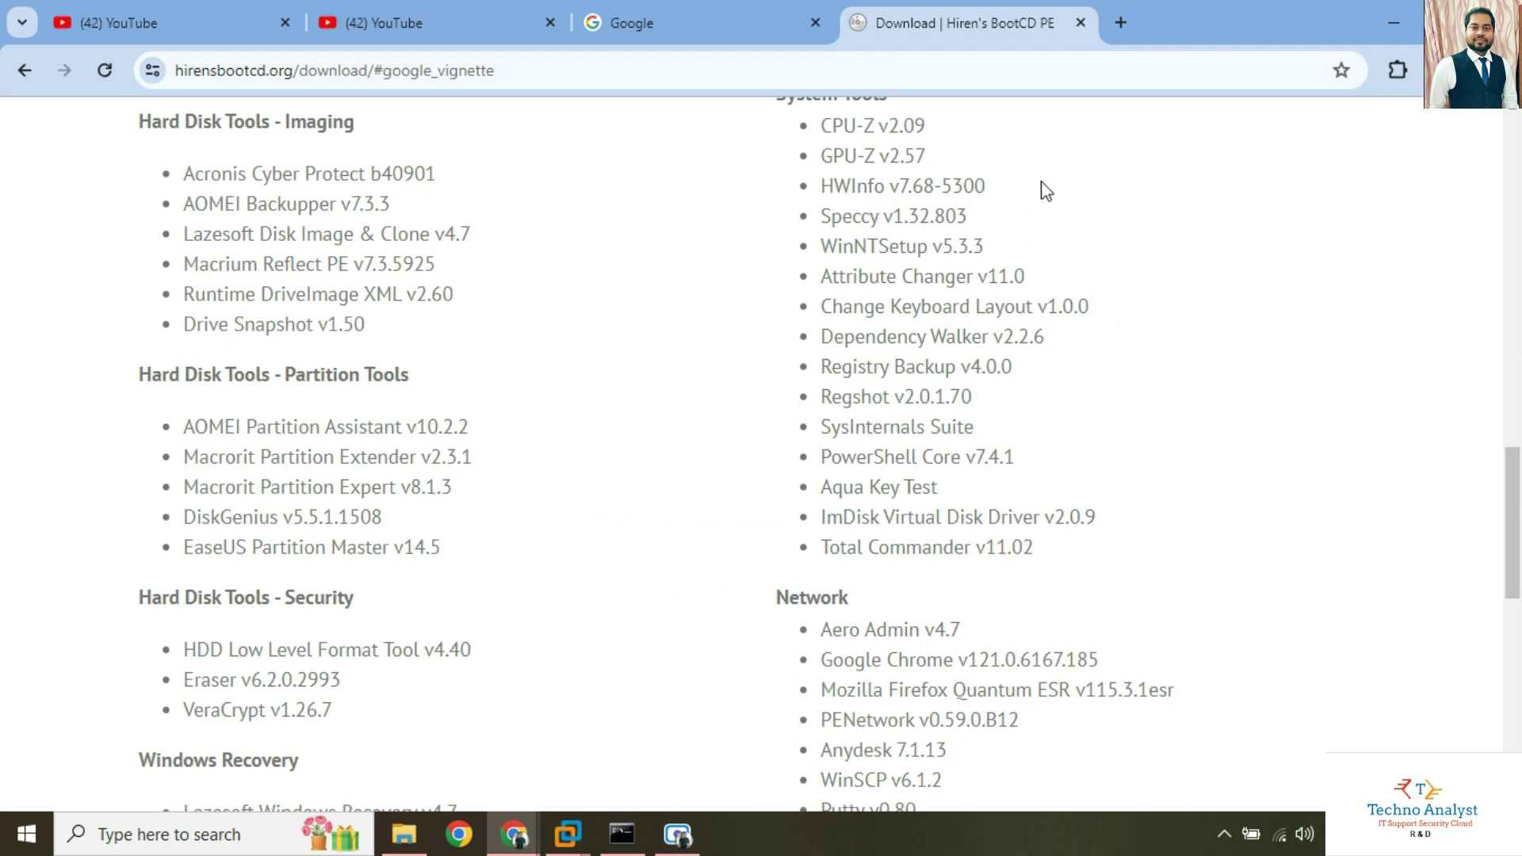
scroll(737, 454, down, 4)
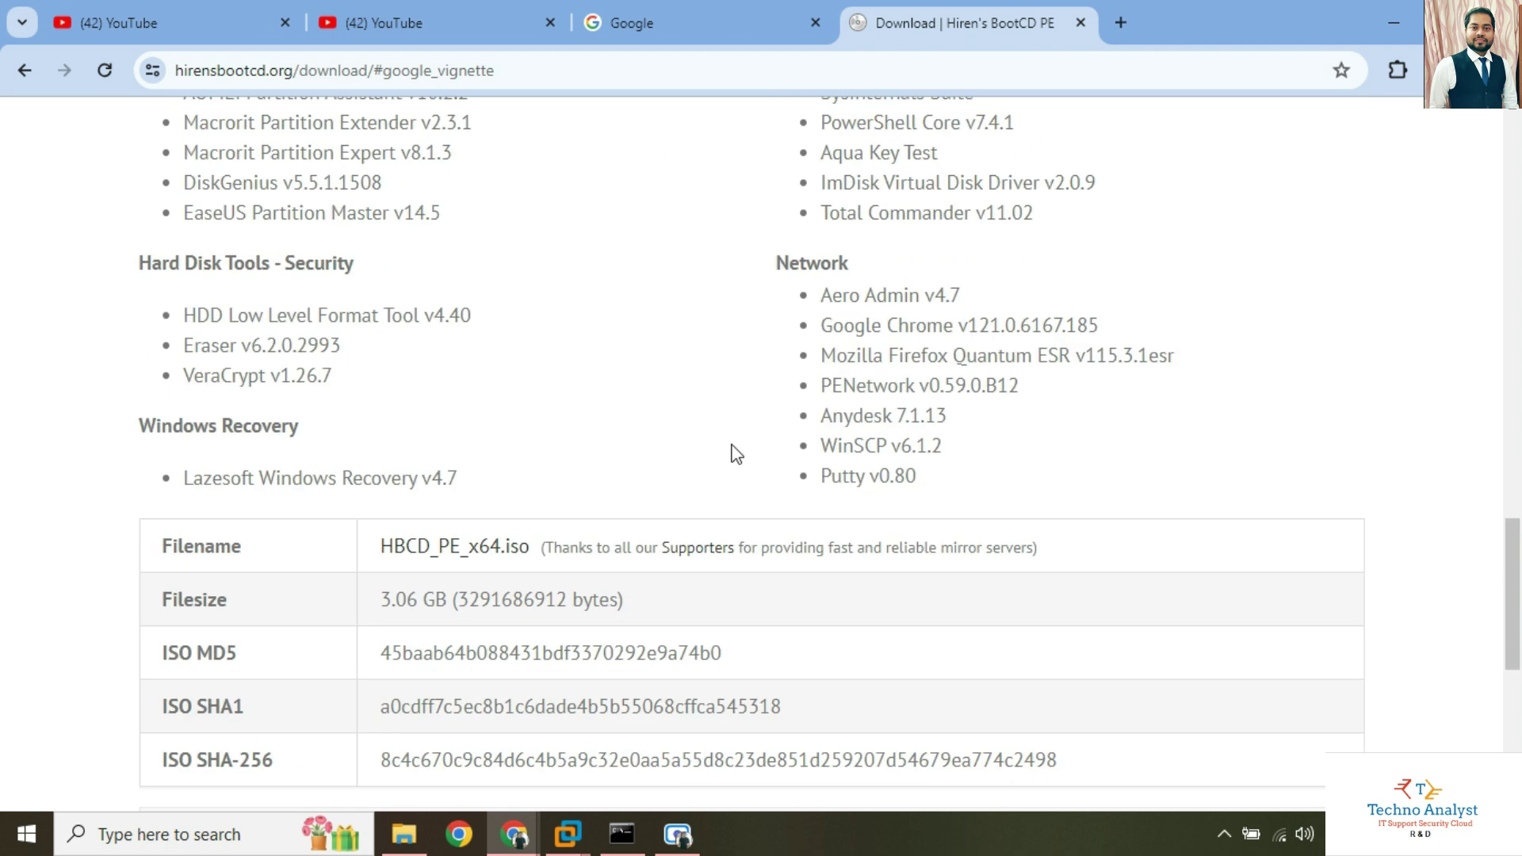
click(495, 552)
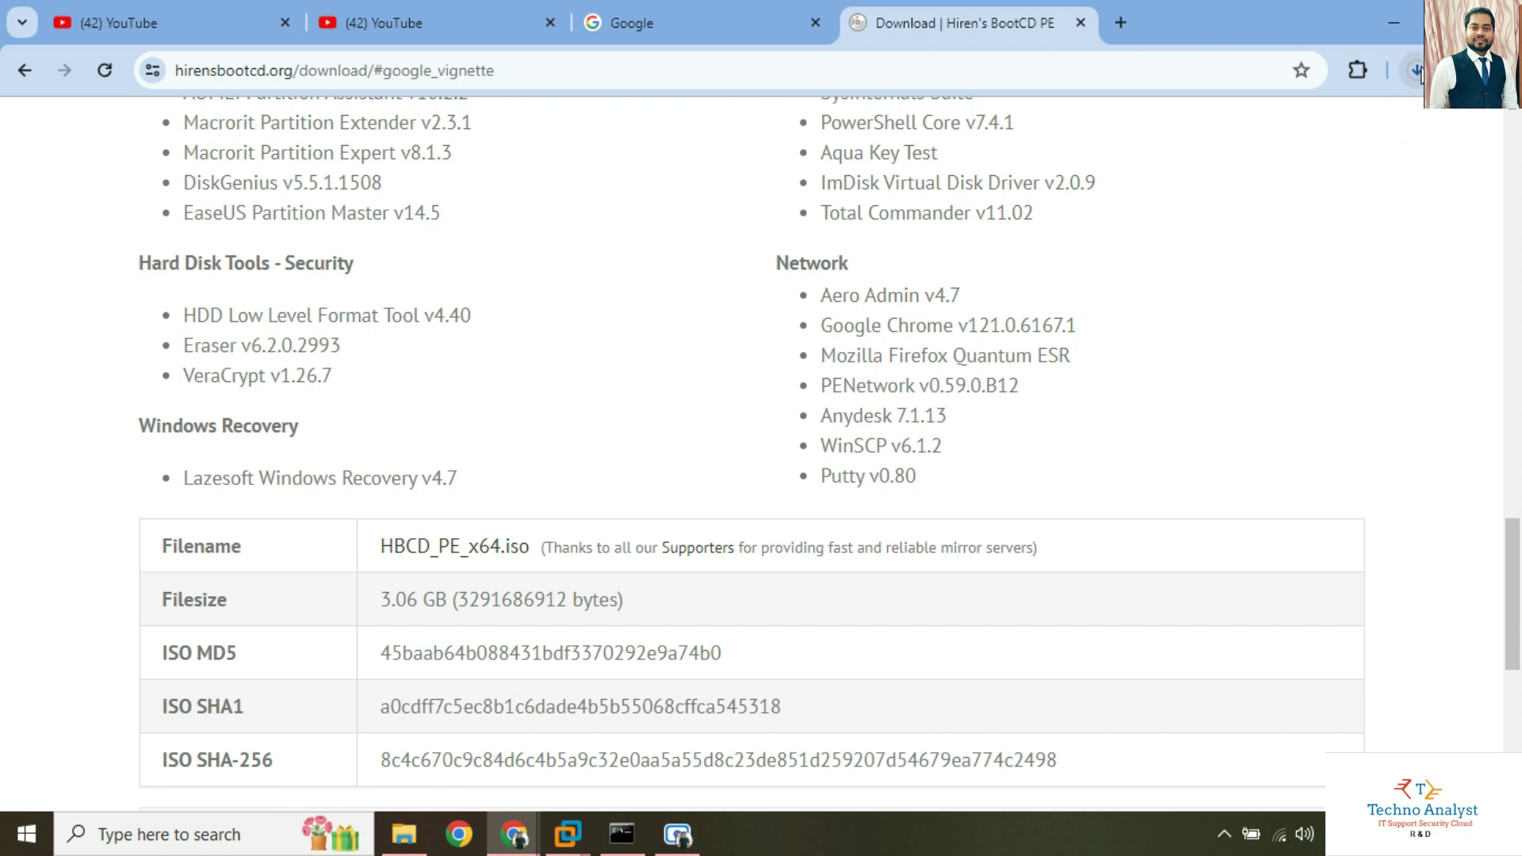
Check the progress of the 3.1 GB ISO download in Chrome's download list.
click(1417, 71)
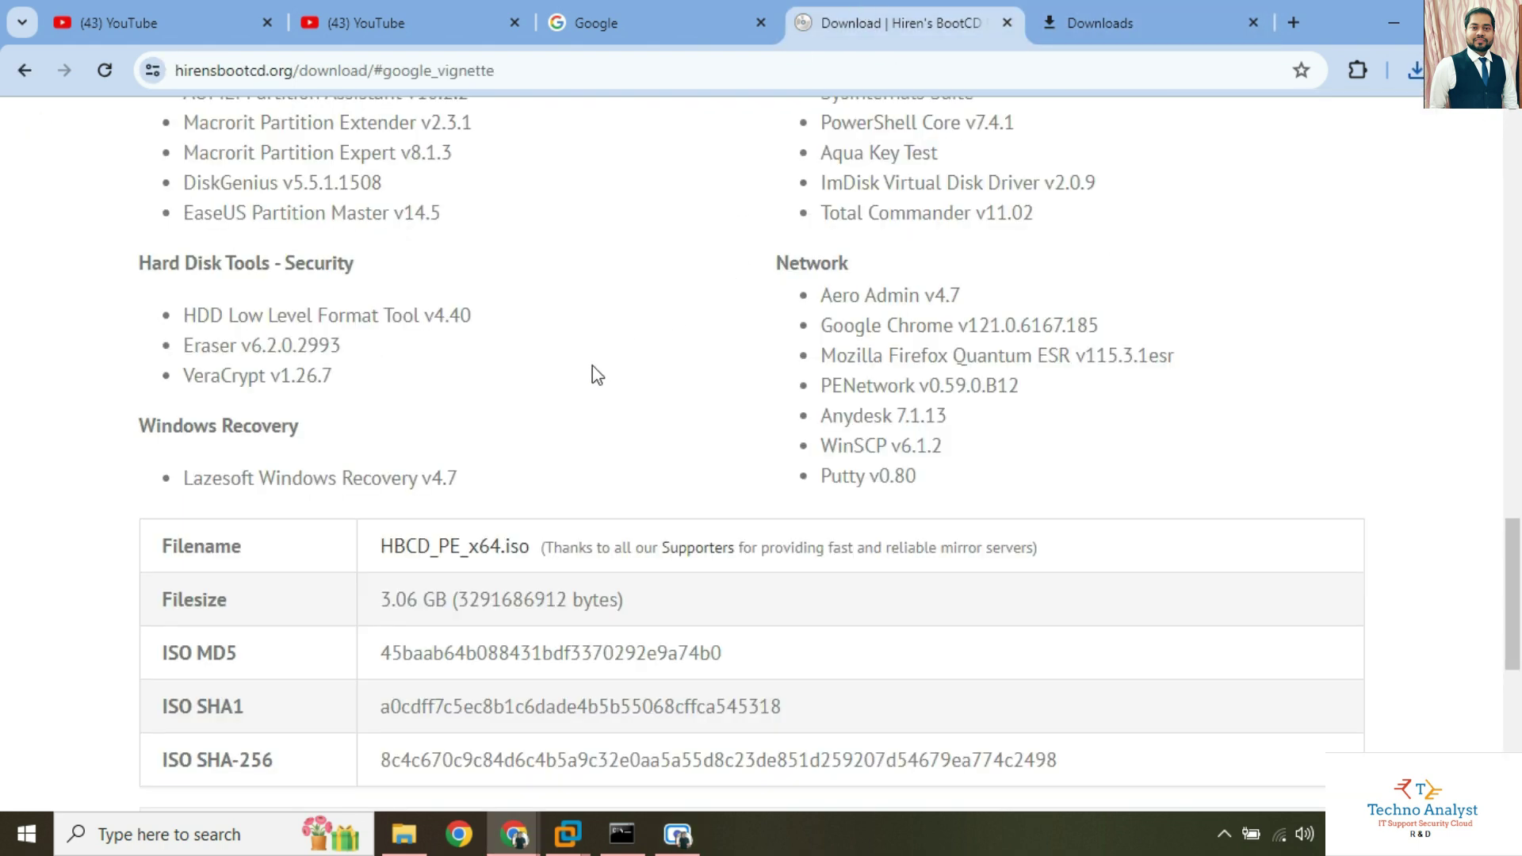
scroll(594, 368, down, 5)
scroll(603, 349, up, 3)
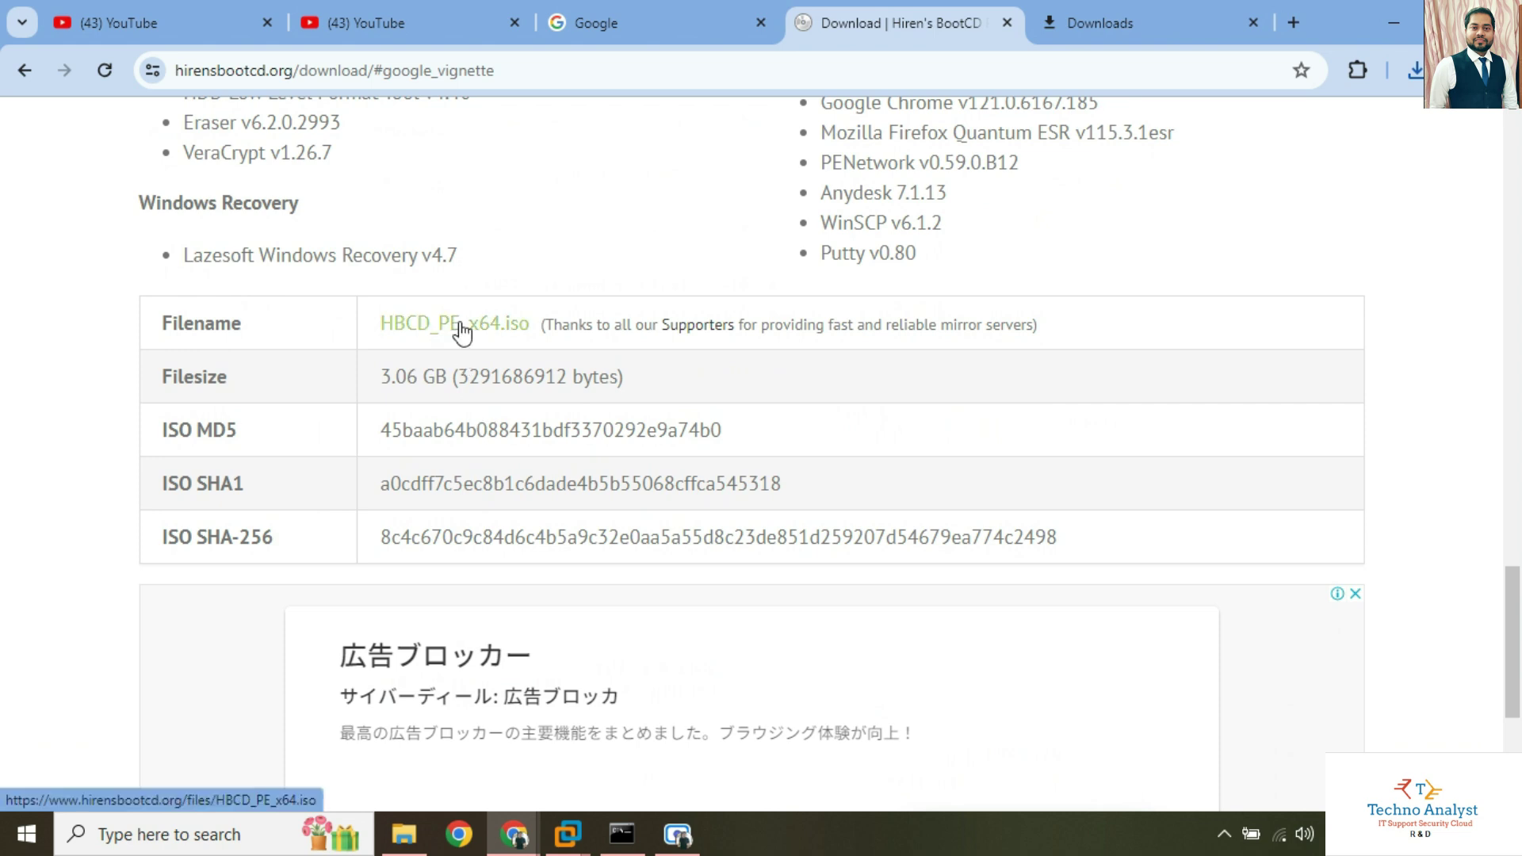
scroll(507, 400, up, 15)
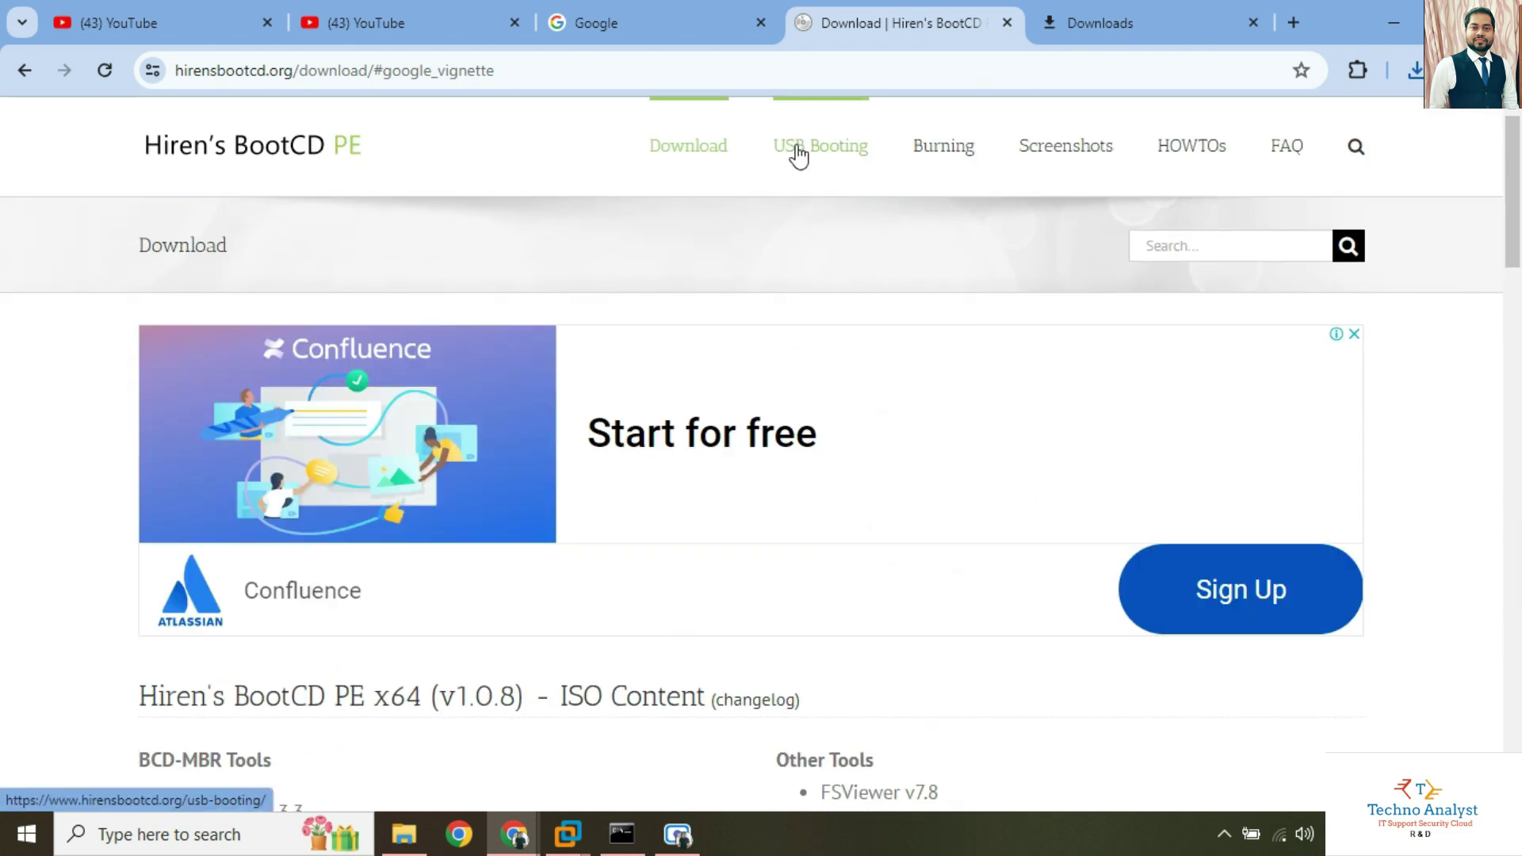
Open the USB Booting guide and scroll to its Rufus download link.
click(796, 152)
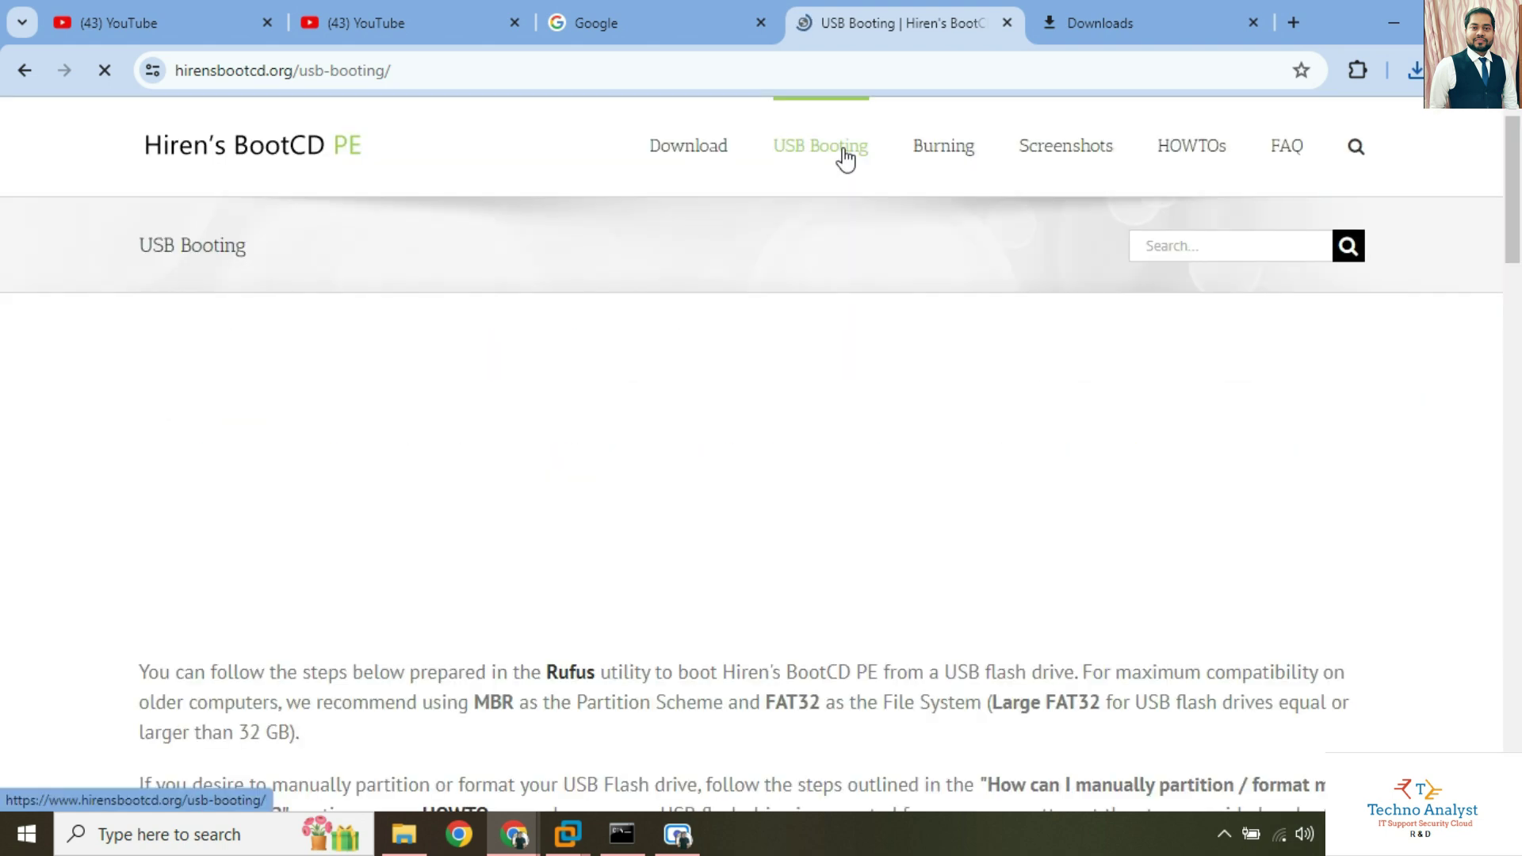
scroll(663, 479, down, 5)
scroll(444, 455, down, 2)
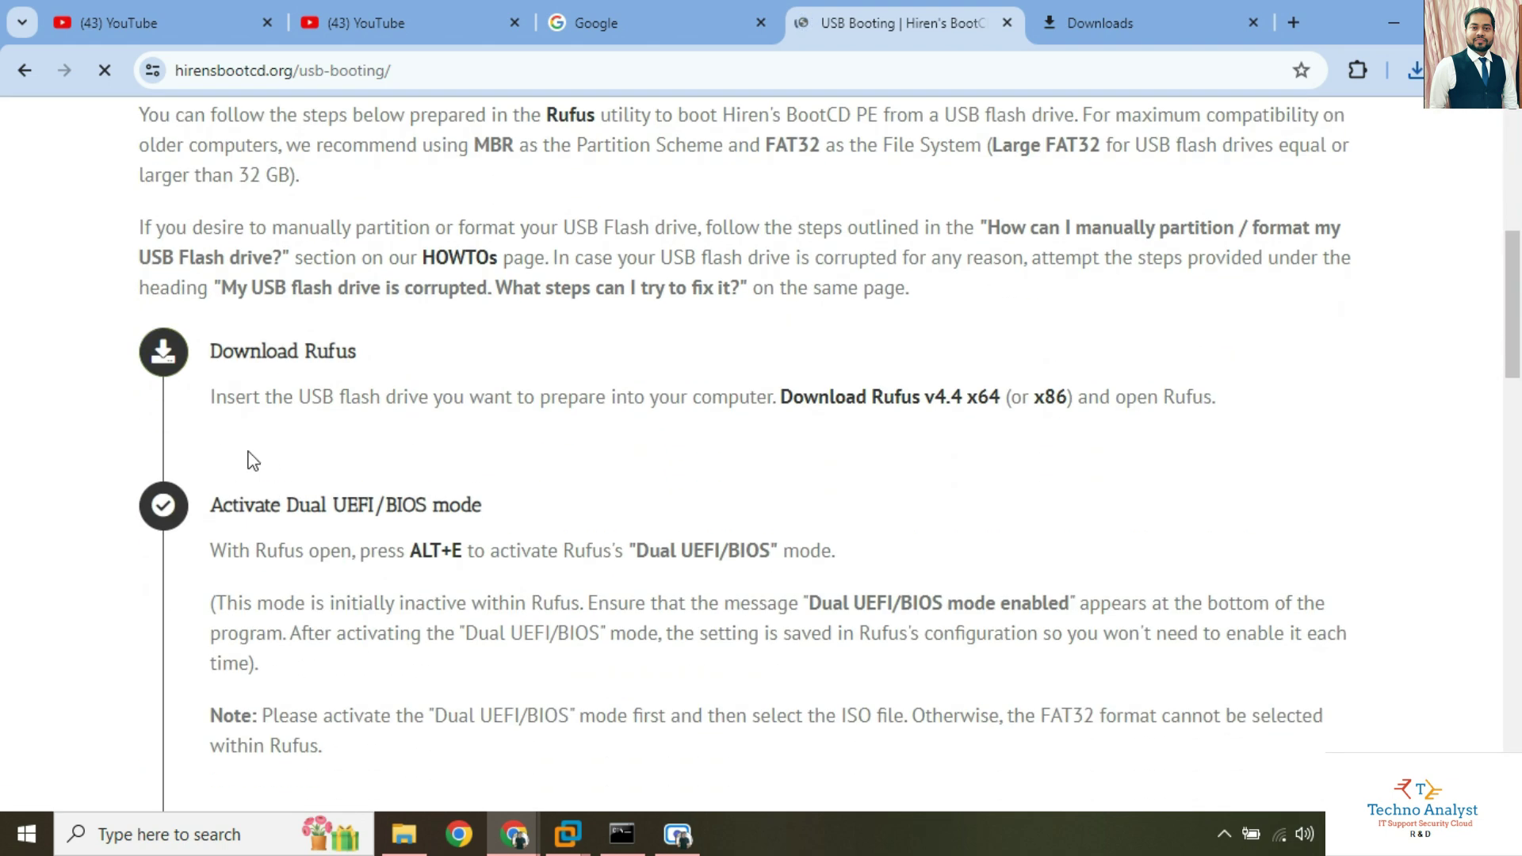
scroll(571, 544, down, 4)
scroll(377, 476, up, 7)
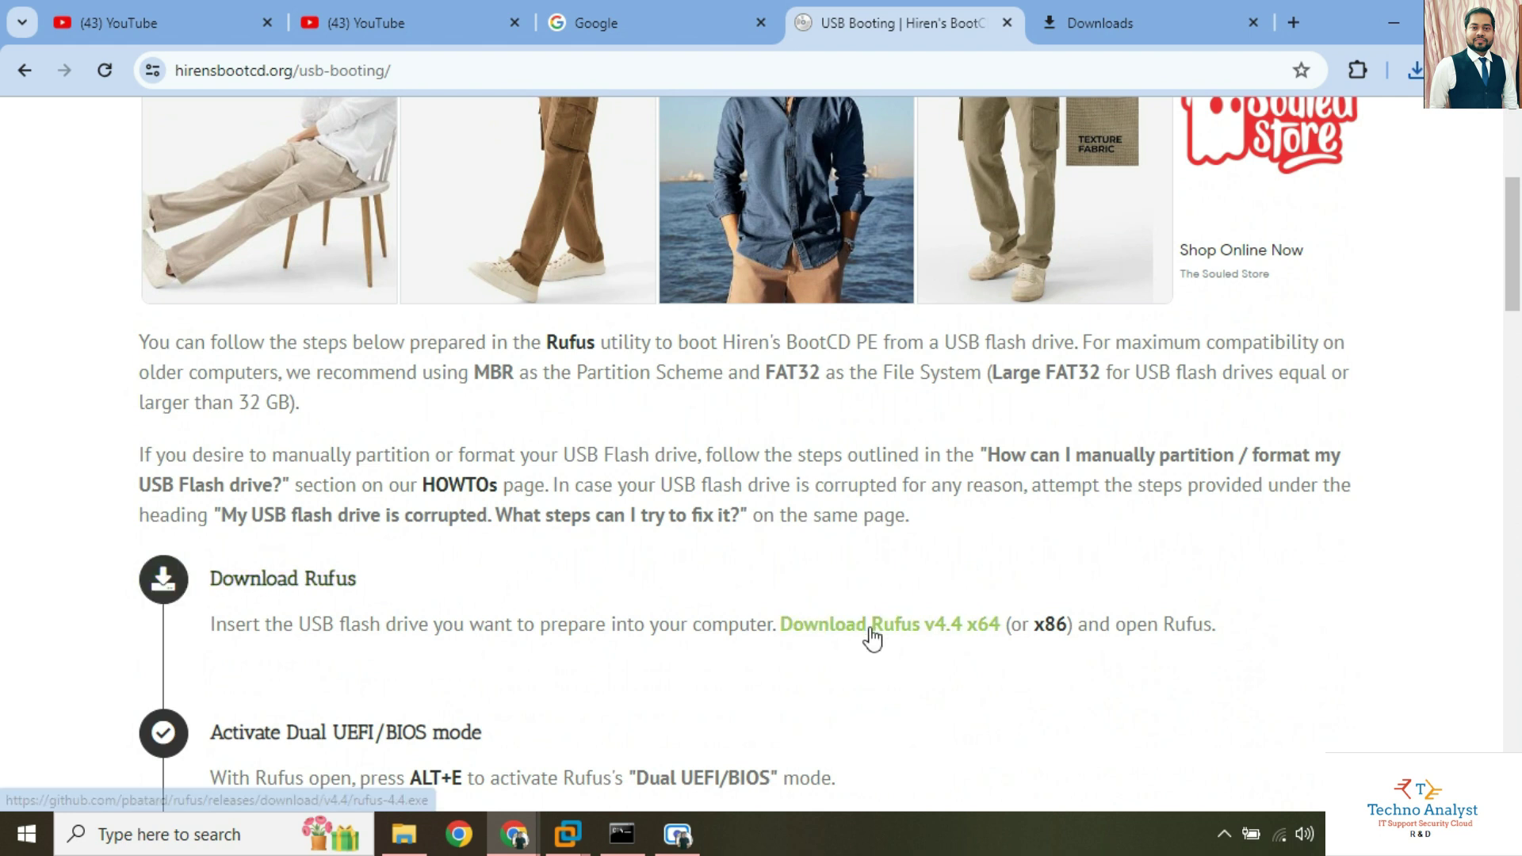
Download Rufus v4.4 x64 (rufus-4.4.exe) and confirm it in the download list.
click(920, 634)
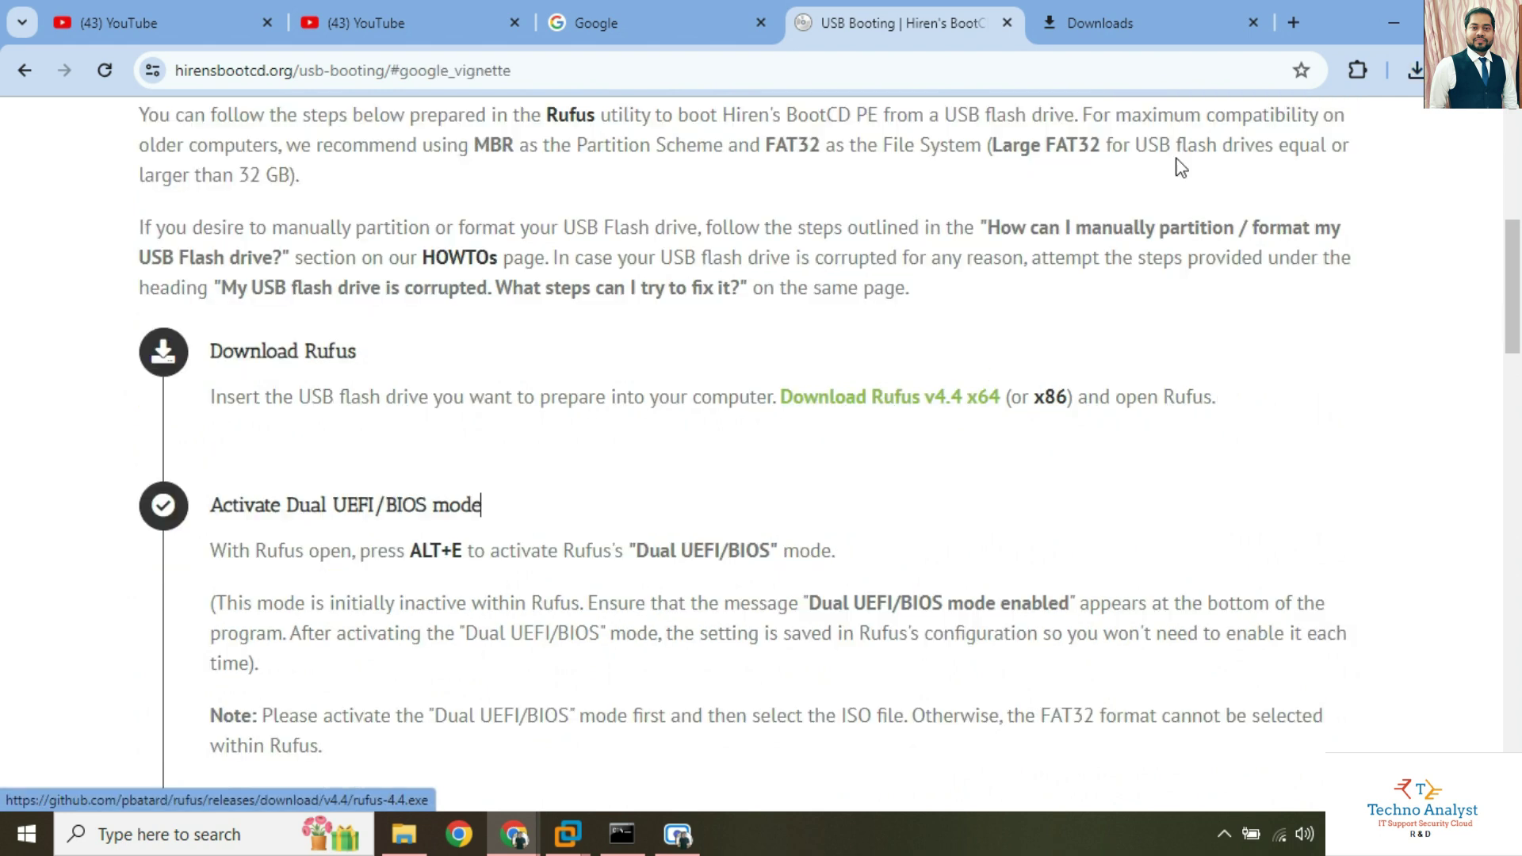
click(1412, 70)
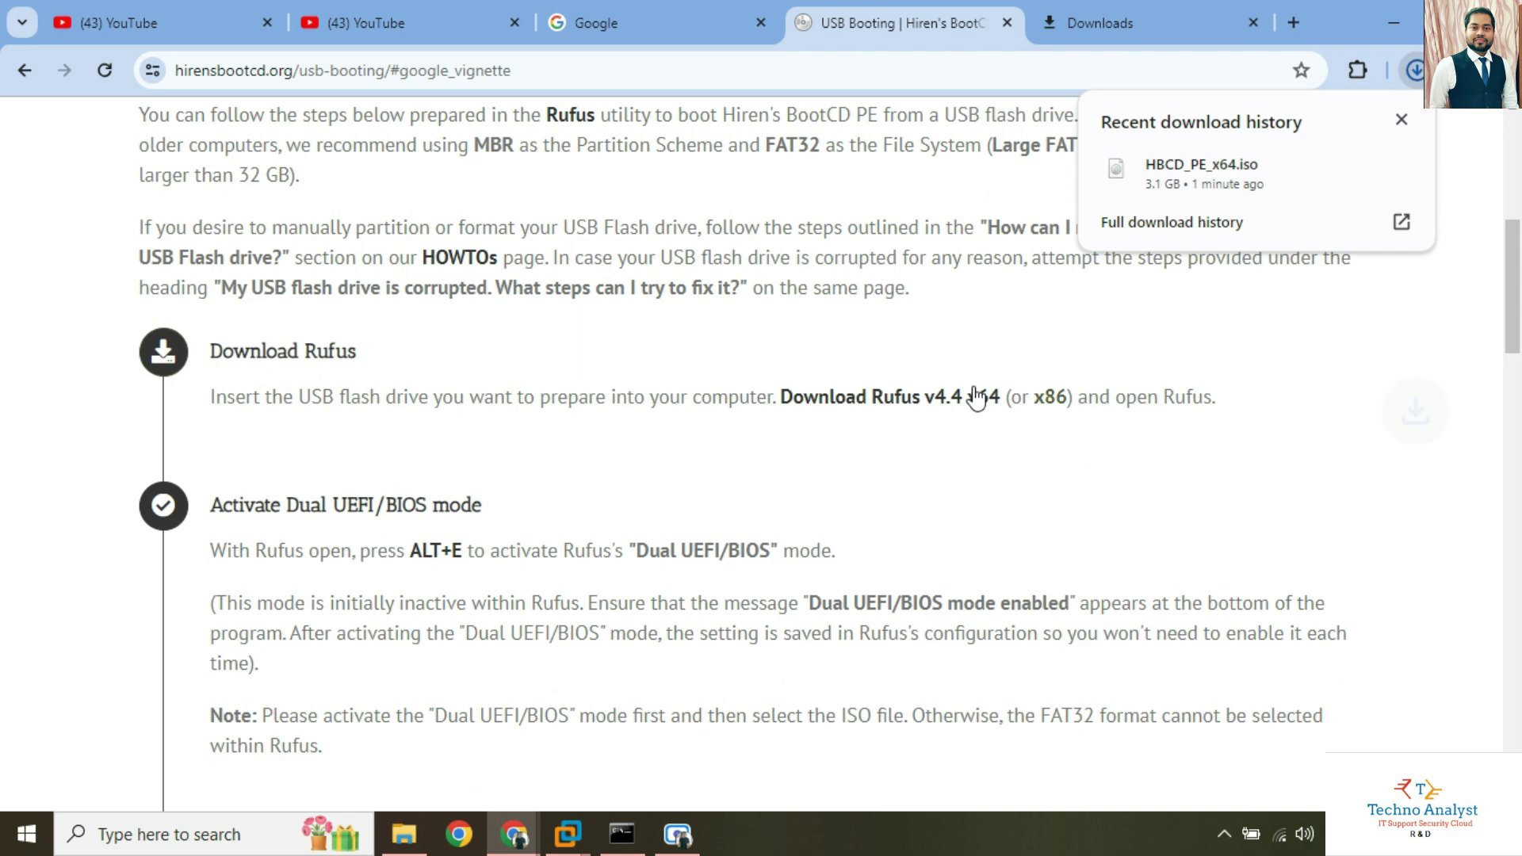
drag(943, 401, 890, 387)
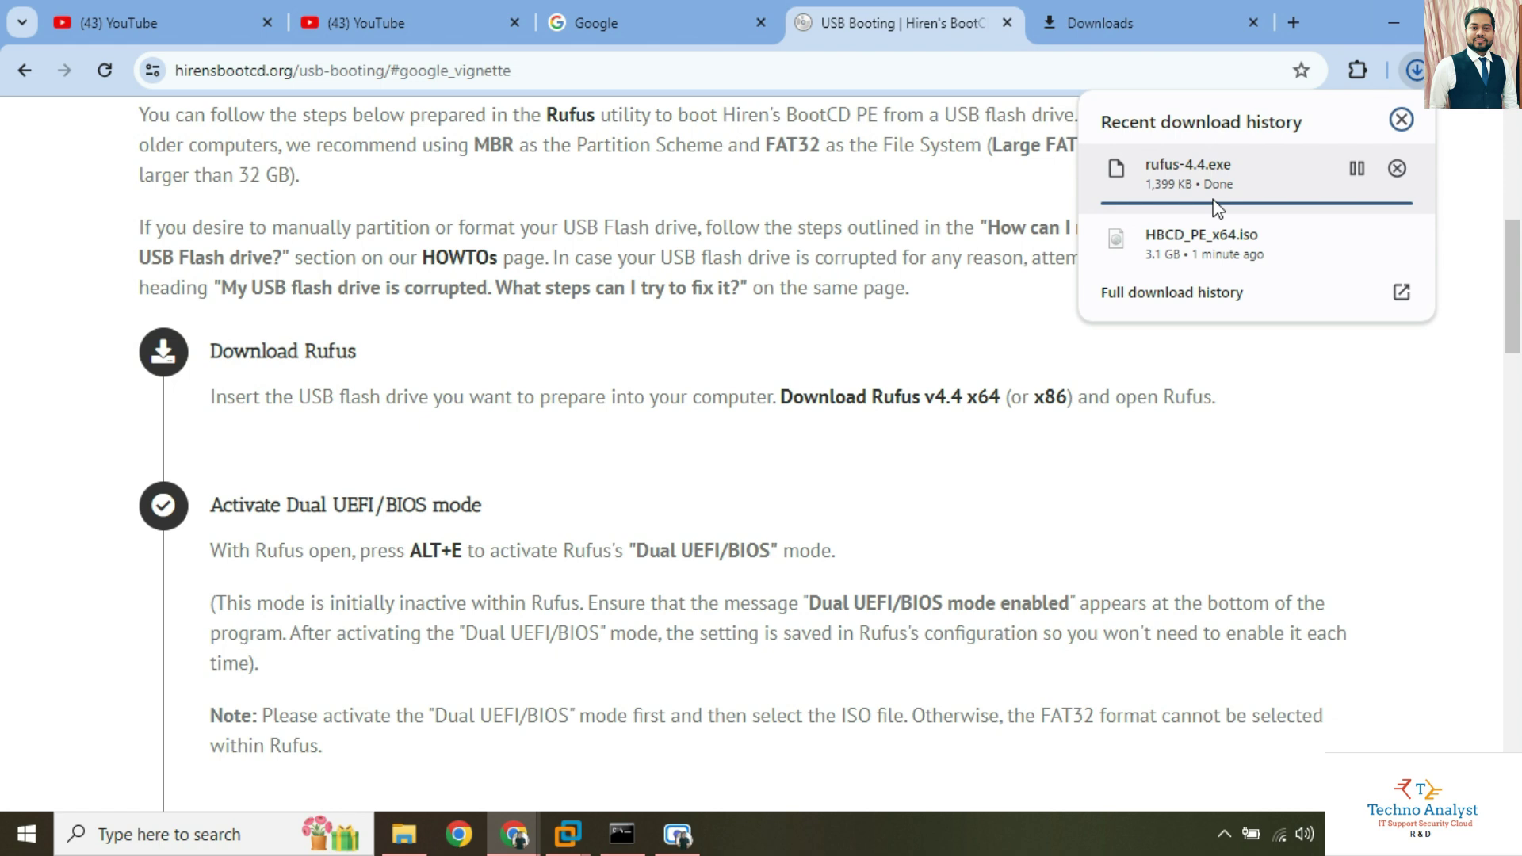
scroll(788, 464, up, 7)
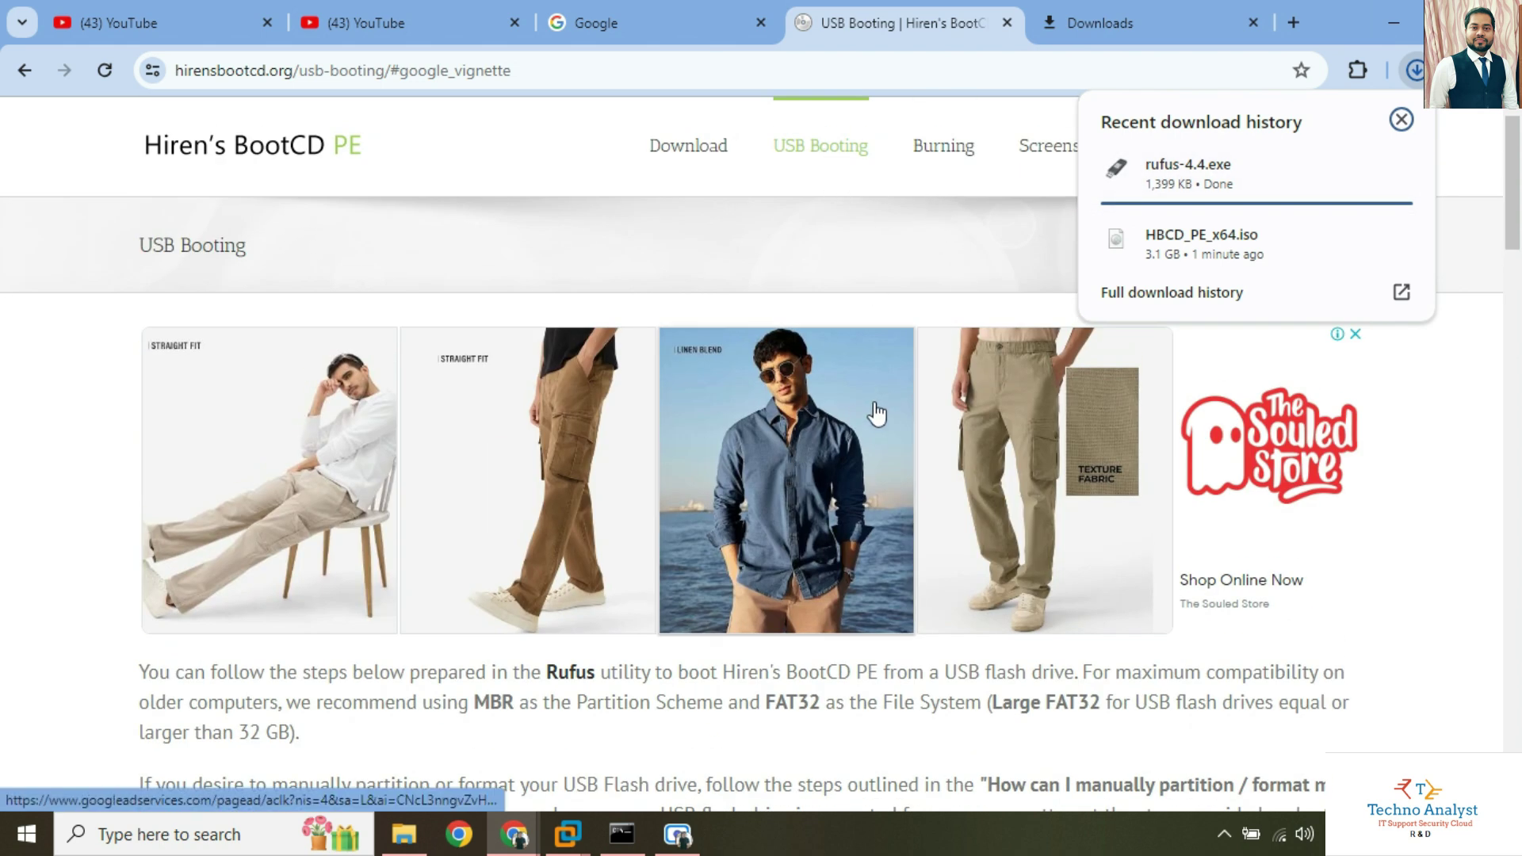
scroll(864, 420, down, 8)
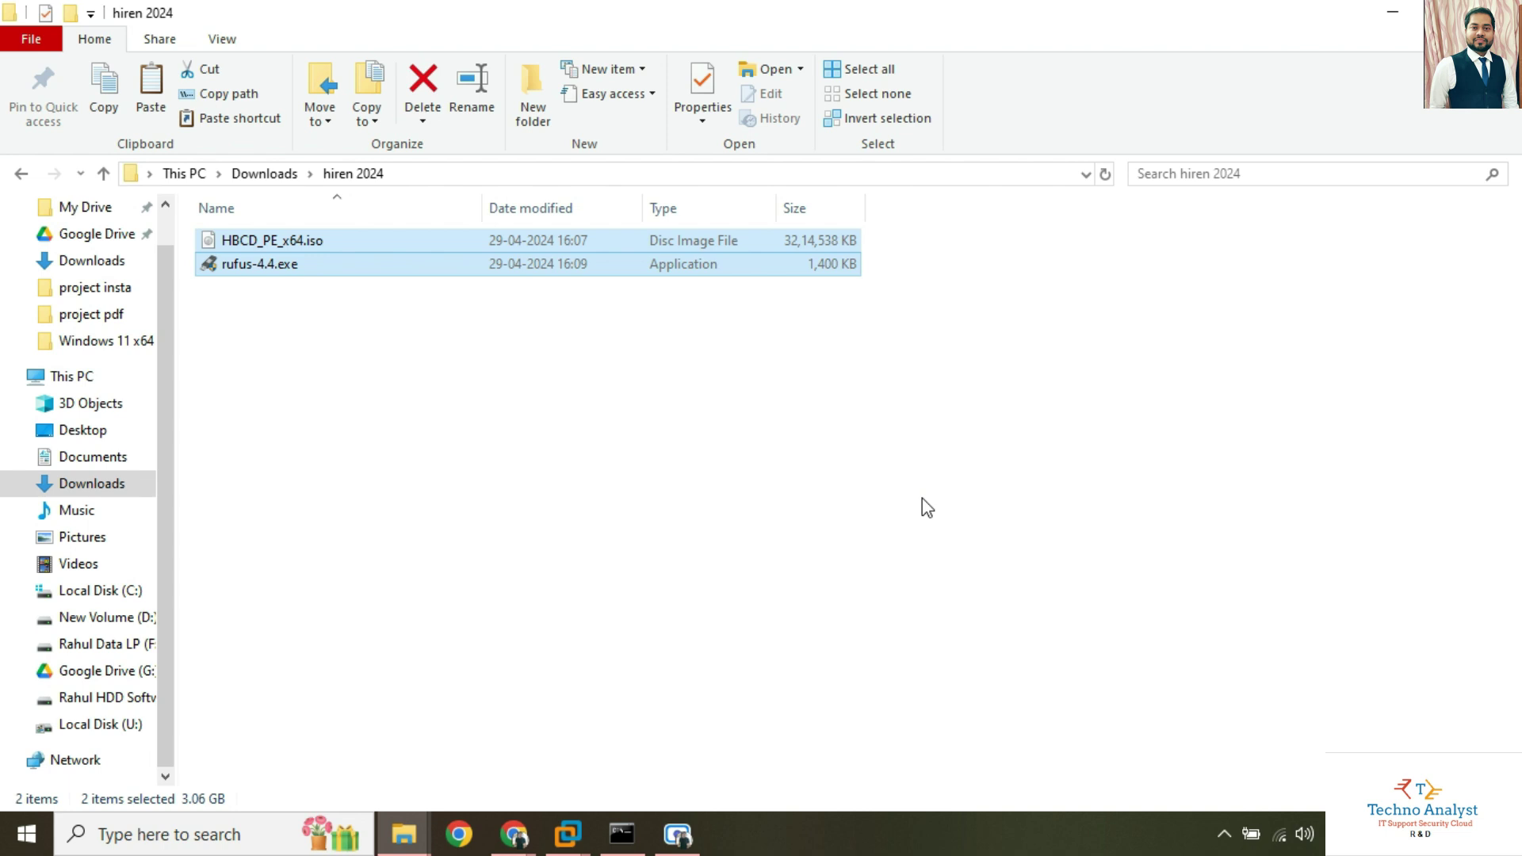
Select rufus-4.4.exe in the hiren 2024 folder and run it.
key(Down)
key(Return)
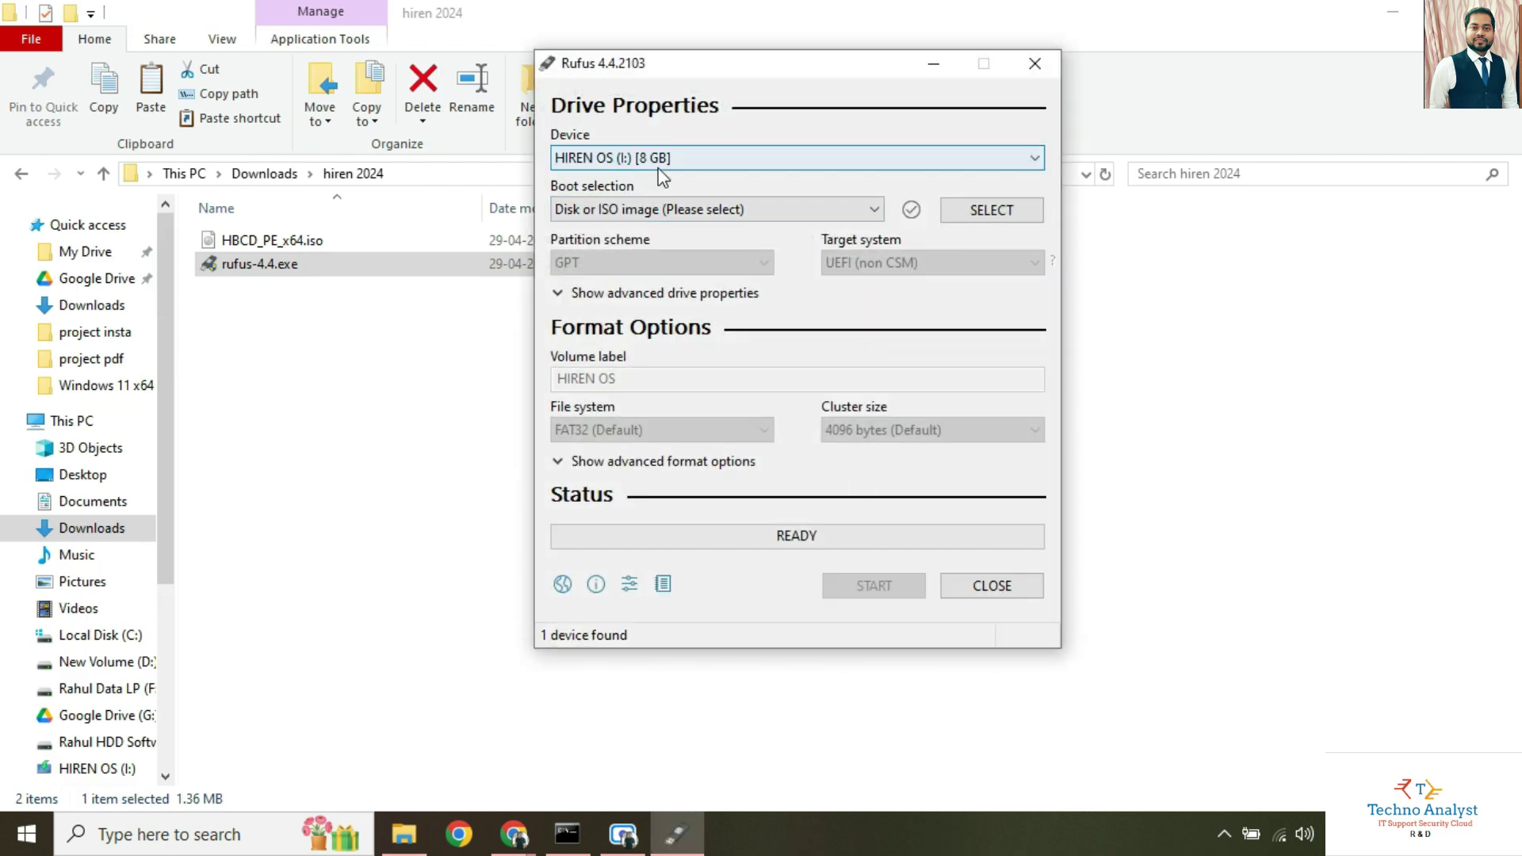
Keep 'Disk or ISO image' as the Rufus boot selection.
click(695, 214)
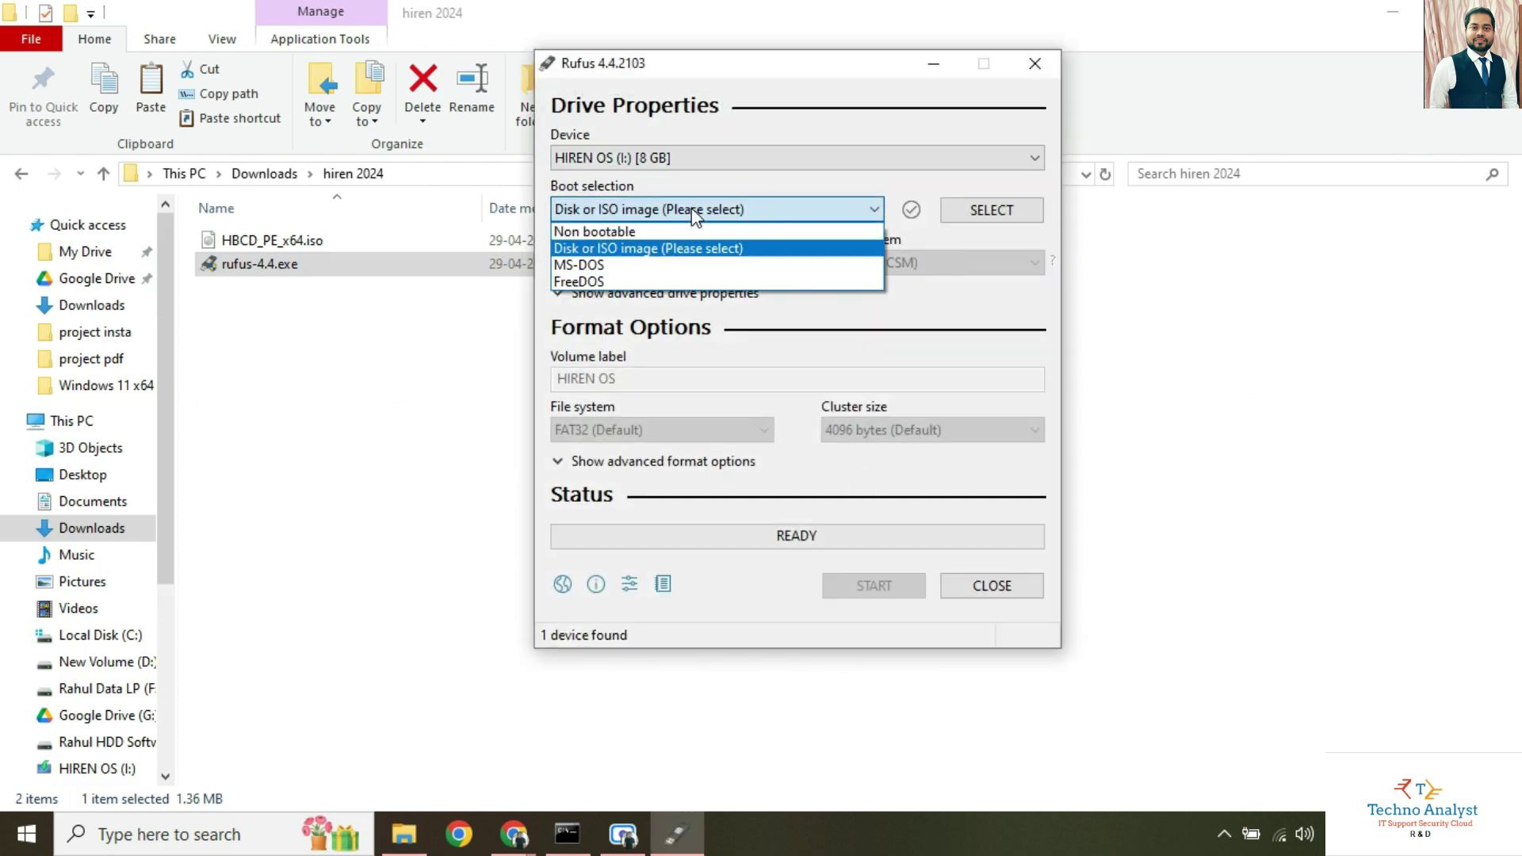
click(710, 248)
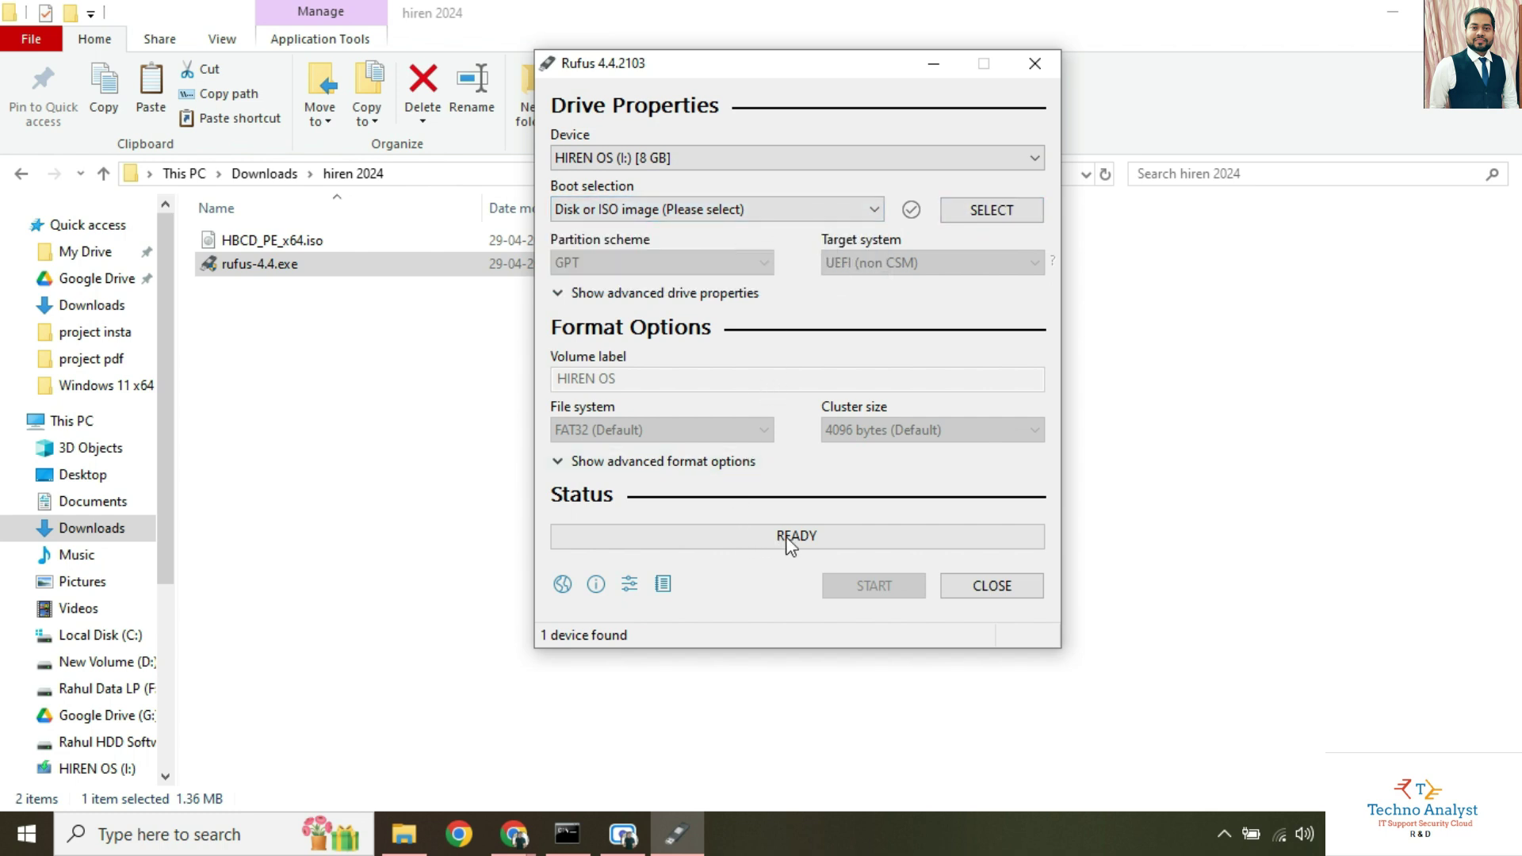
click(875, 210)
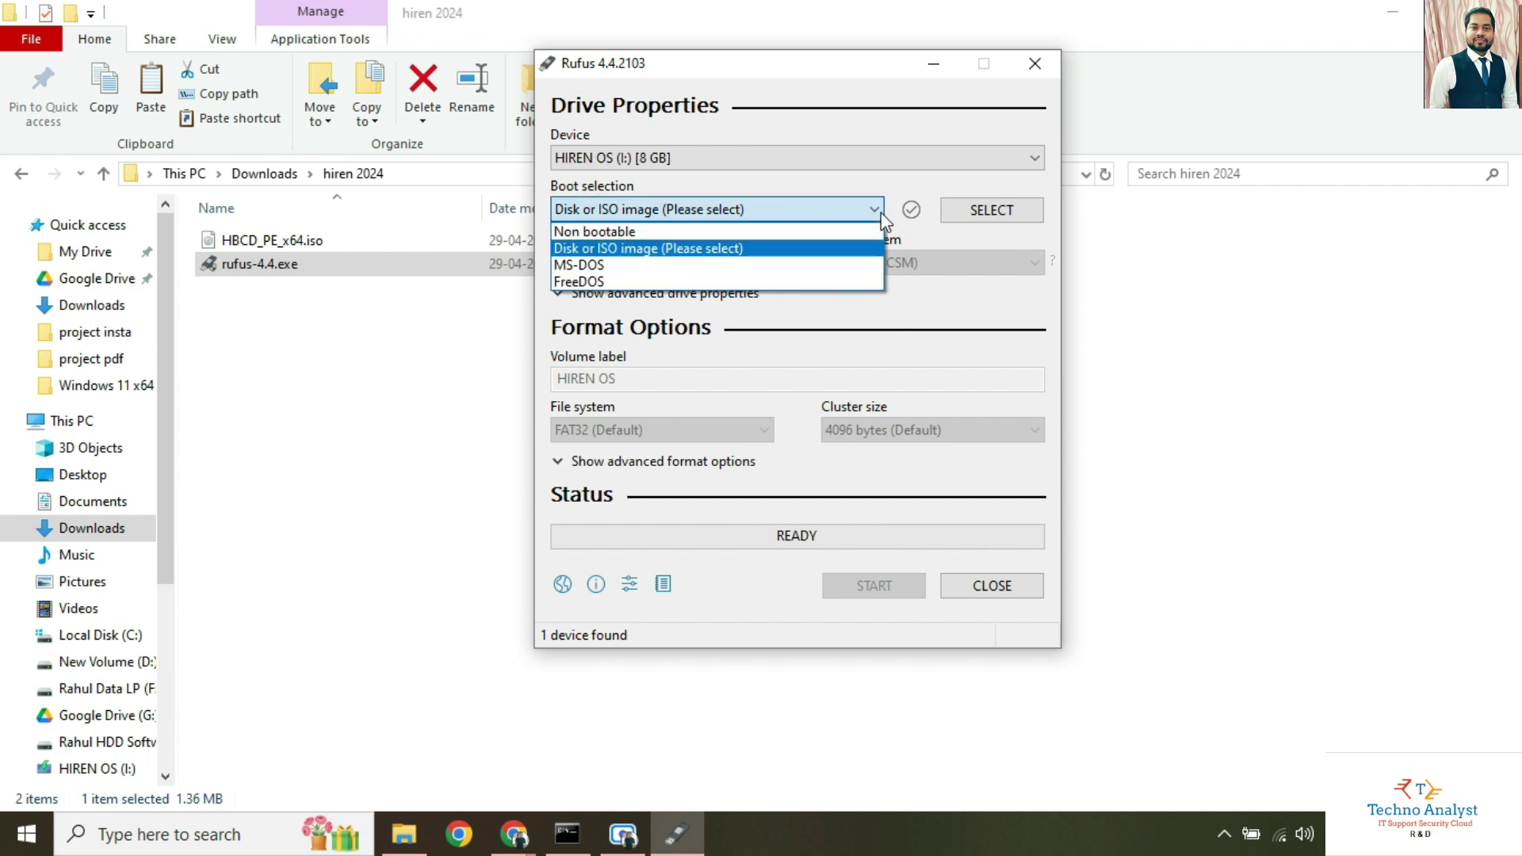
click(881, 212)
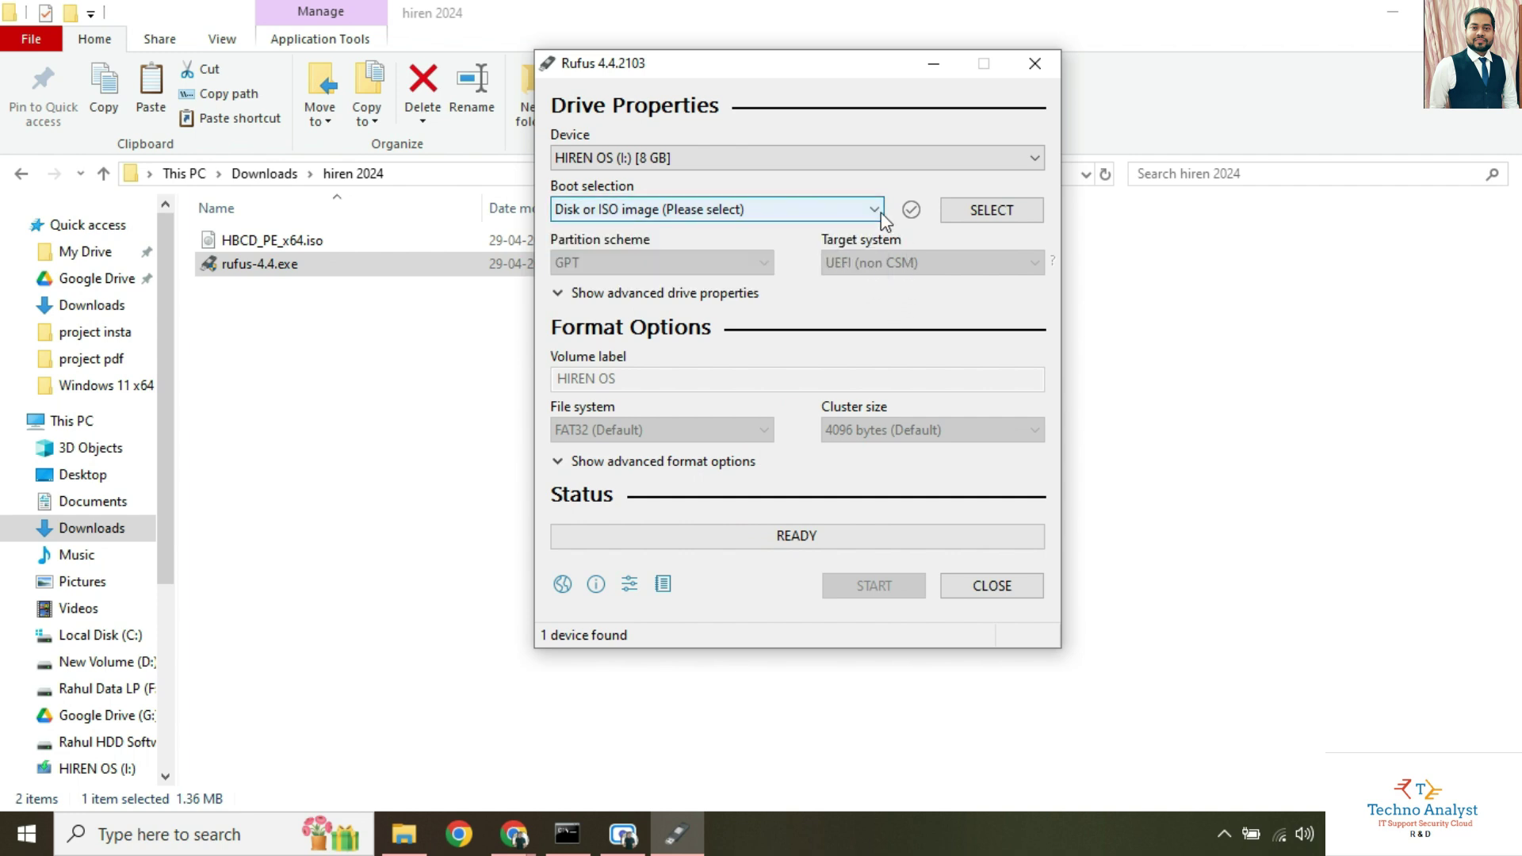
Load HBCD_PE_x64.iso from the hiren 2024 folder and start writing it to HIREN OS (I:).
click(1015, 213)
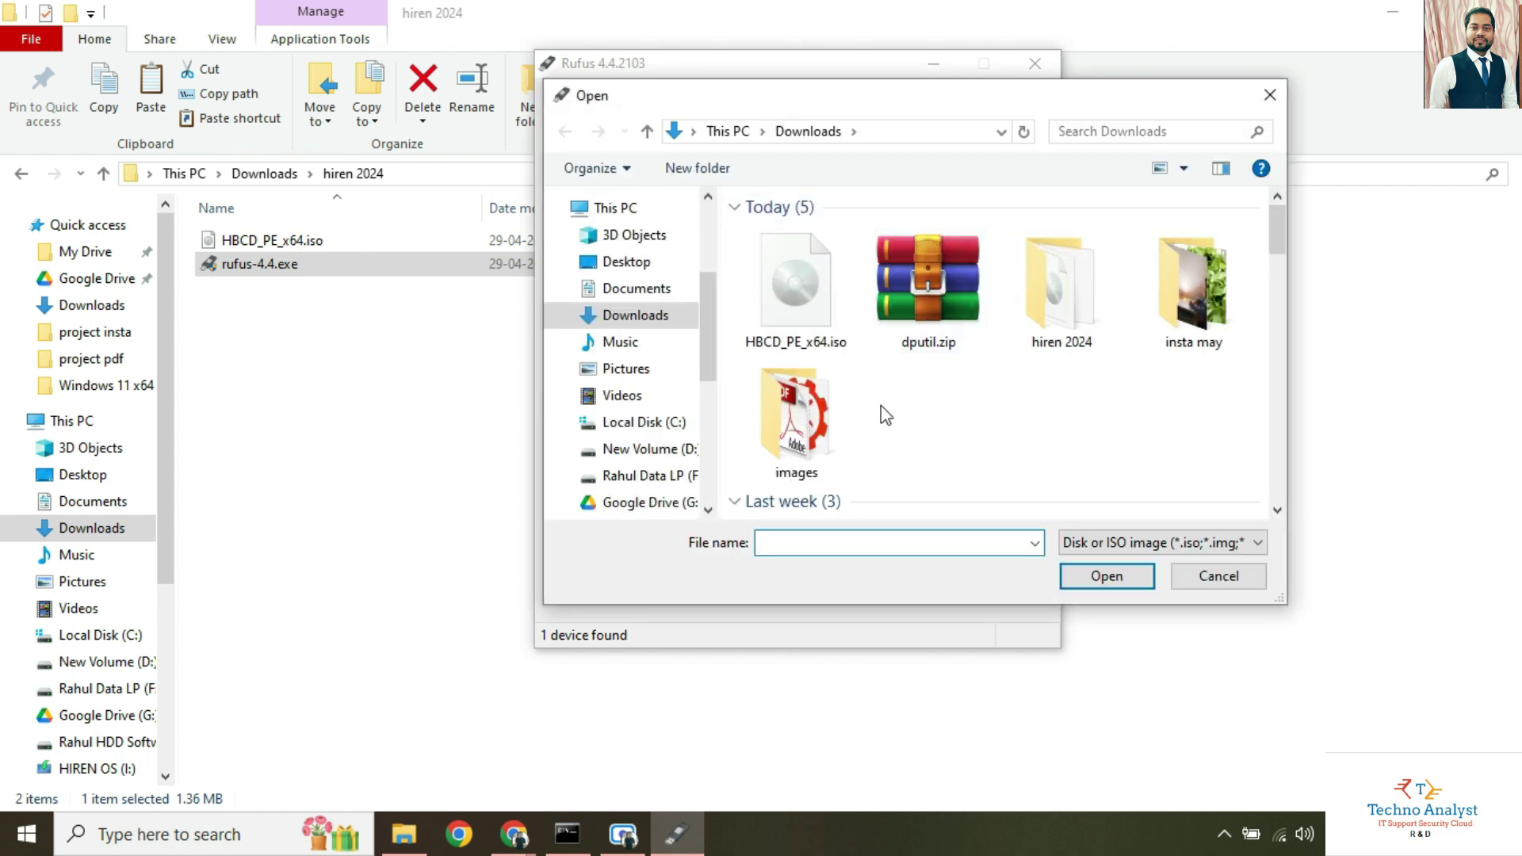
double_click(1060, 311)
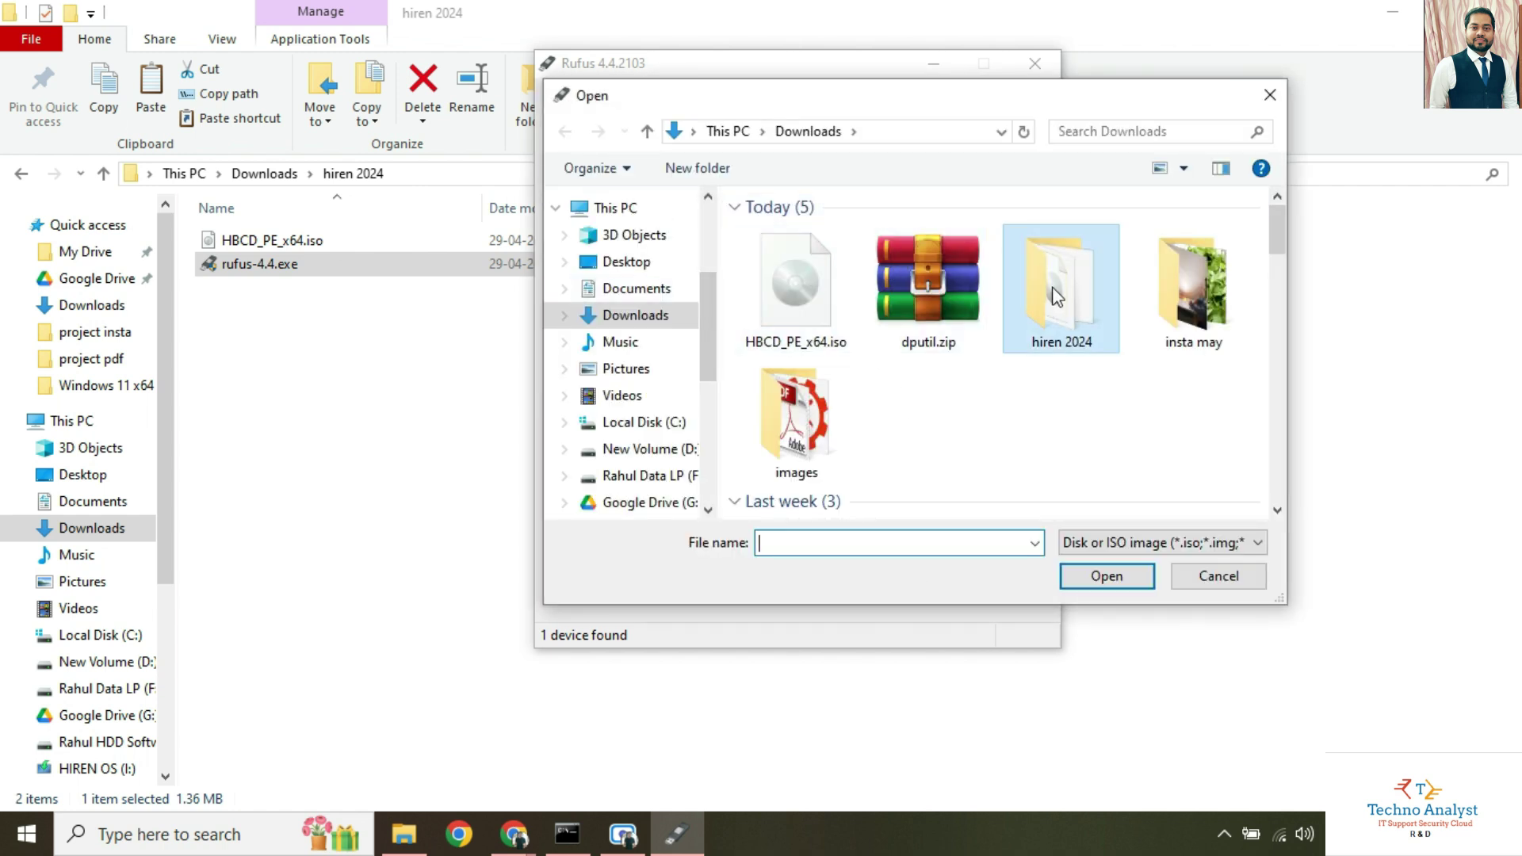
drag(907, 102, 812, 296)
click(748, 444)
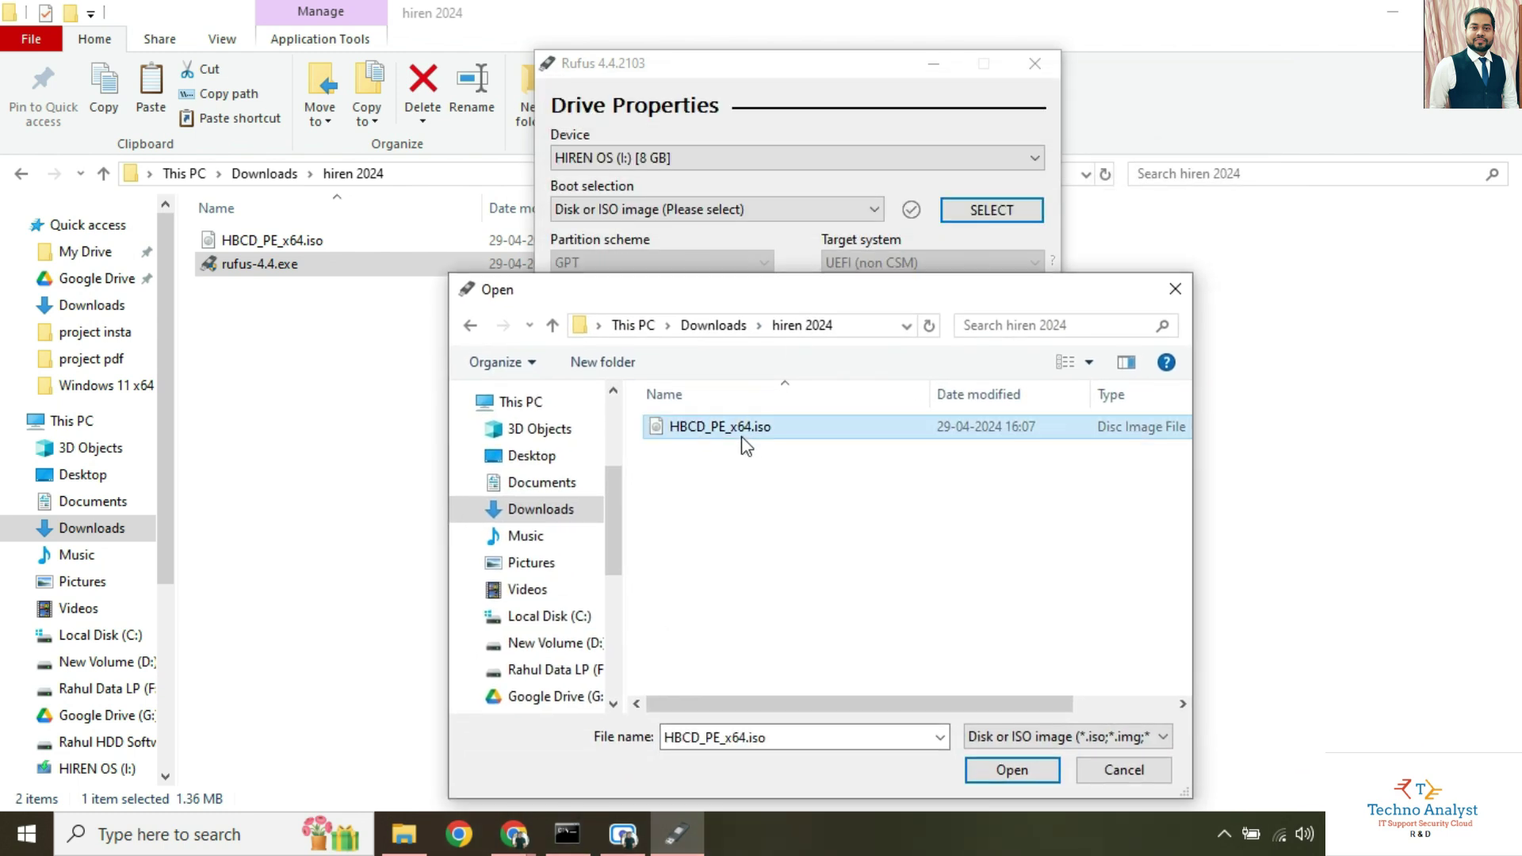
click(1003, 774)
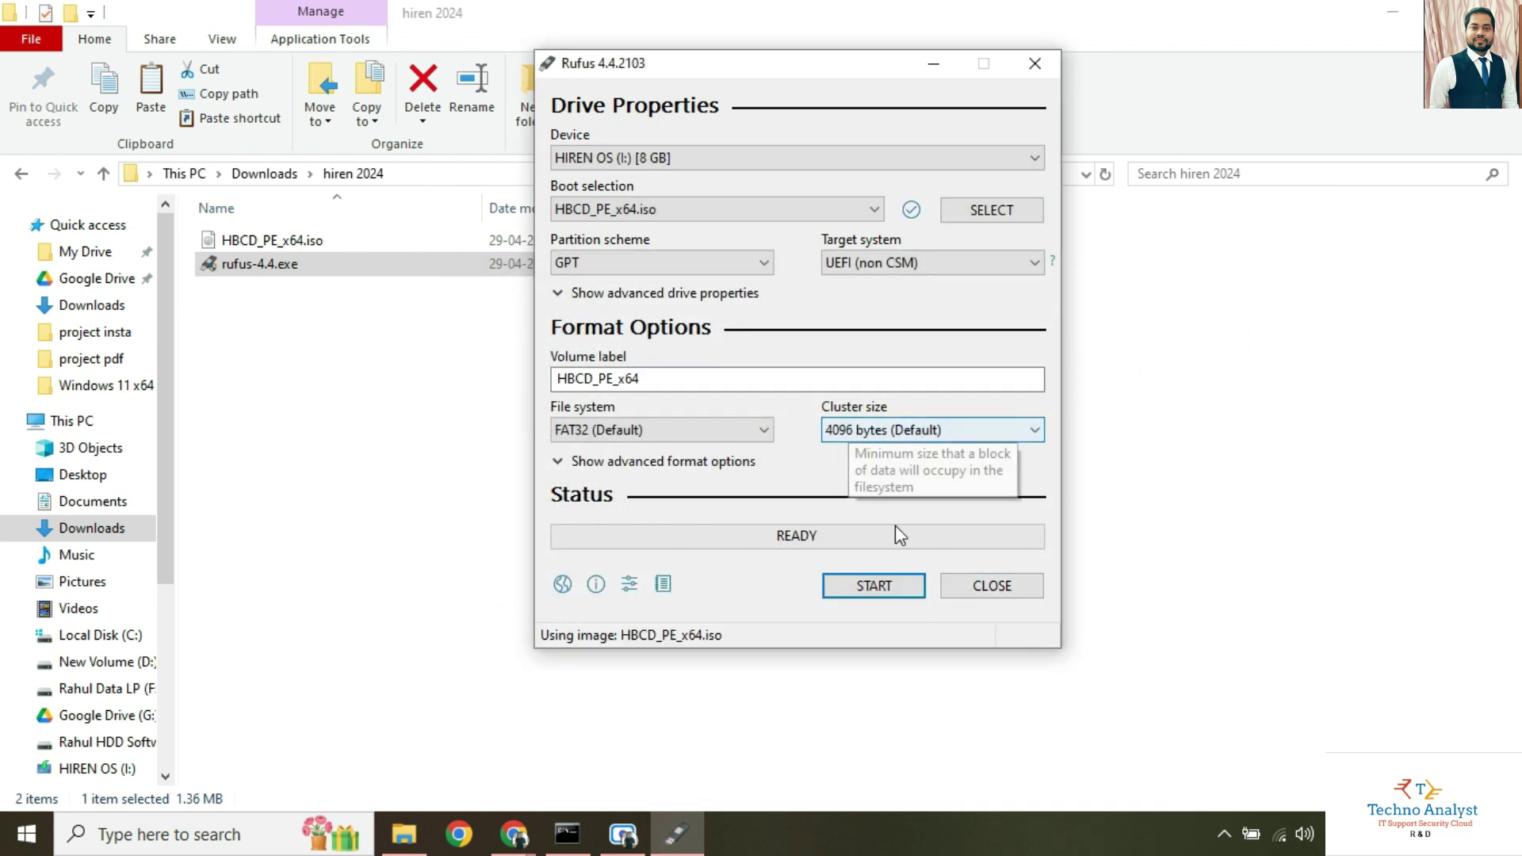
click(890, 593)
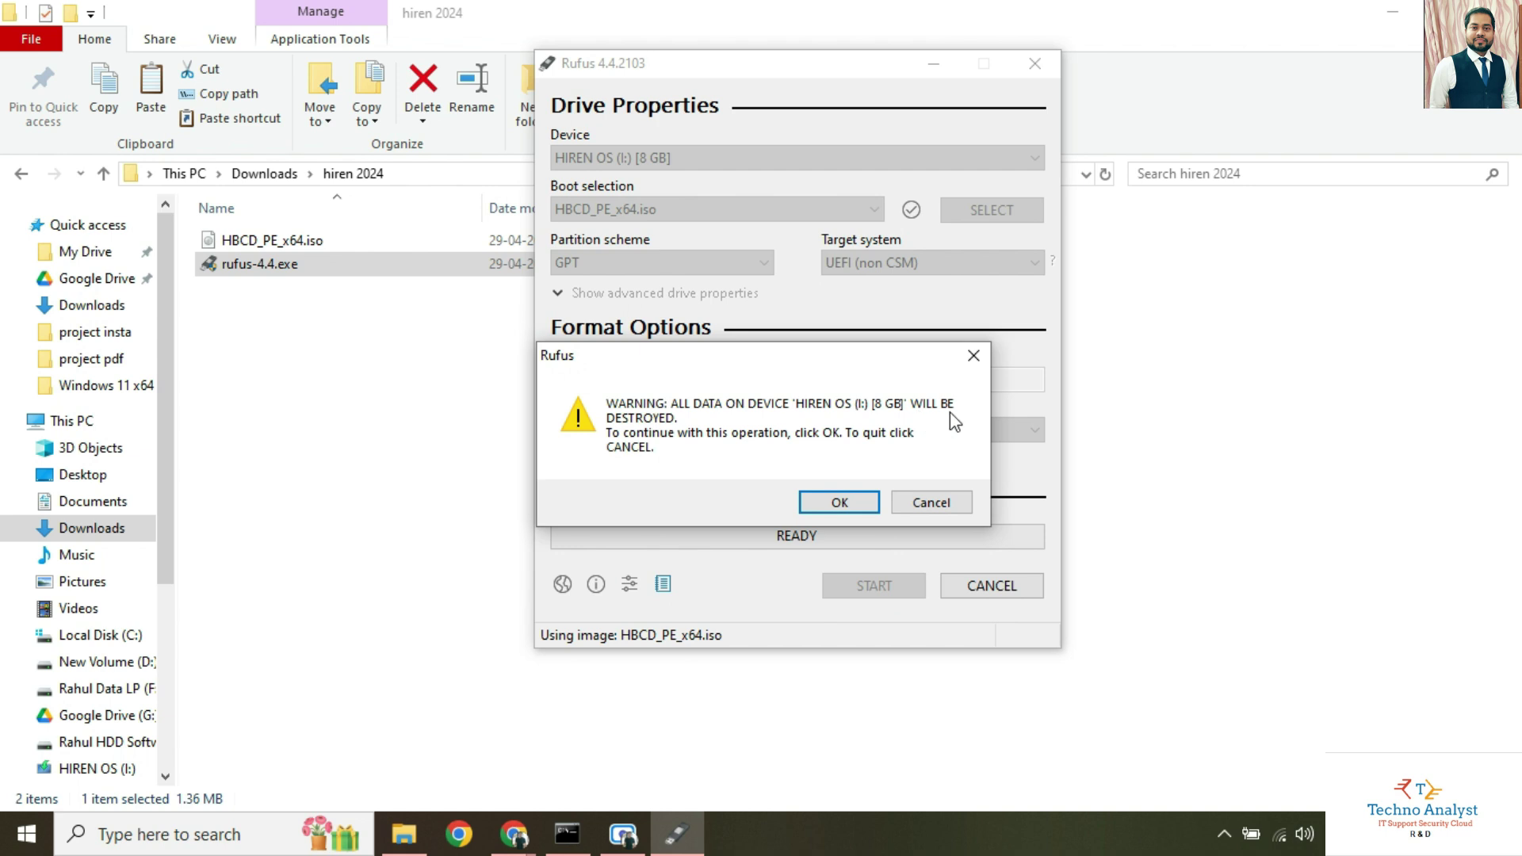
Confirm the erase, close Rufus when done, and open the refreshed HBCD_PE_X64 (I:) drive.
click(842, 502)
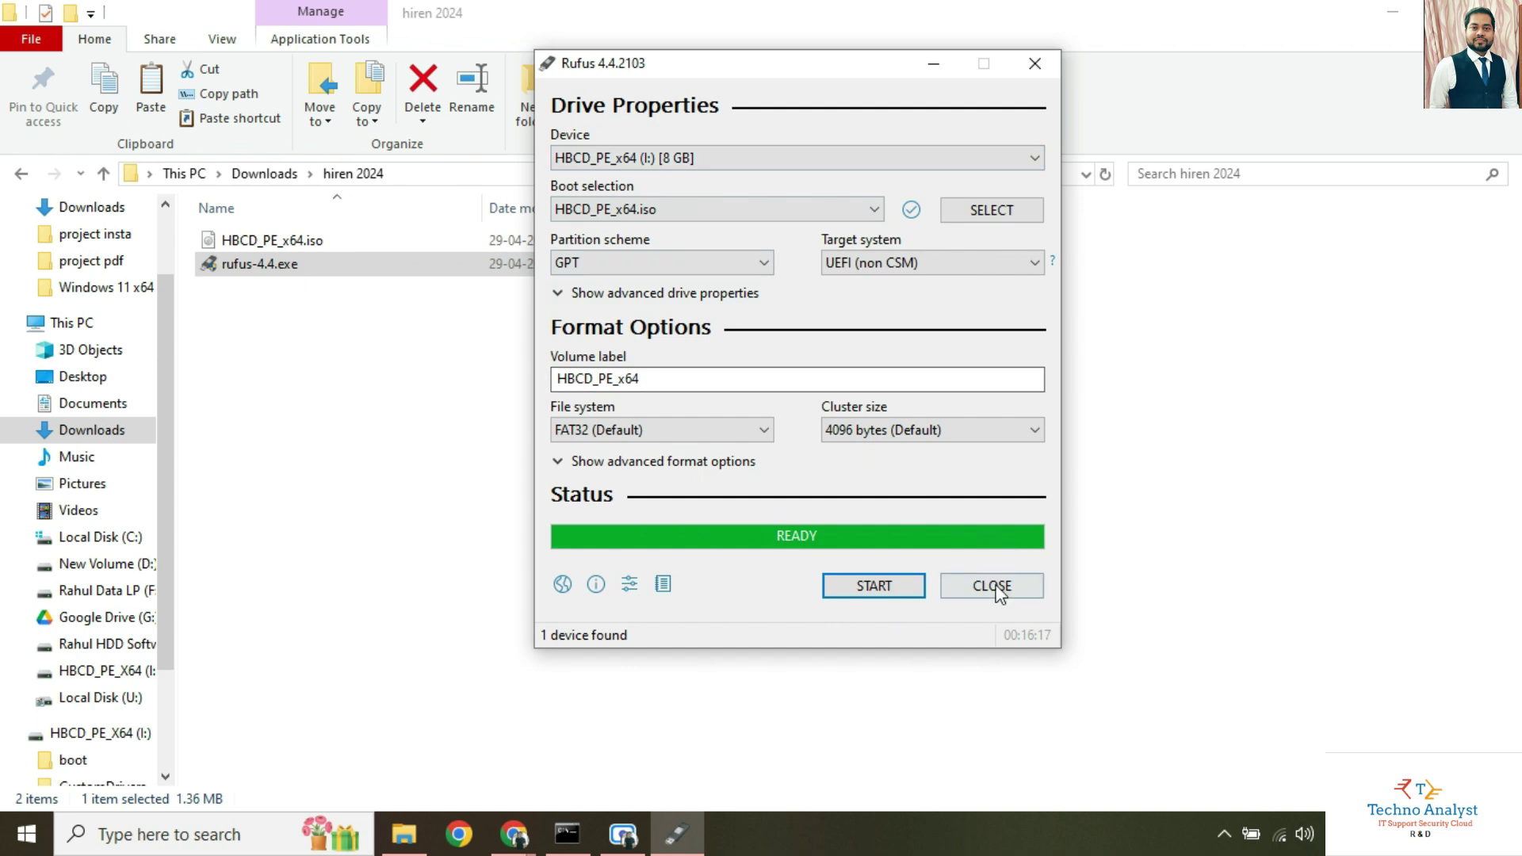
click(995, 588)
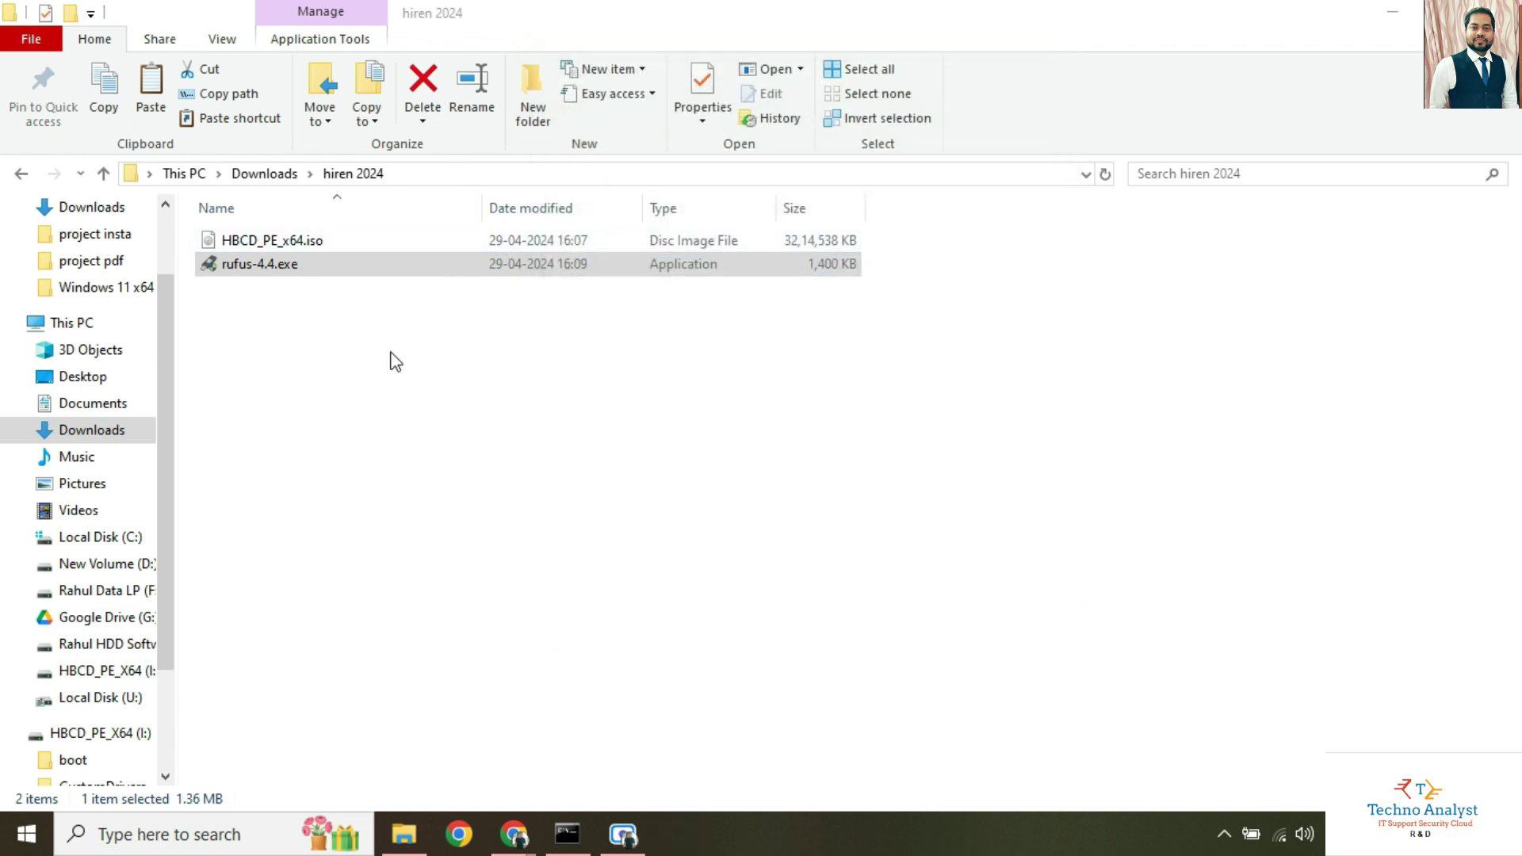
click(400, 366)
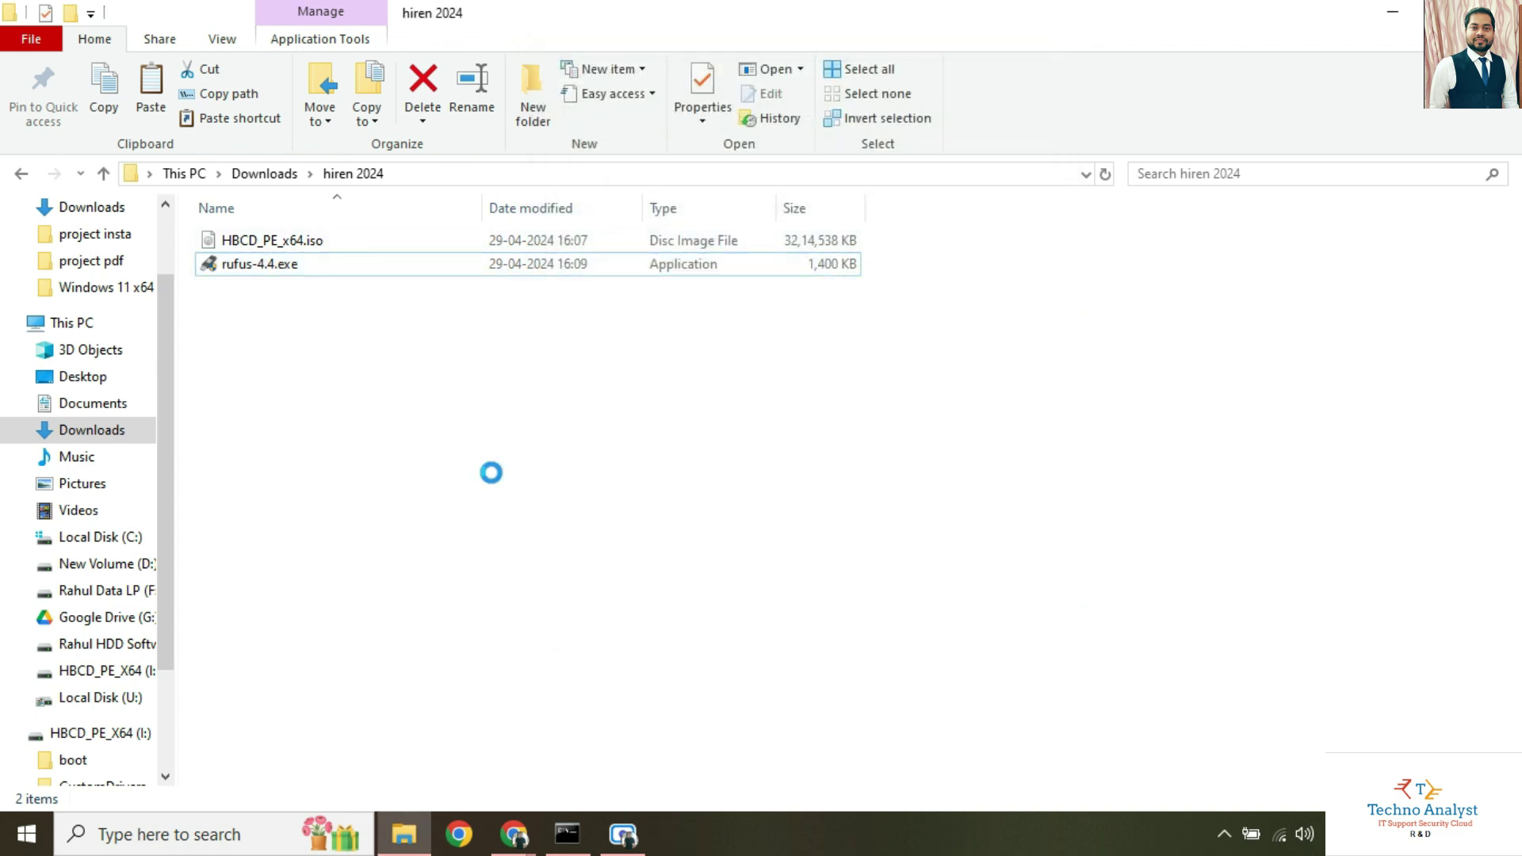
right_click(491, 472)
click(493, 463)
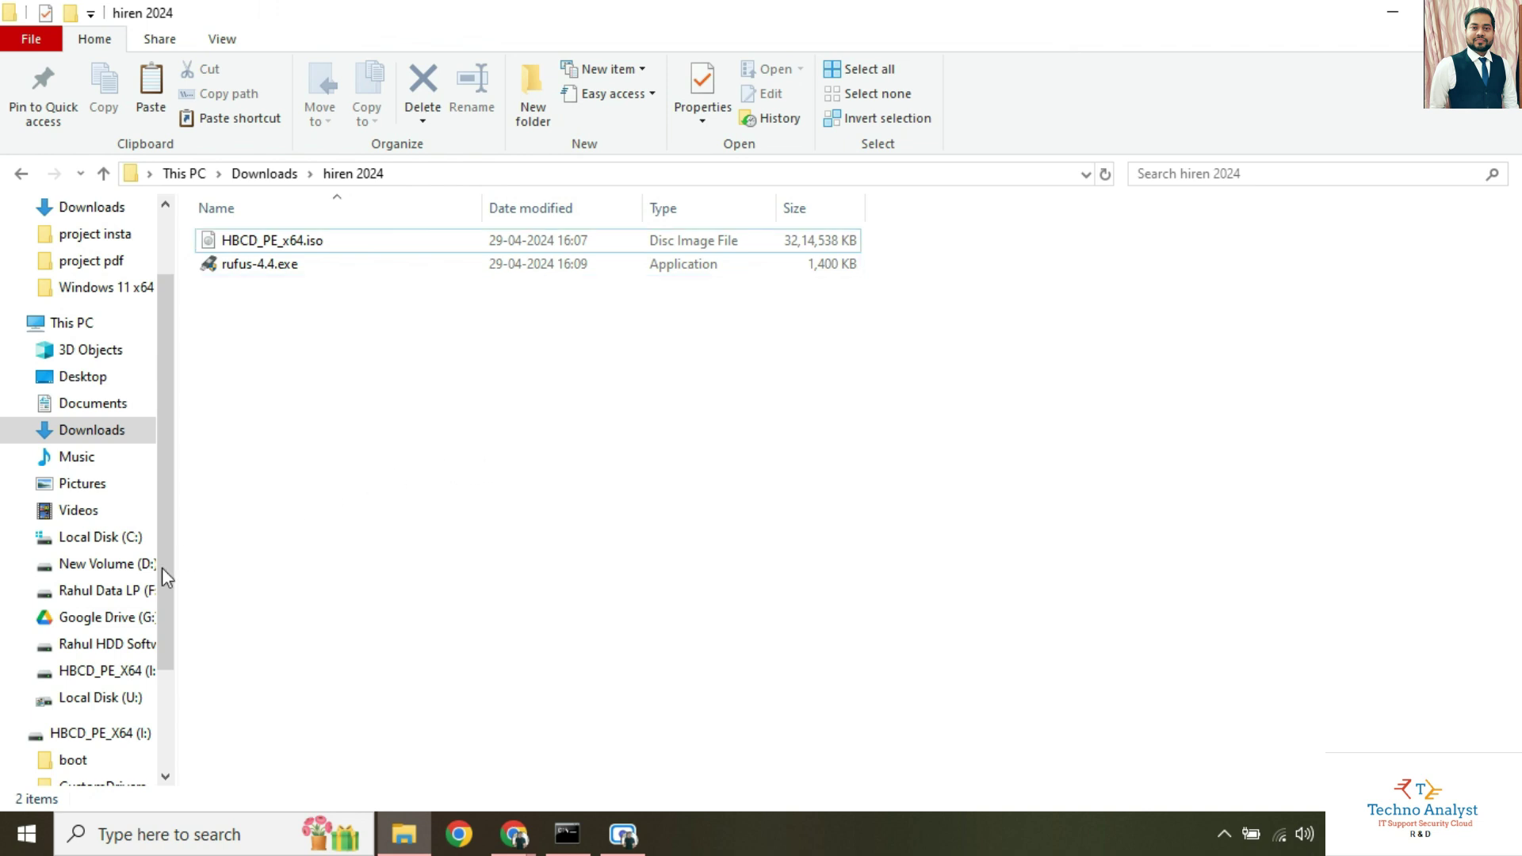
click(141, 733)
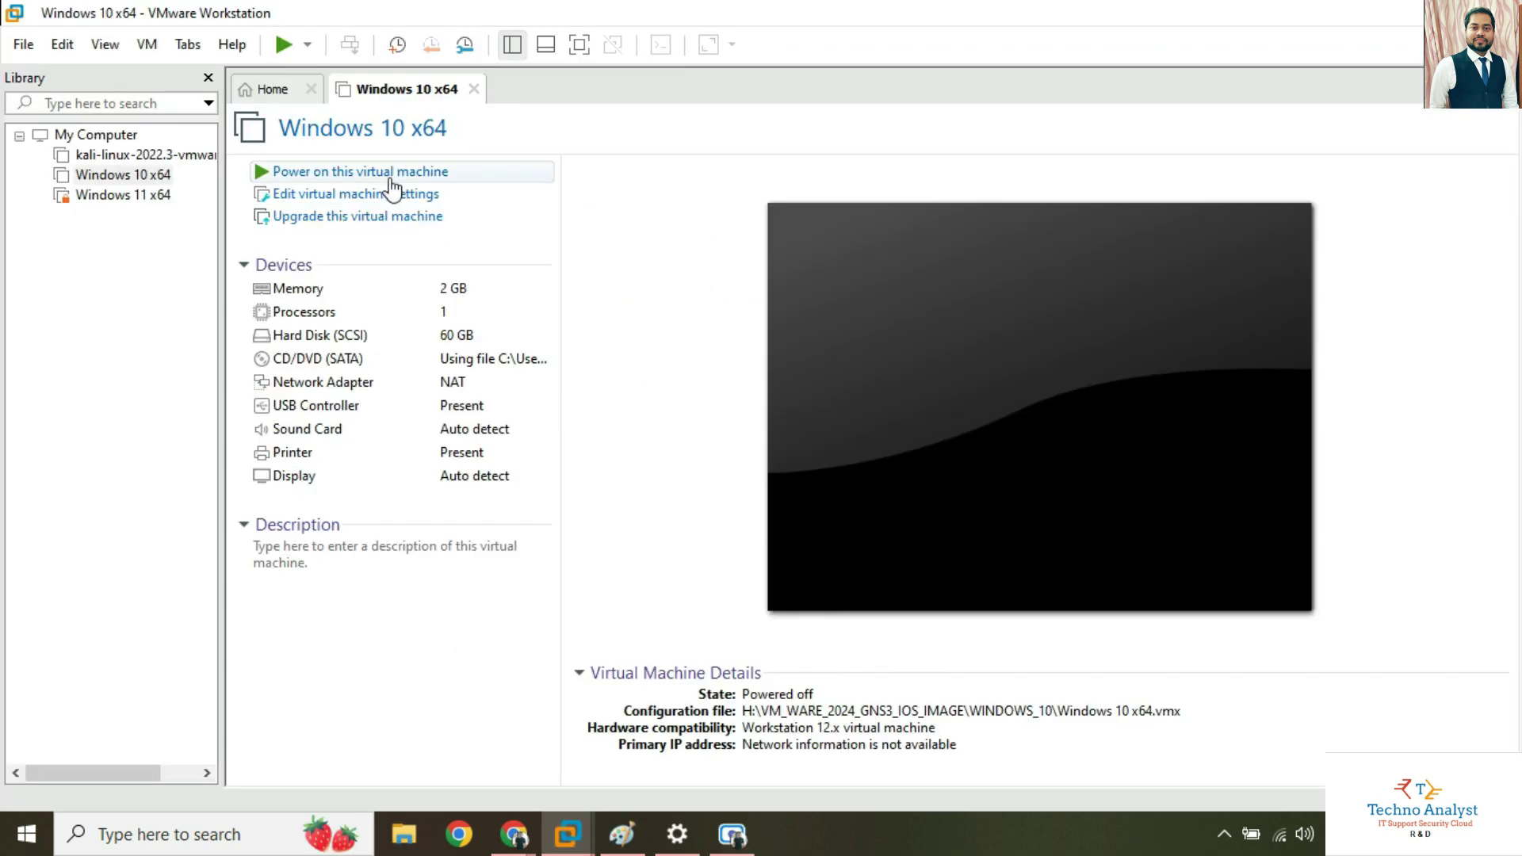
Raise the Windows 10 x64 VM's memory from 2 GB to 4096 MB and power it on.
click(354, 194)
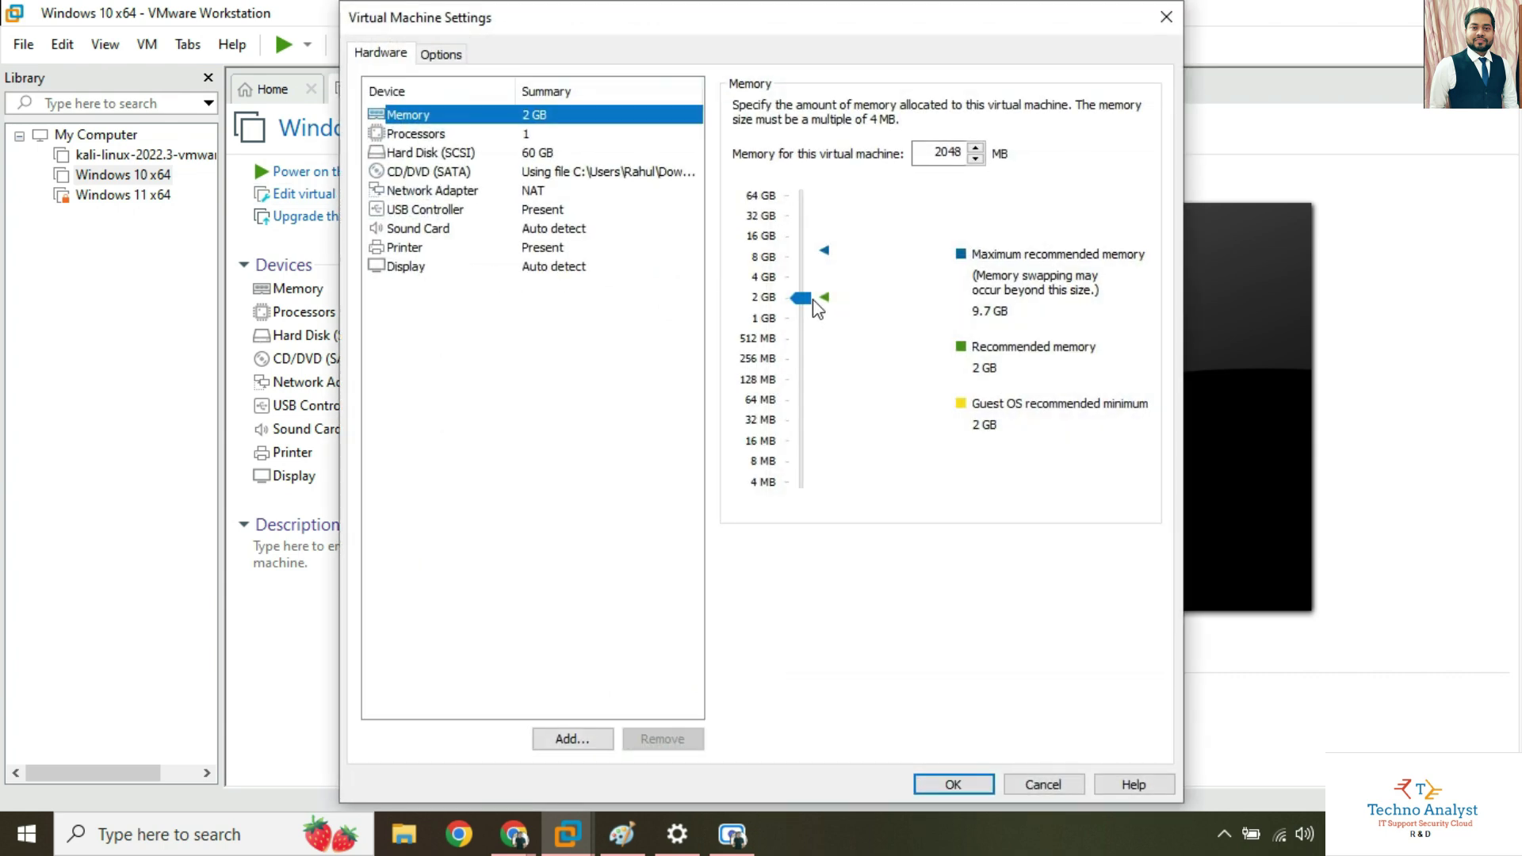
drag(802, 299, 801, 287)
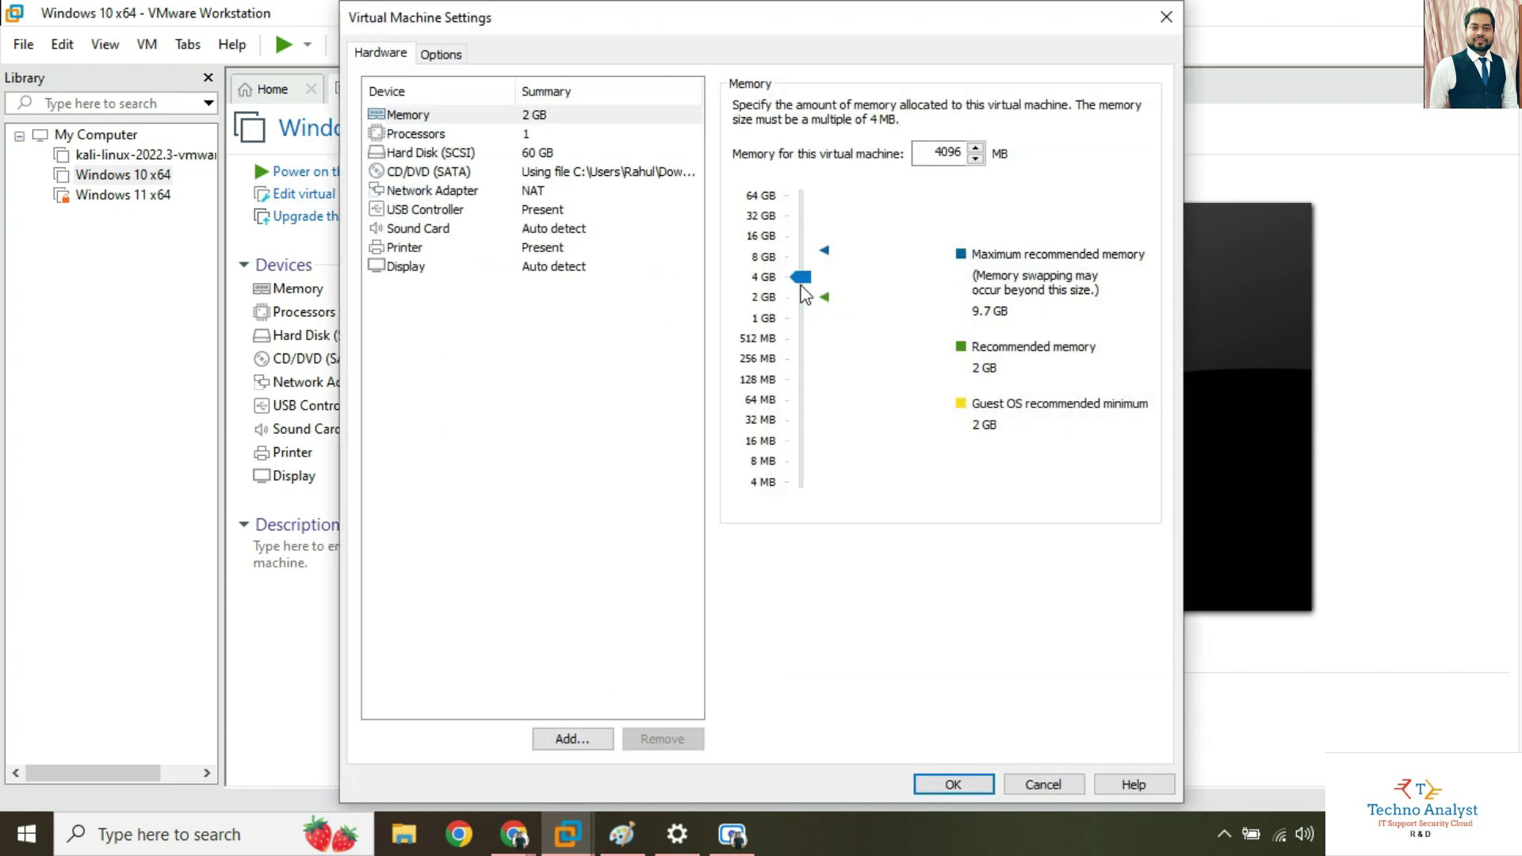
click(954, 784)
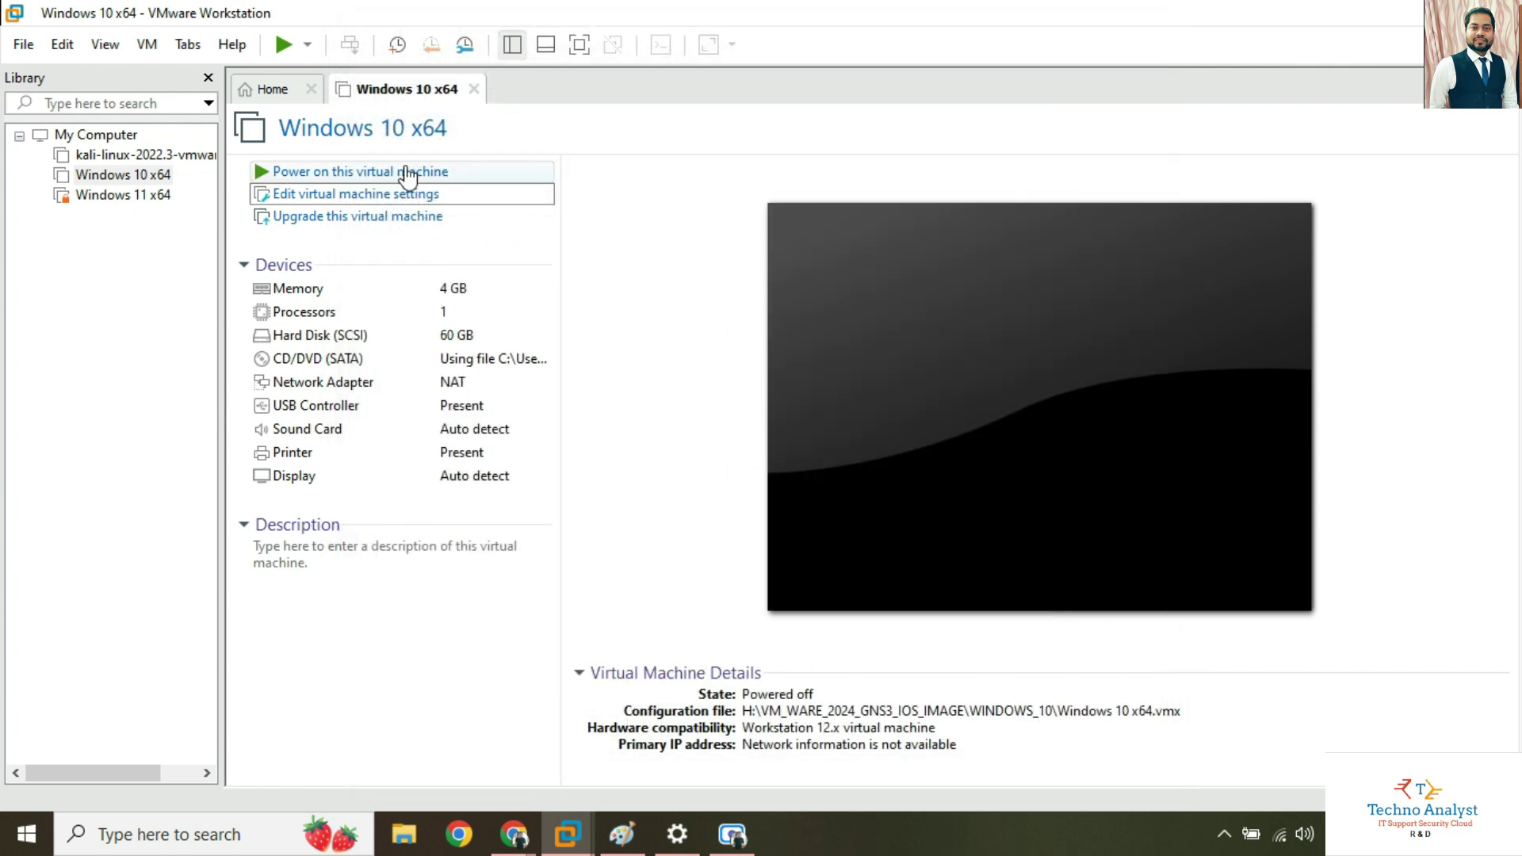
click(407, 176)
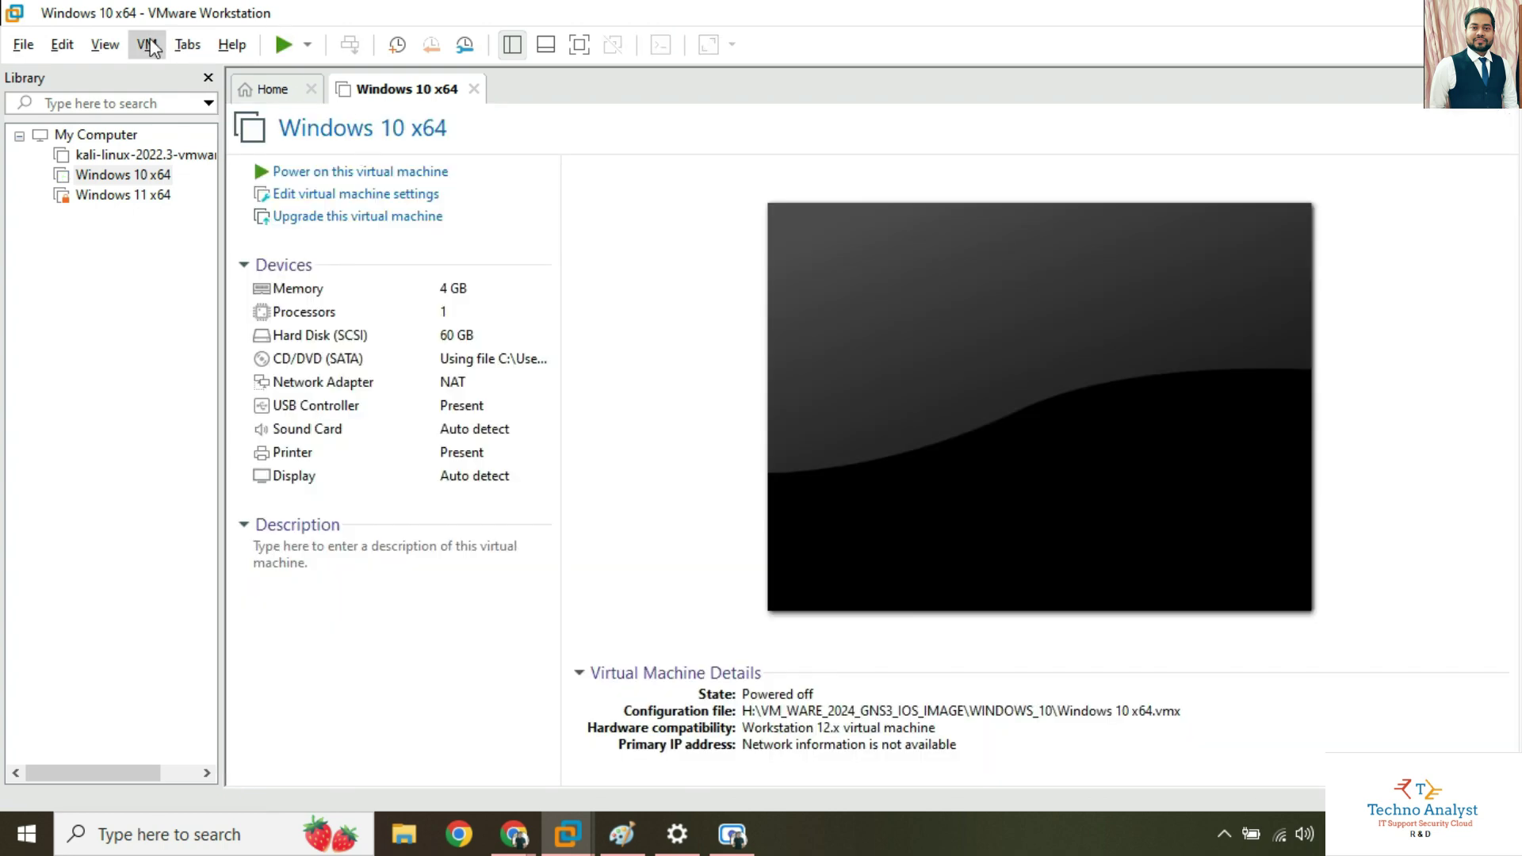
Power on the Windows 10 x64 VM straight into its BIOS firmware setup.
click(146, 44)
mouse_move(195, 79)
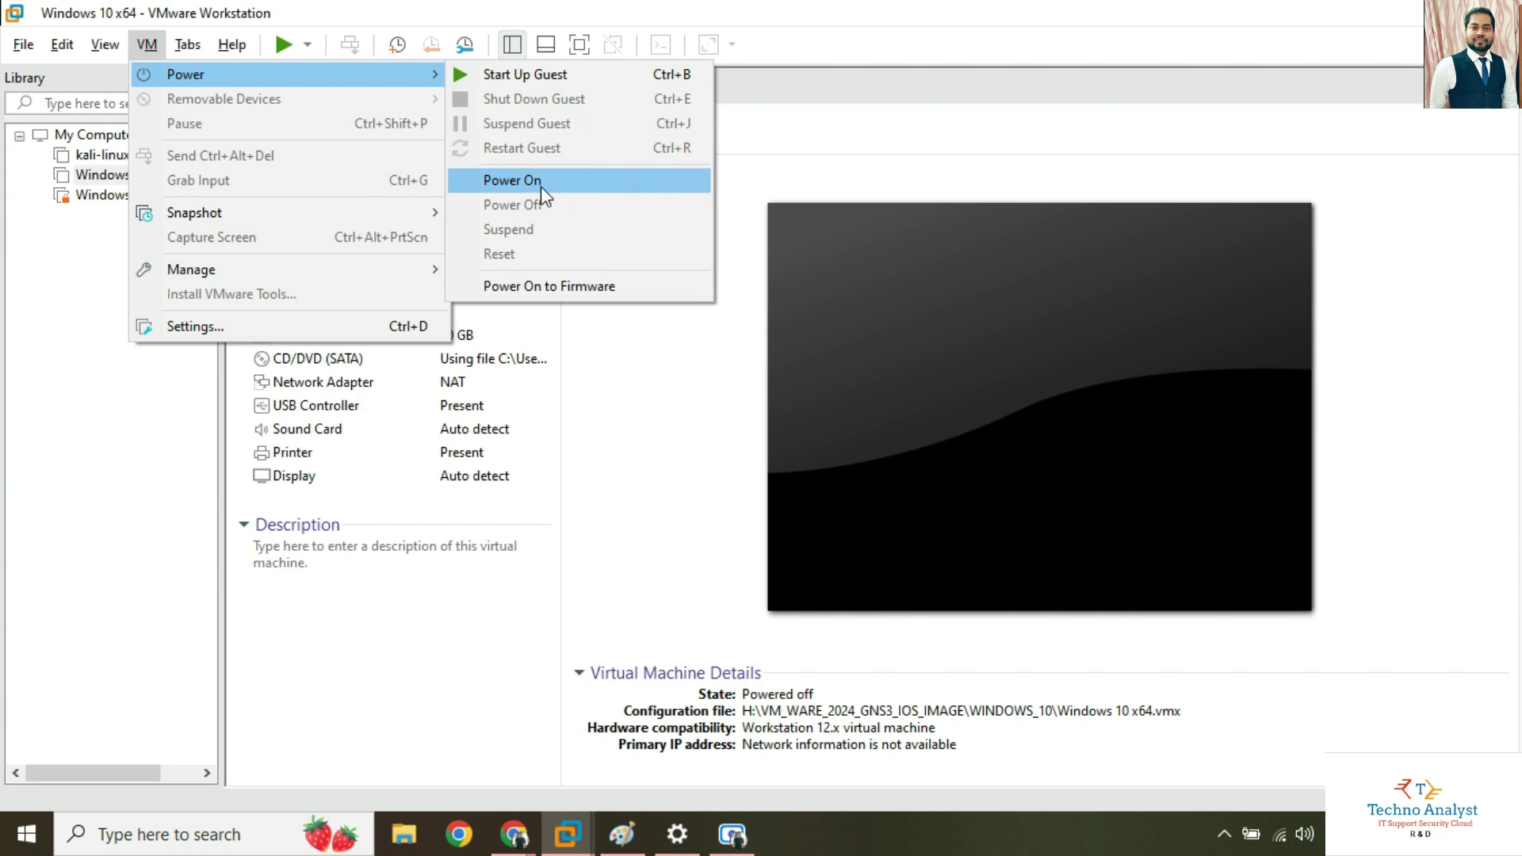
click(560, 285)
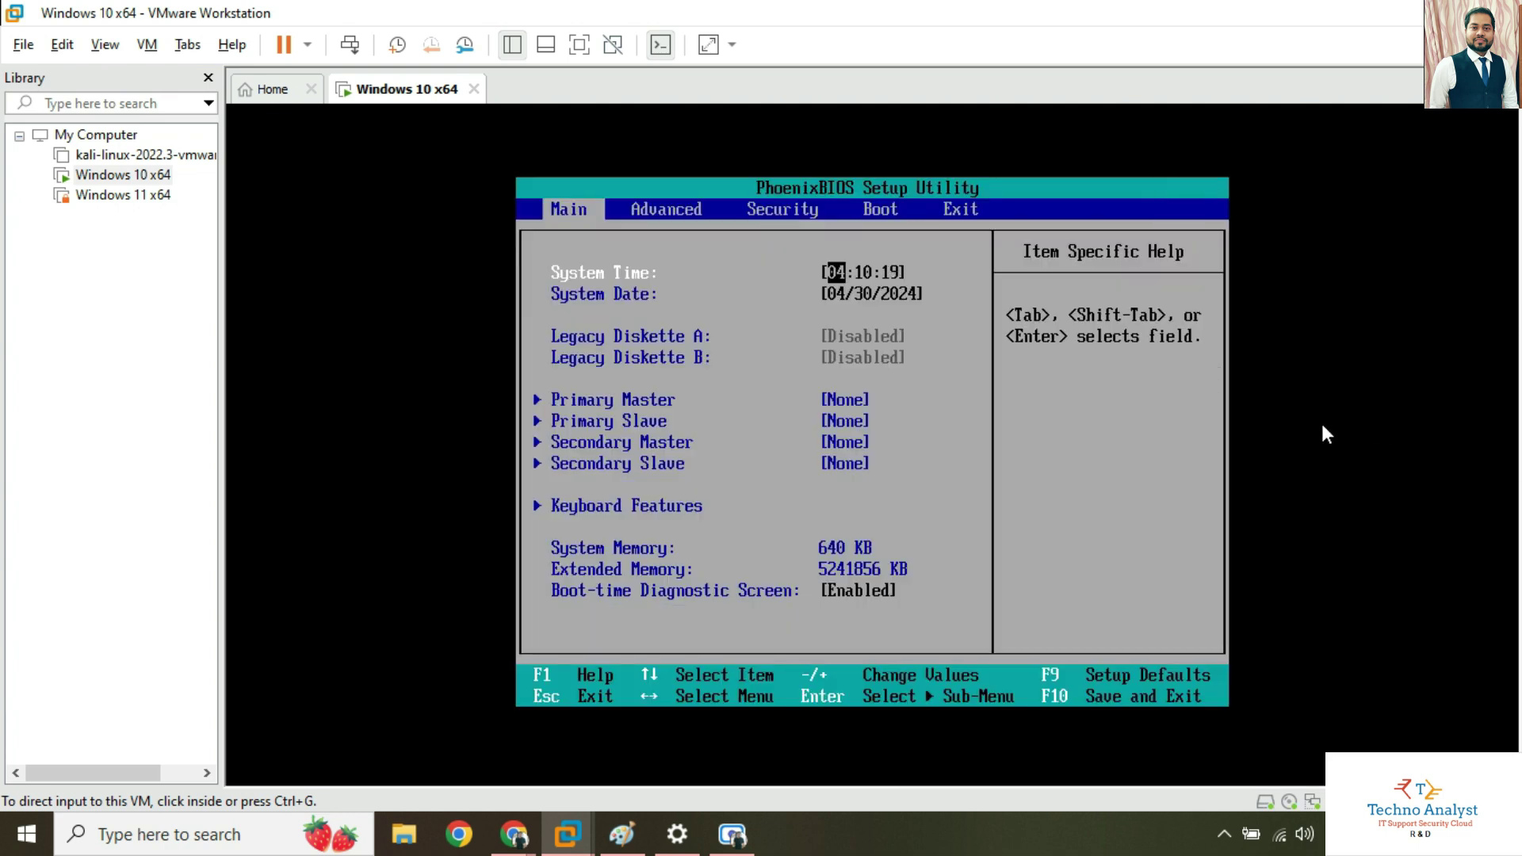
On the BIOS Boot tab, move Hard Drive above CD-ROM Drive and save with F10.
click(1129, 426)
key(Right)
key(Right)
key(Right)
key(Right)
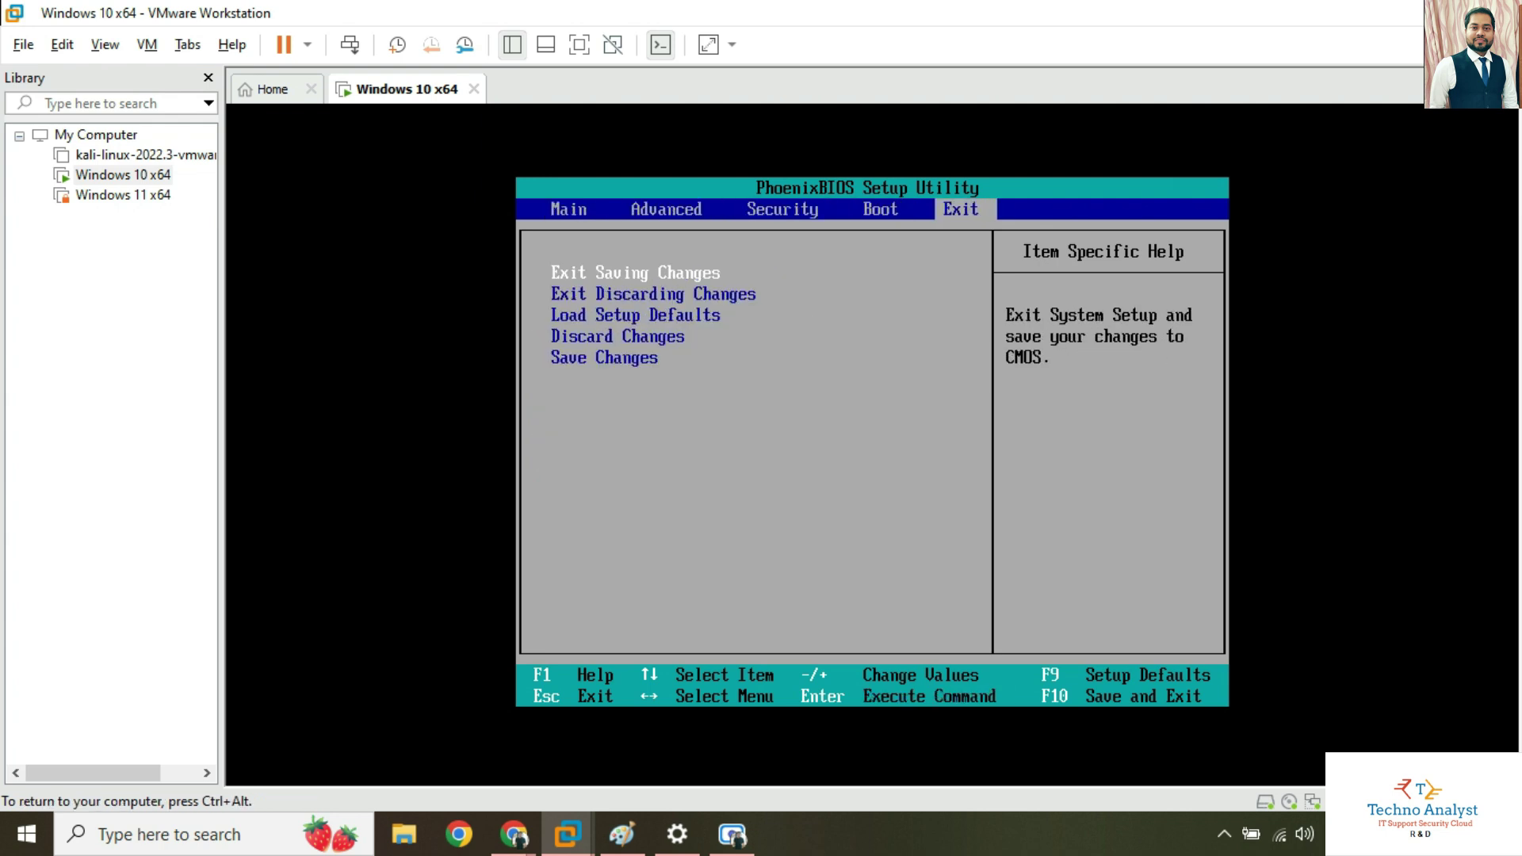
key(Down)
key(Down)
key(Down)
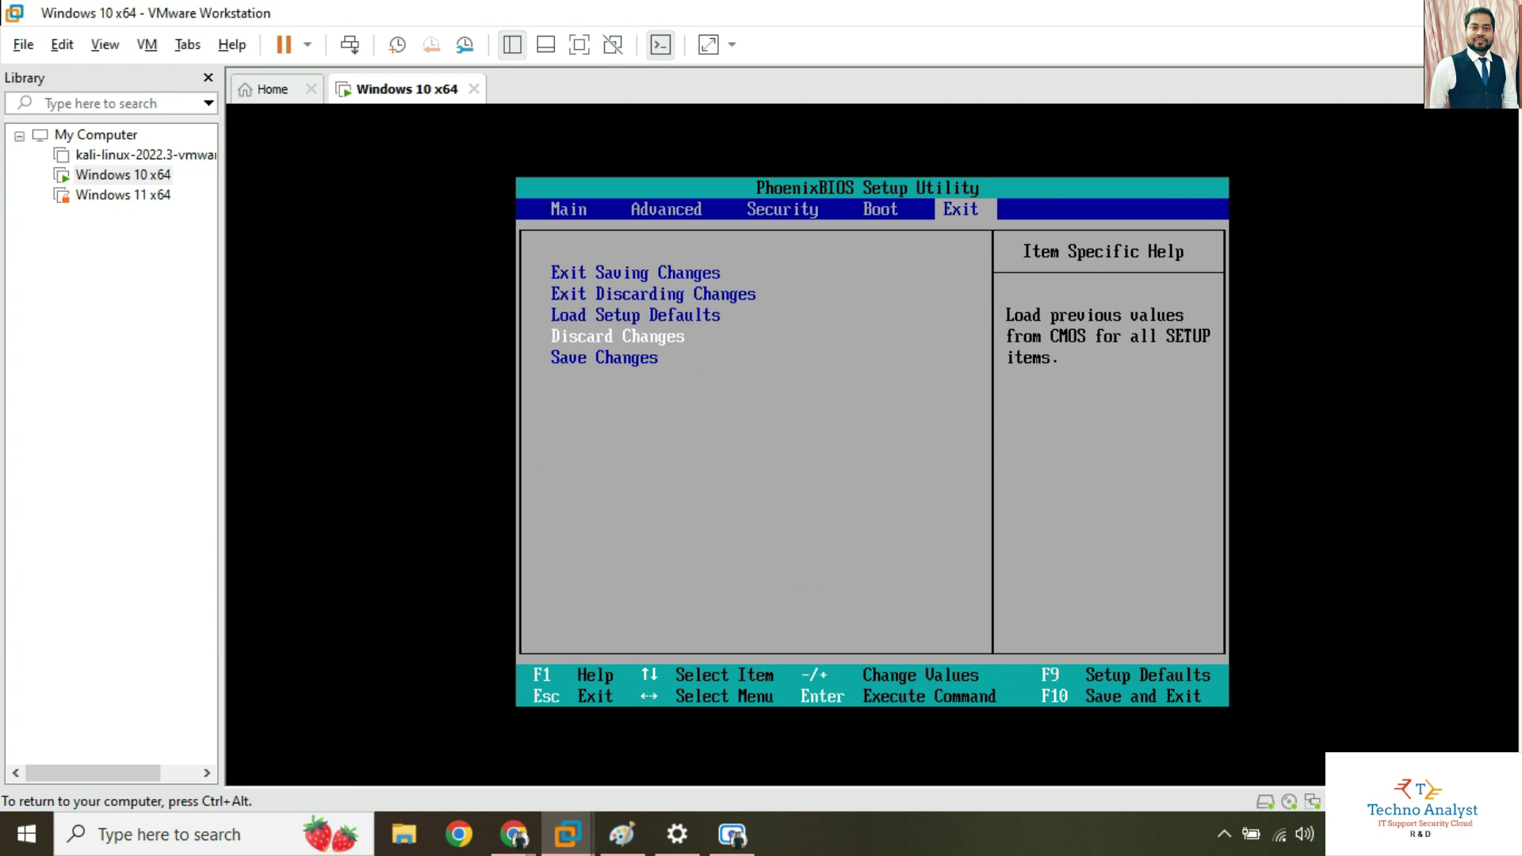
key(Left)
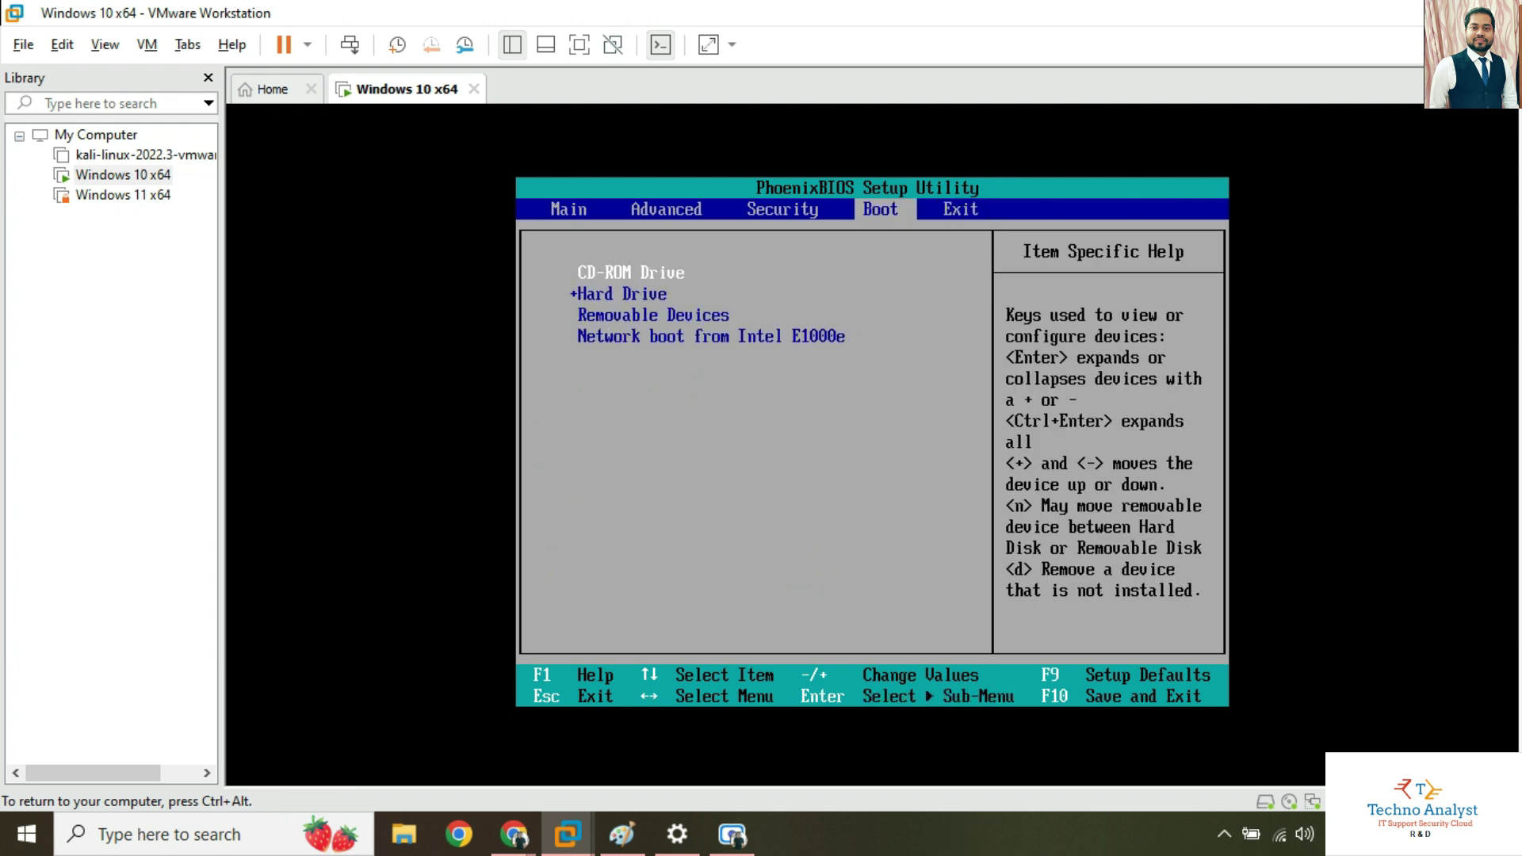
key(Down)
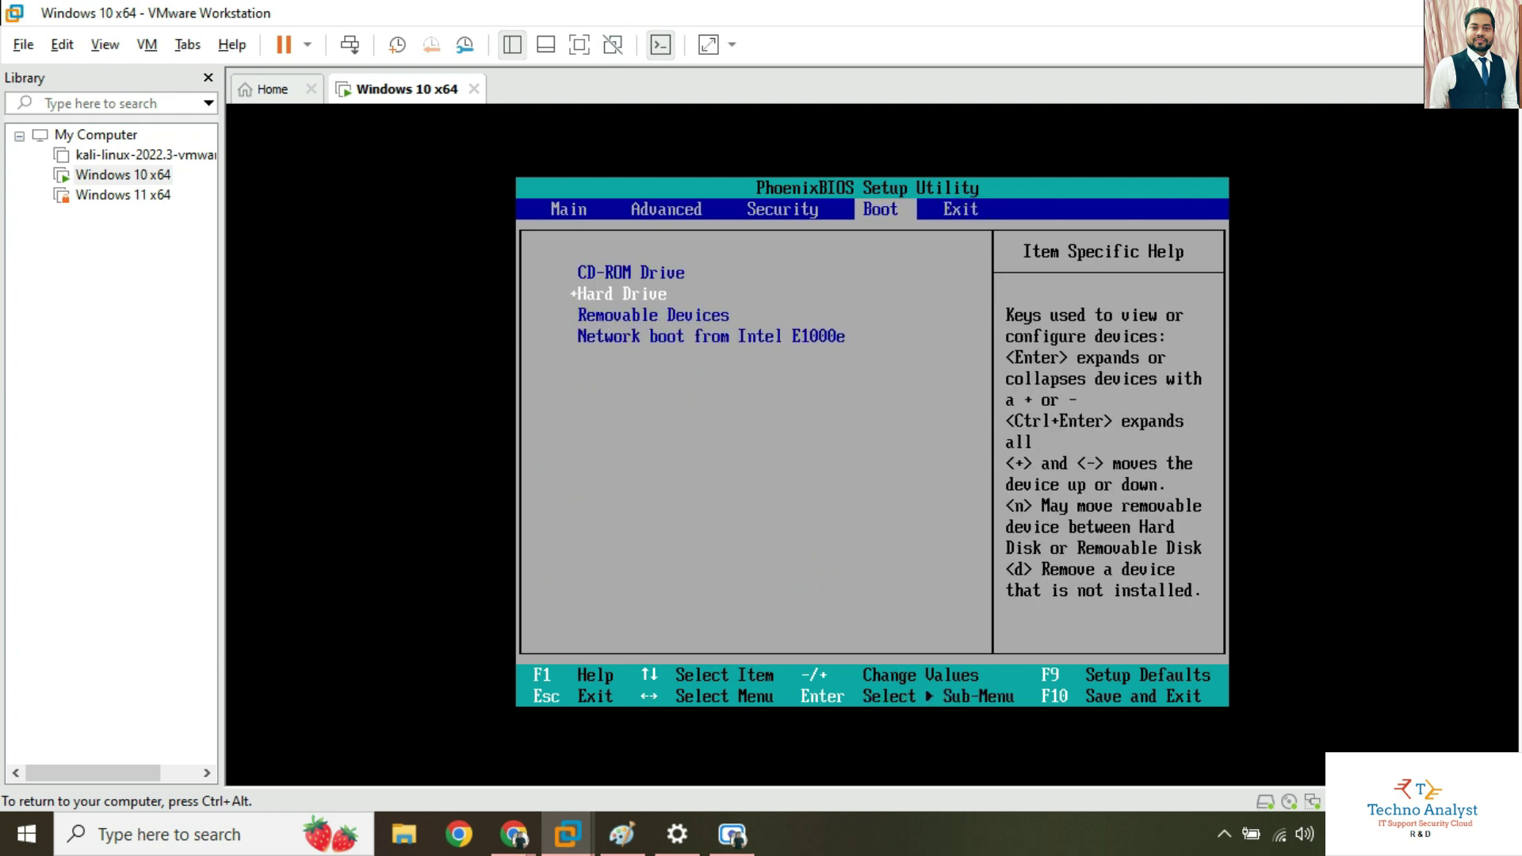
key(plus)
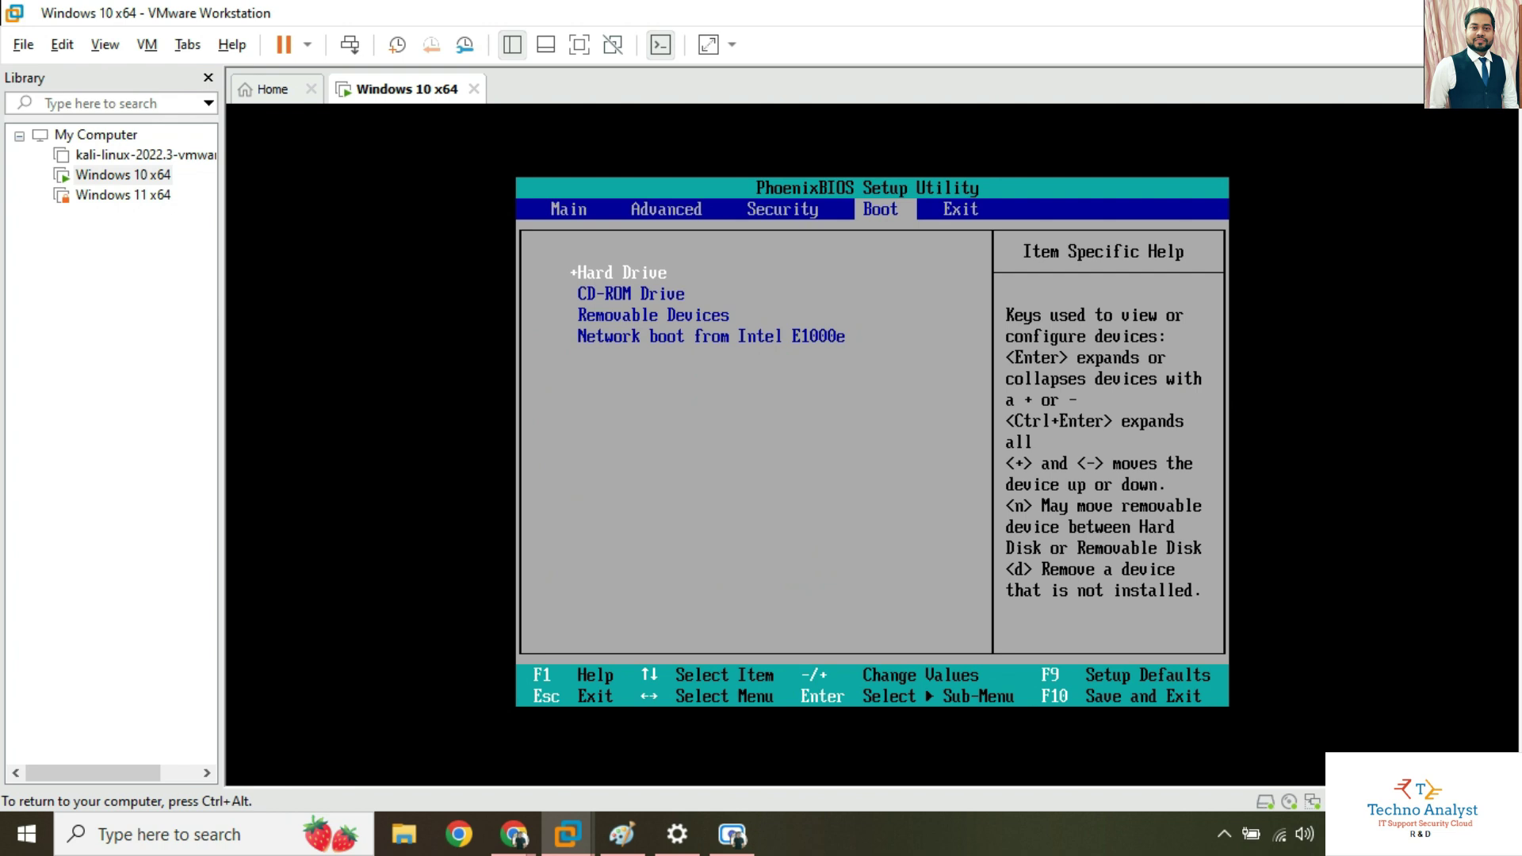
key(F10)
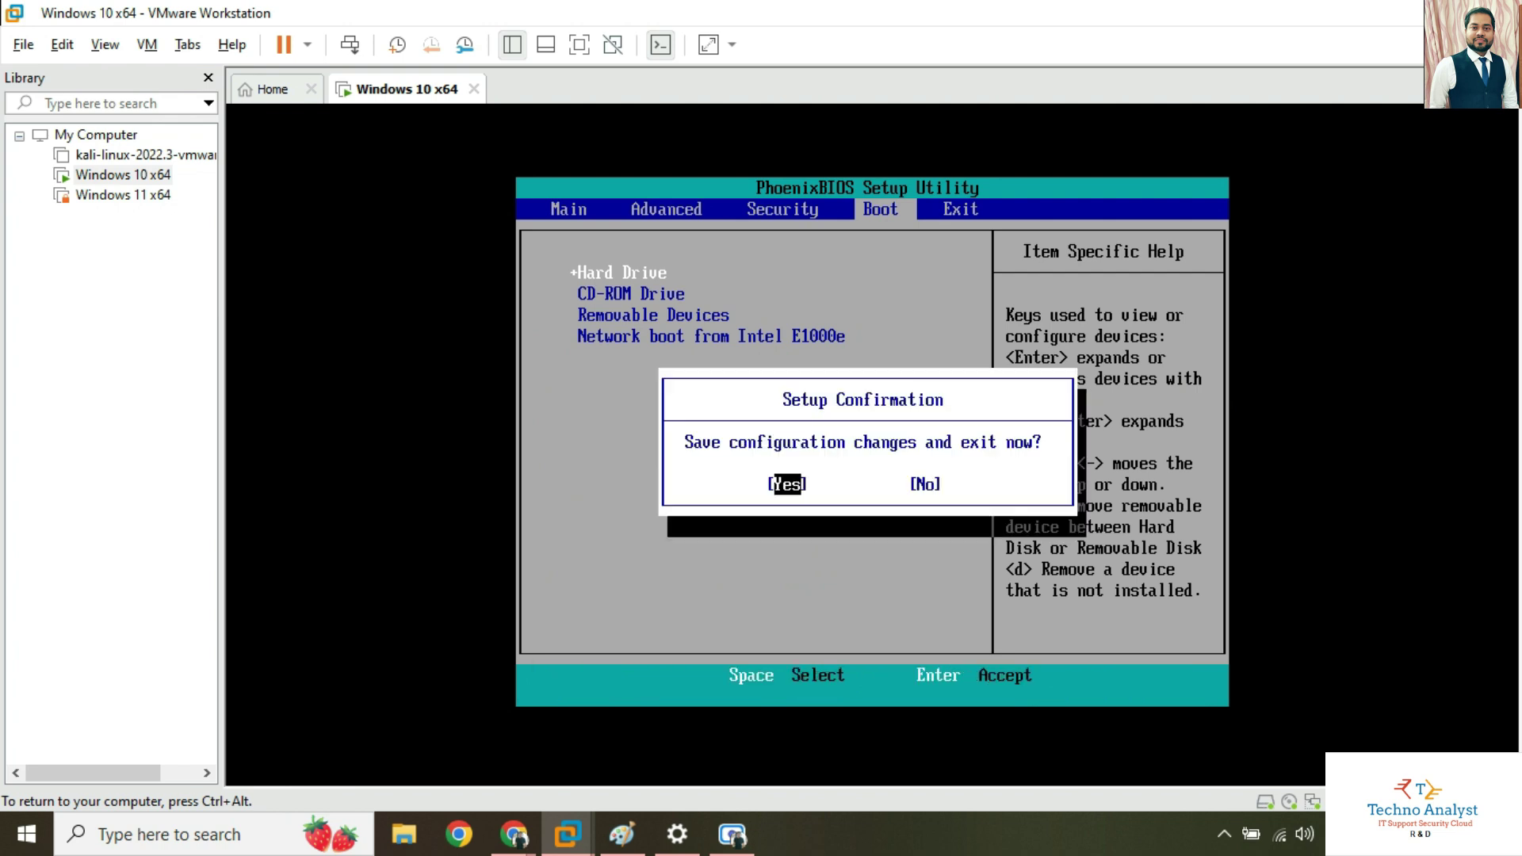
key(Return)
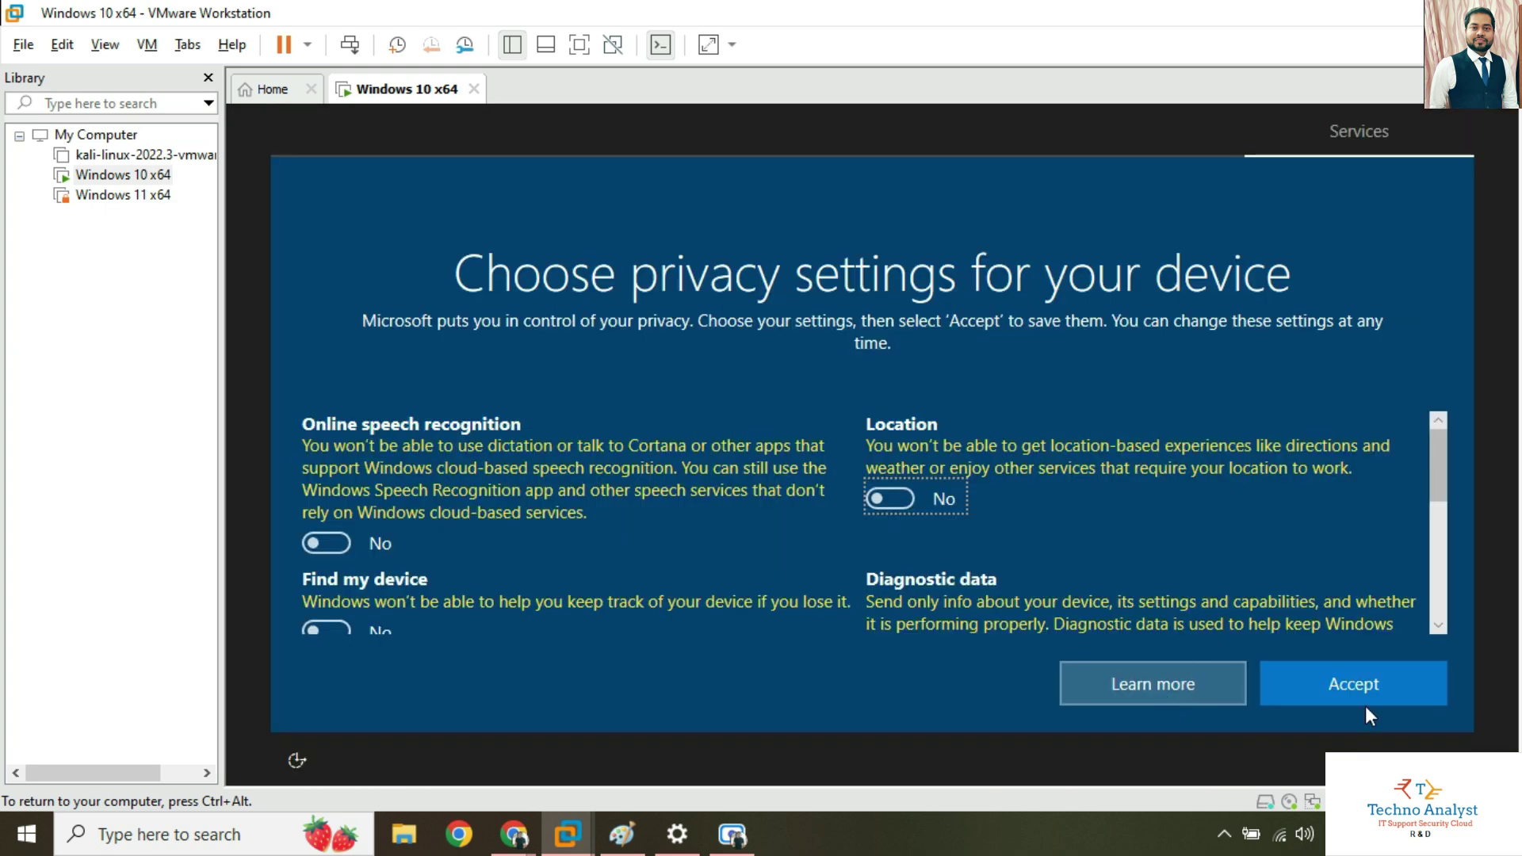
Accept the Windows privacy settings and refresh the VM's desktop.
click(1368, 692)
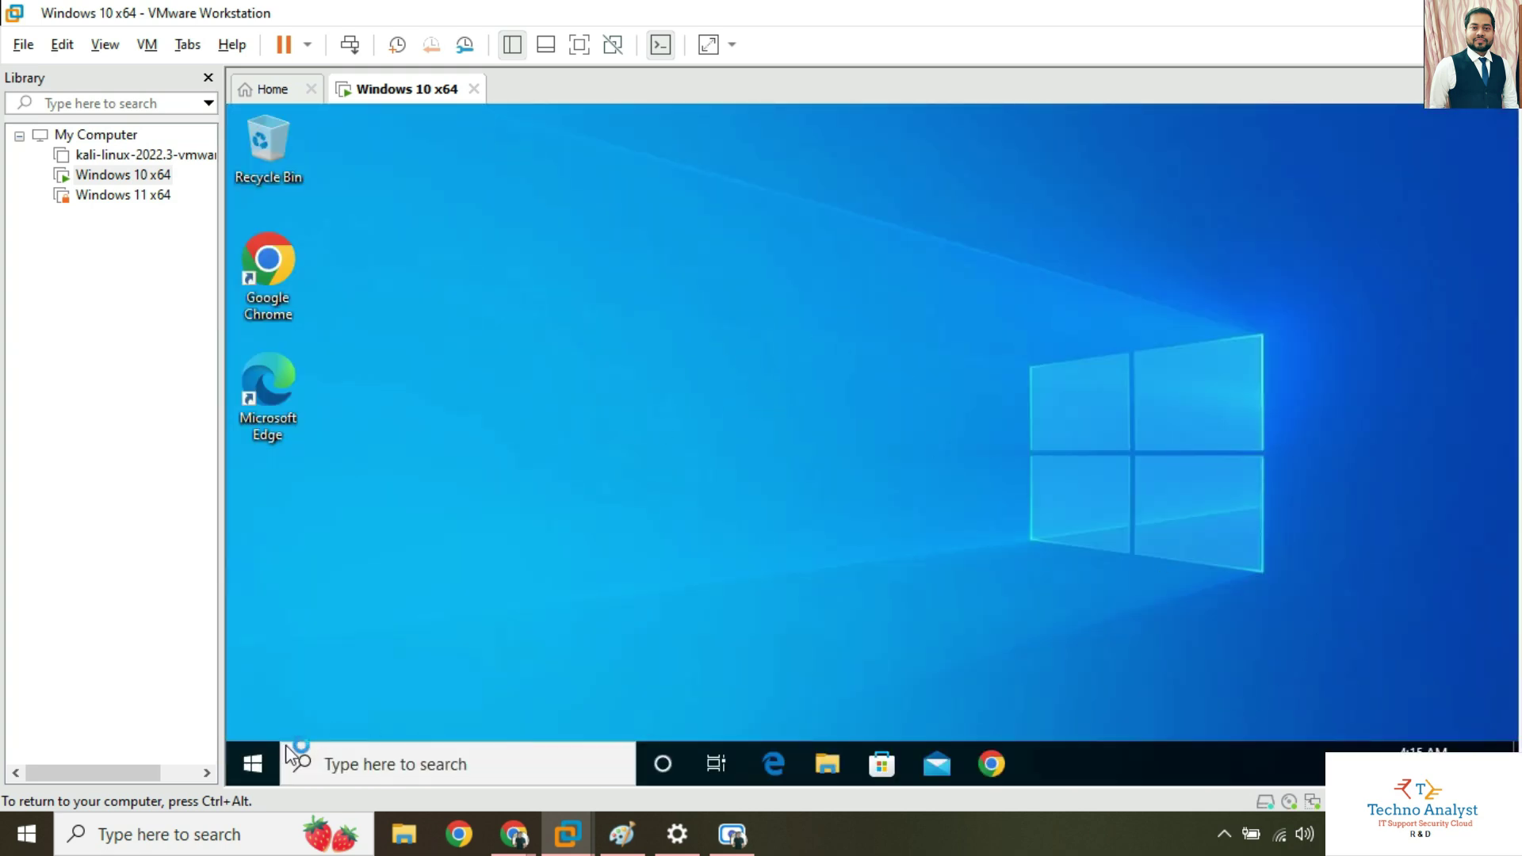
right_click(709, 330)
click(788, 383)
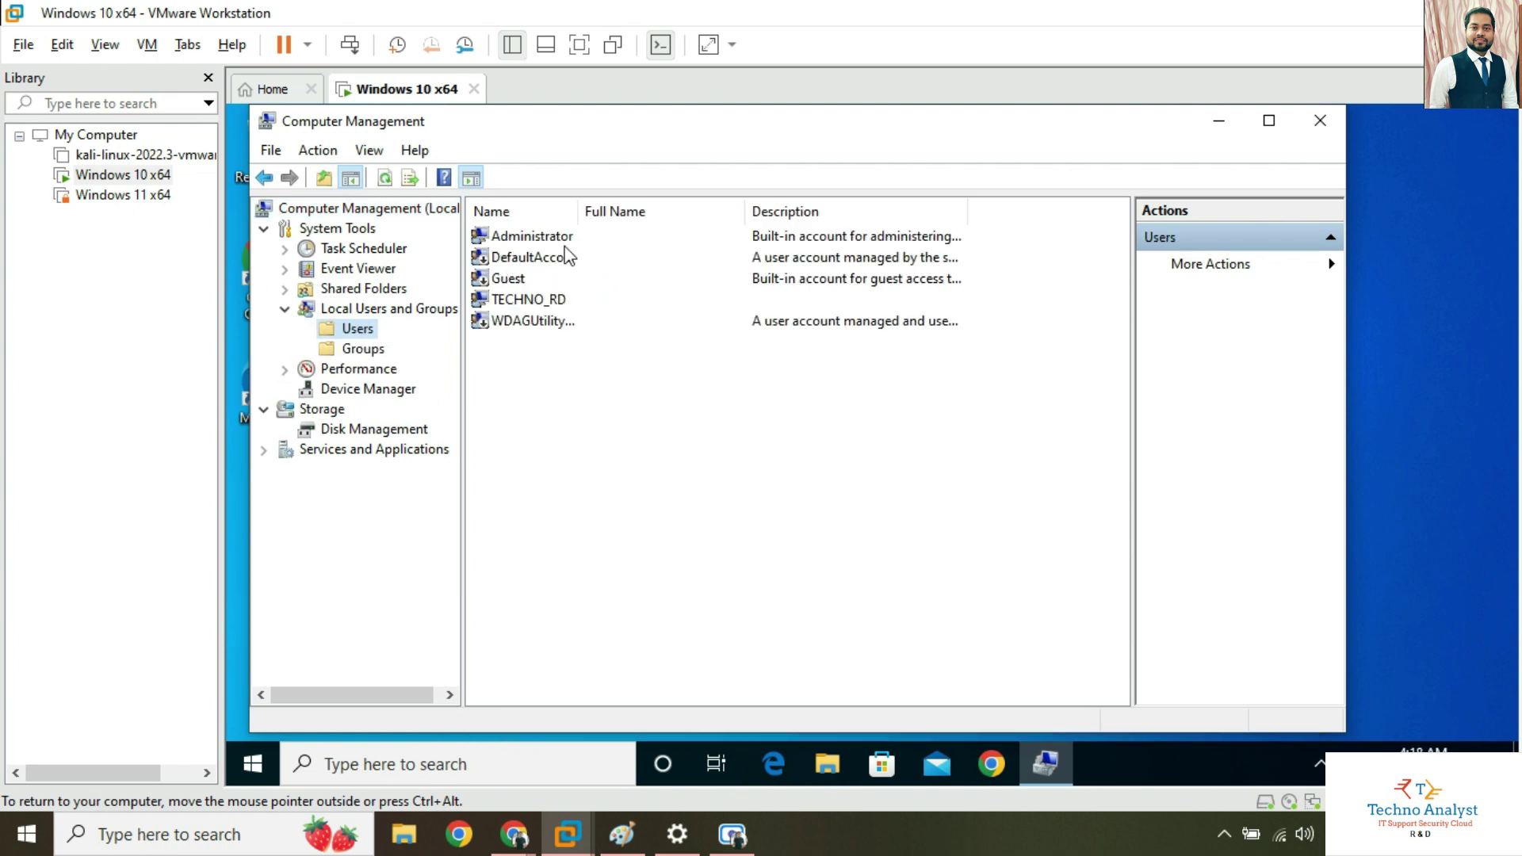
Choose Set Password for the Administrator account and proceed past the warning.
click(554, 245)
click(557, 300)
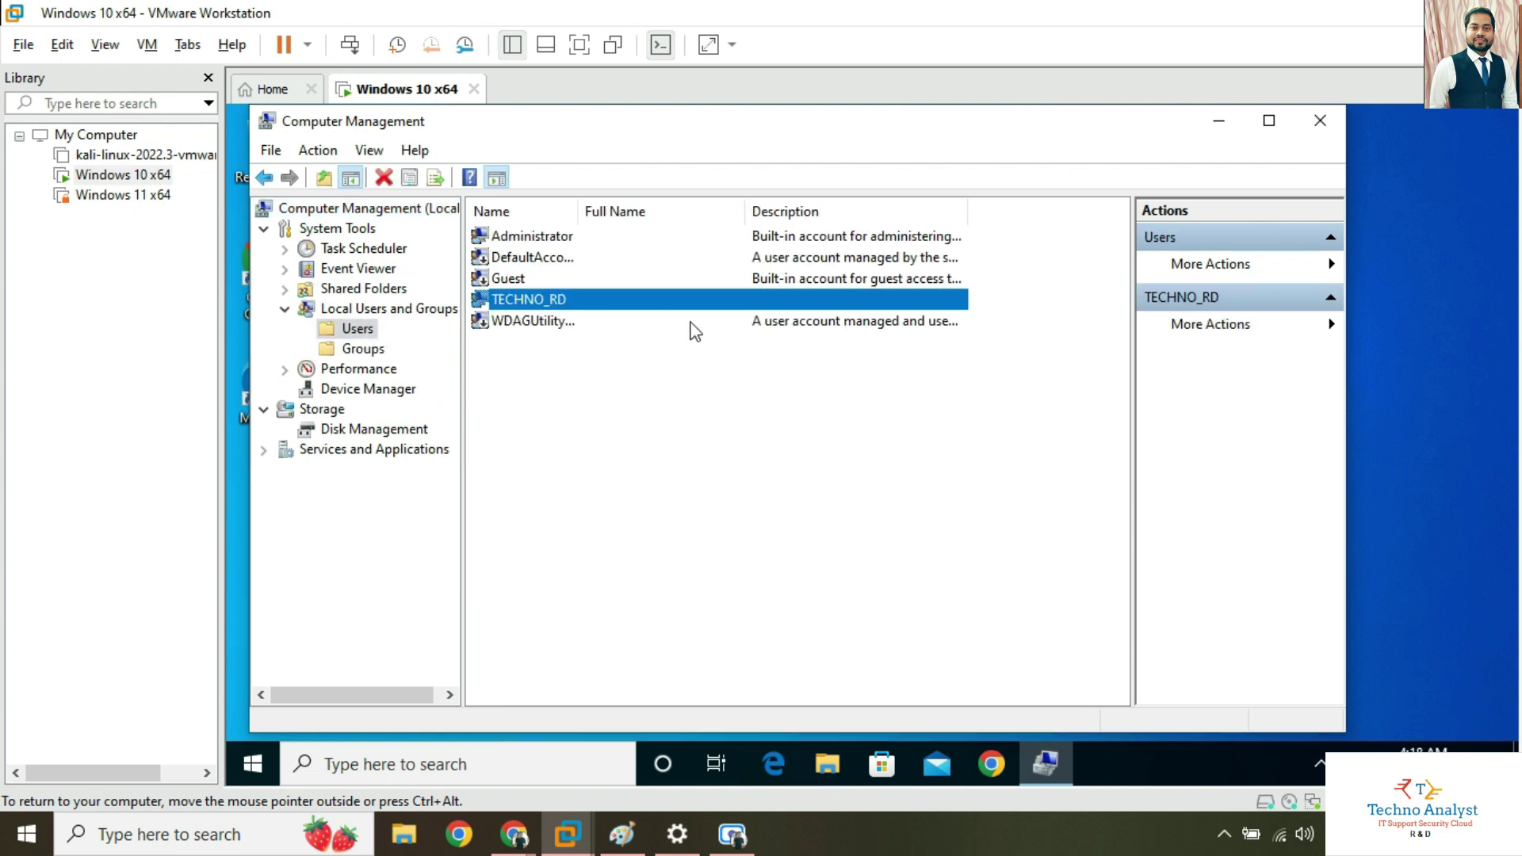
click(559, 245)
right_click(559, 238)
click(634, 249)
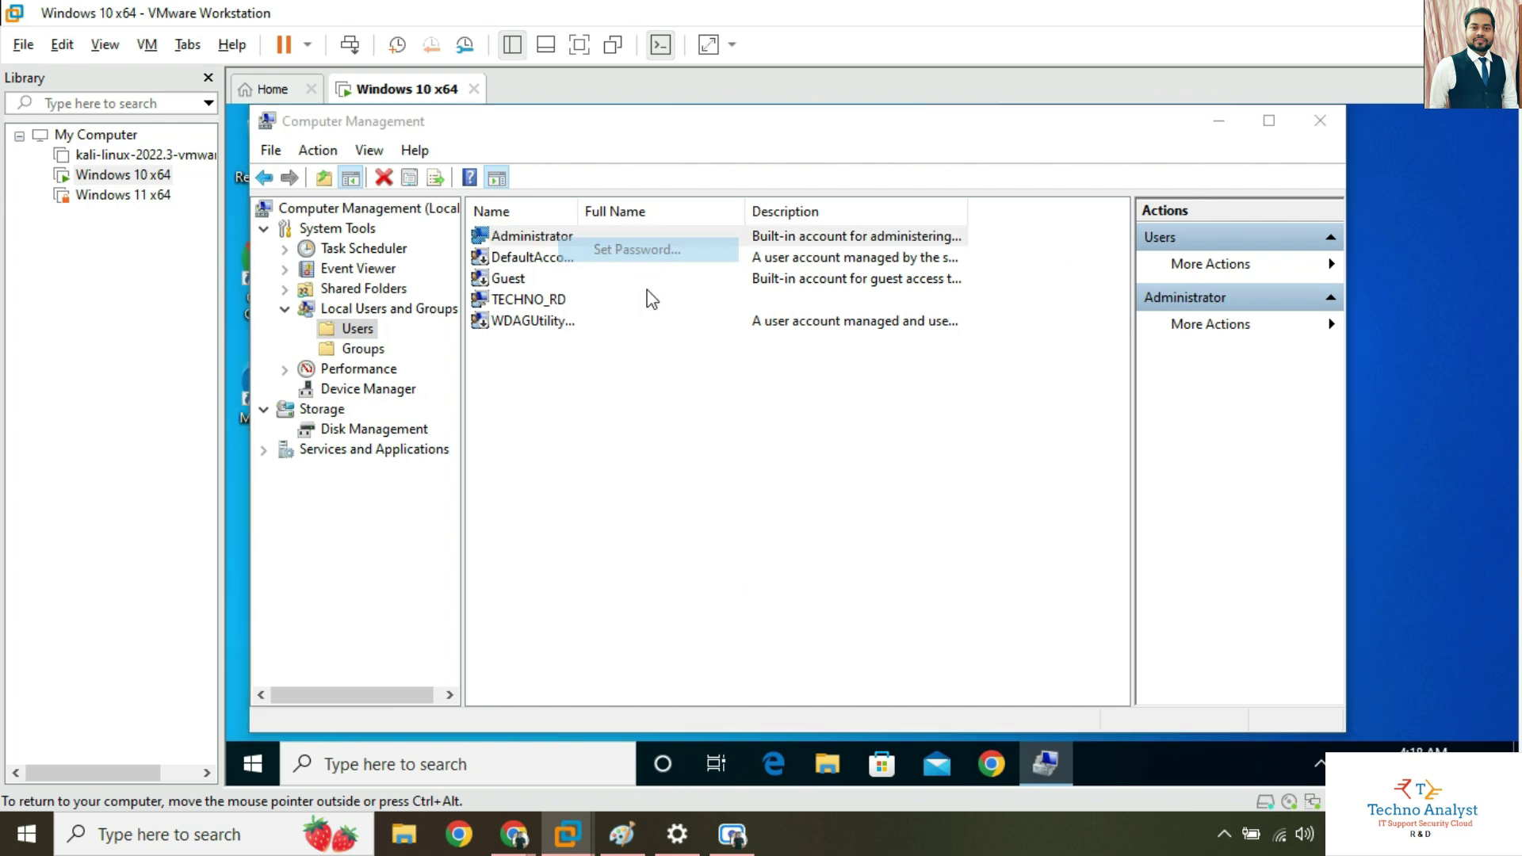
click(699, 539)
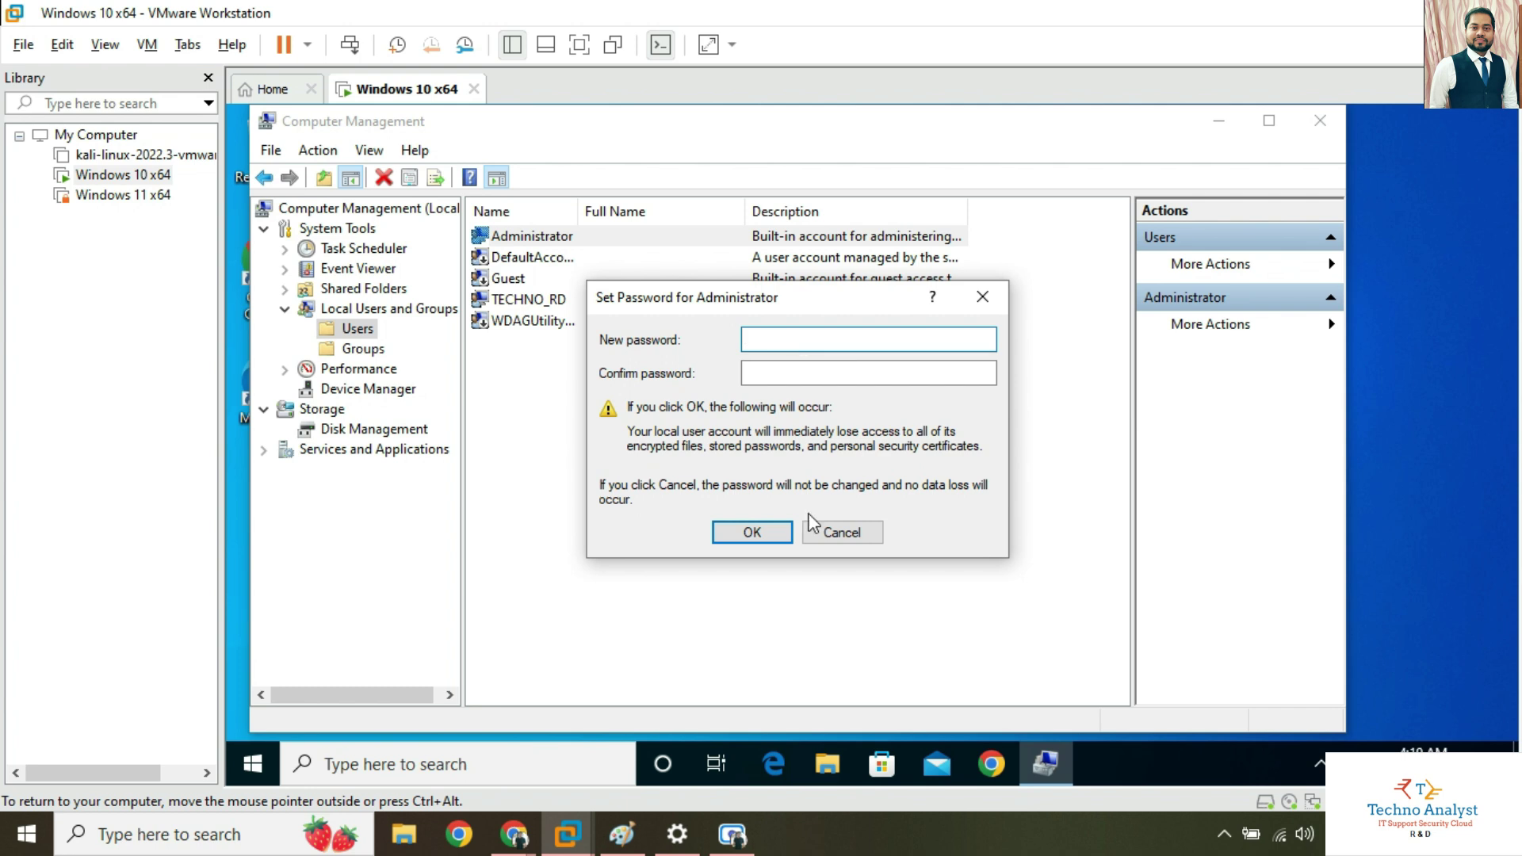
click(838, 653)
Launch Notepad through the Run prompt with 'notepad'.
key(super+r)
text(n)
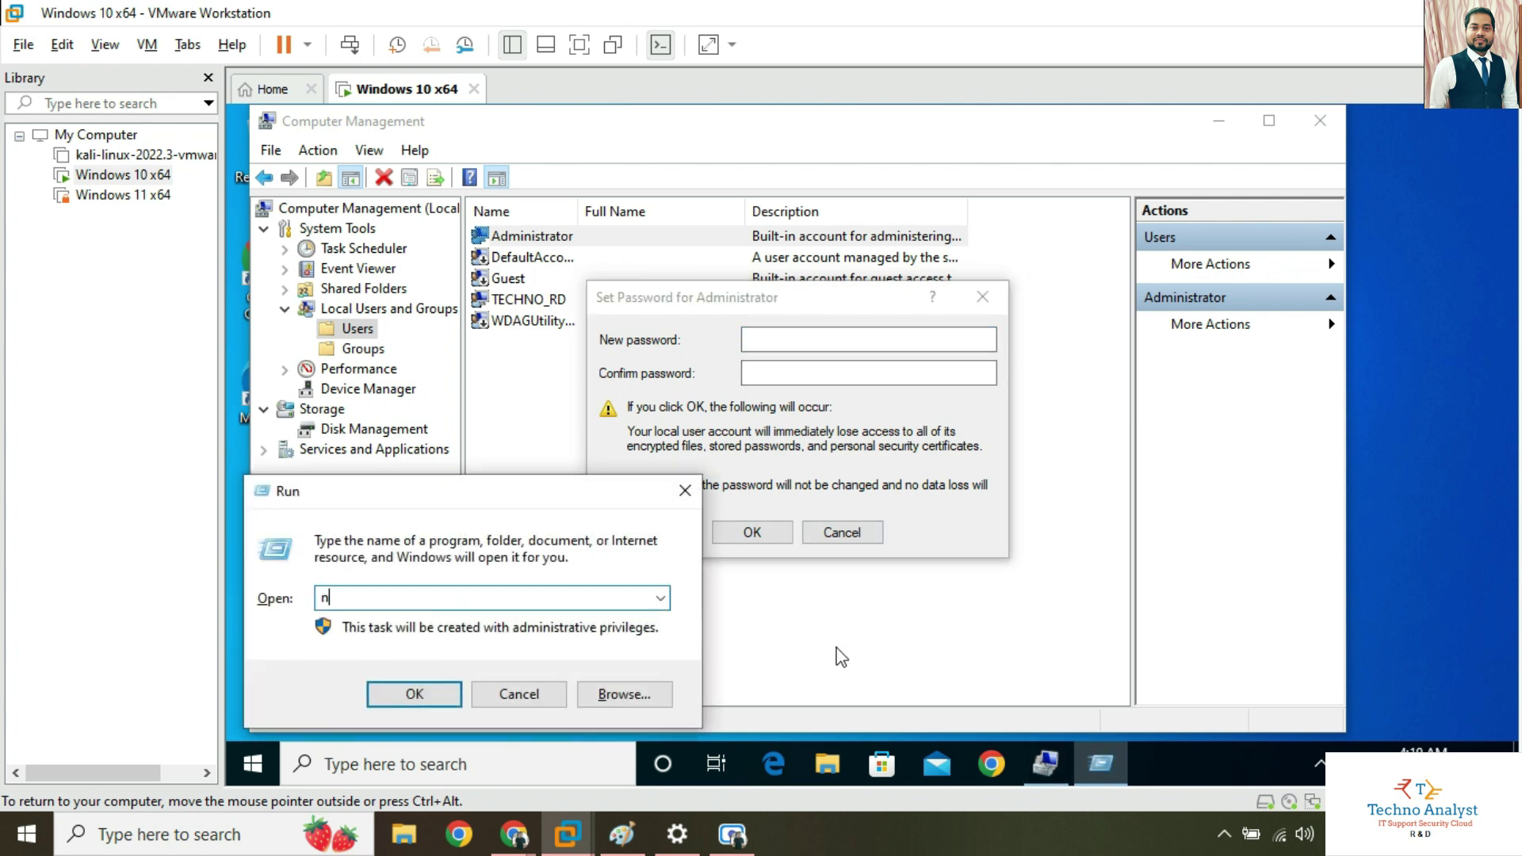
text(otepad)
key(Return)
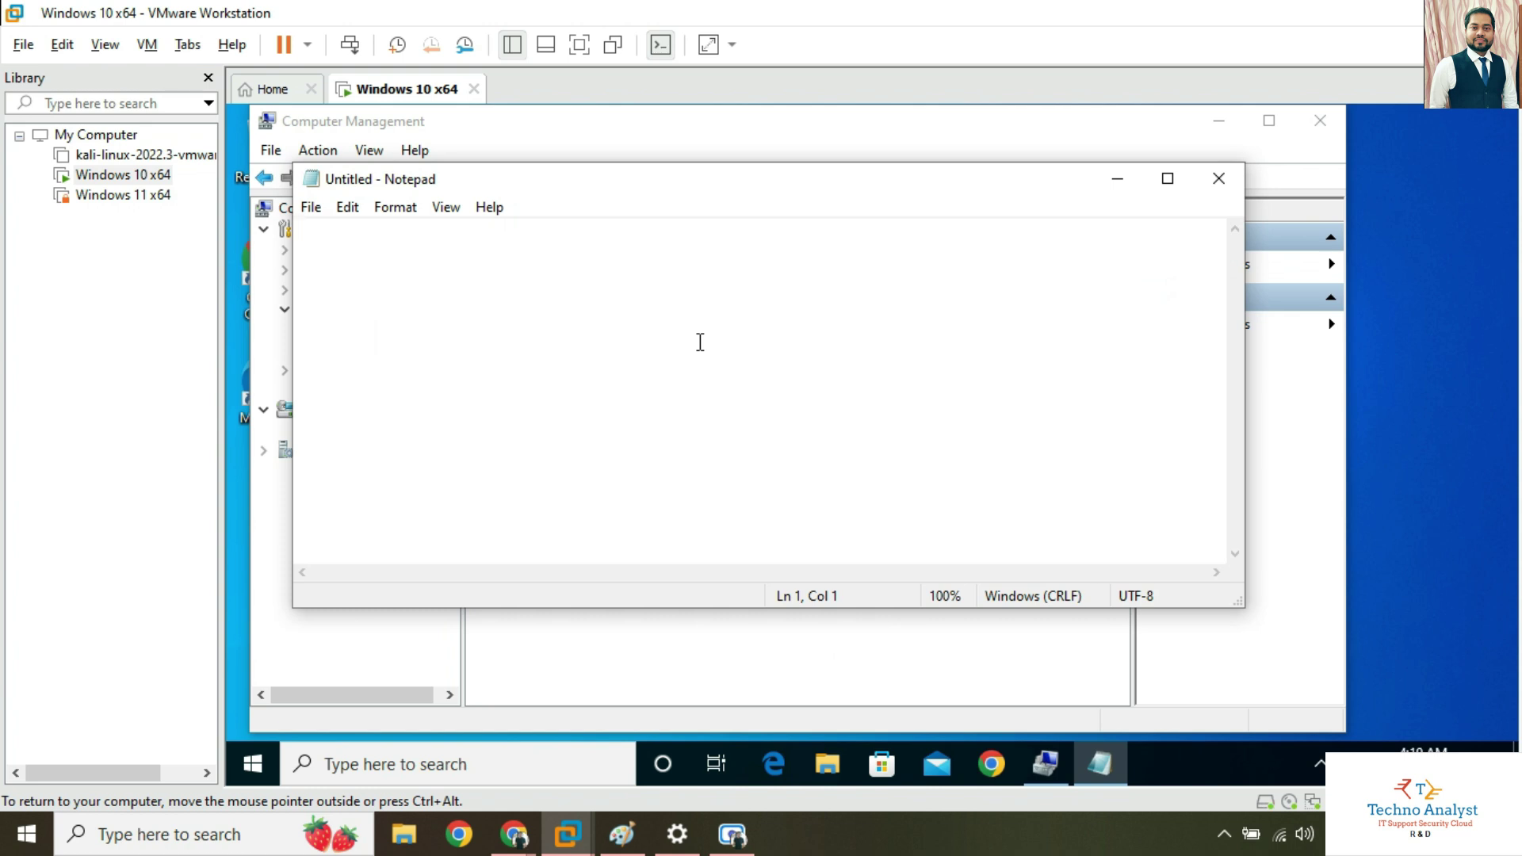
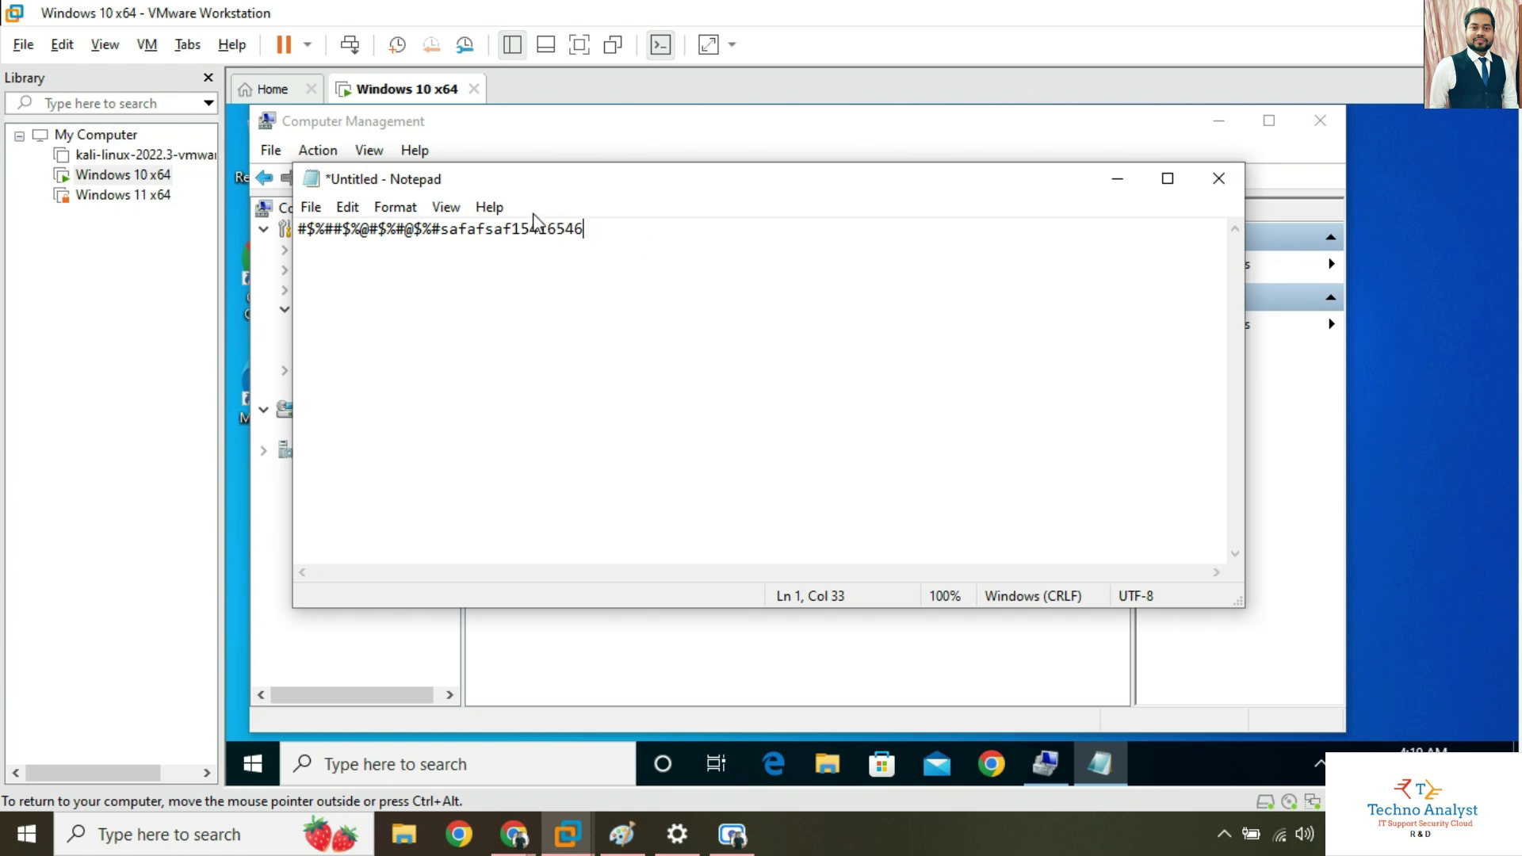
Type a new random password in Notepad and duplicate it onto the third line.
drag(615, 231, 300, 229)
right_click(363, 223)
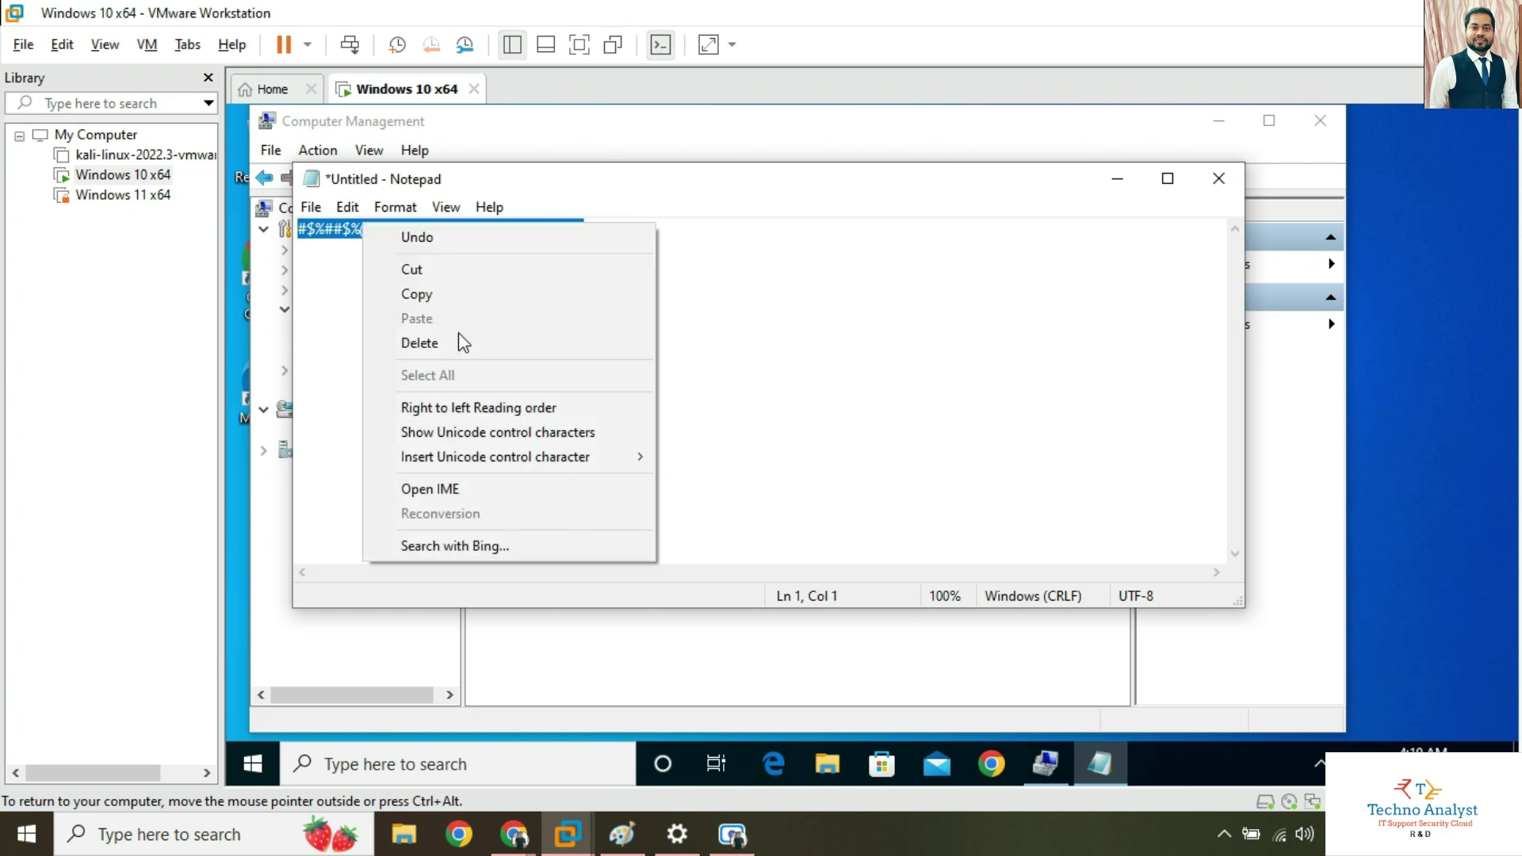
click(432, 295)
click(647, 235)
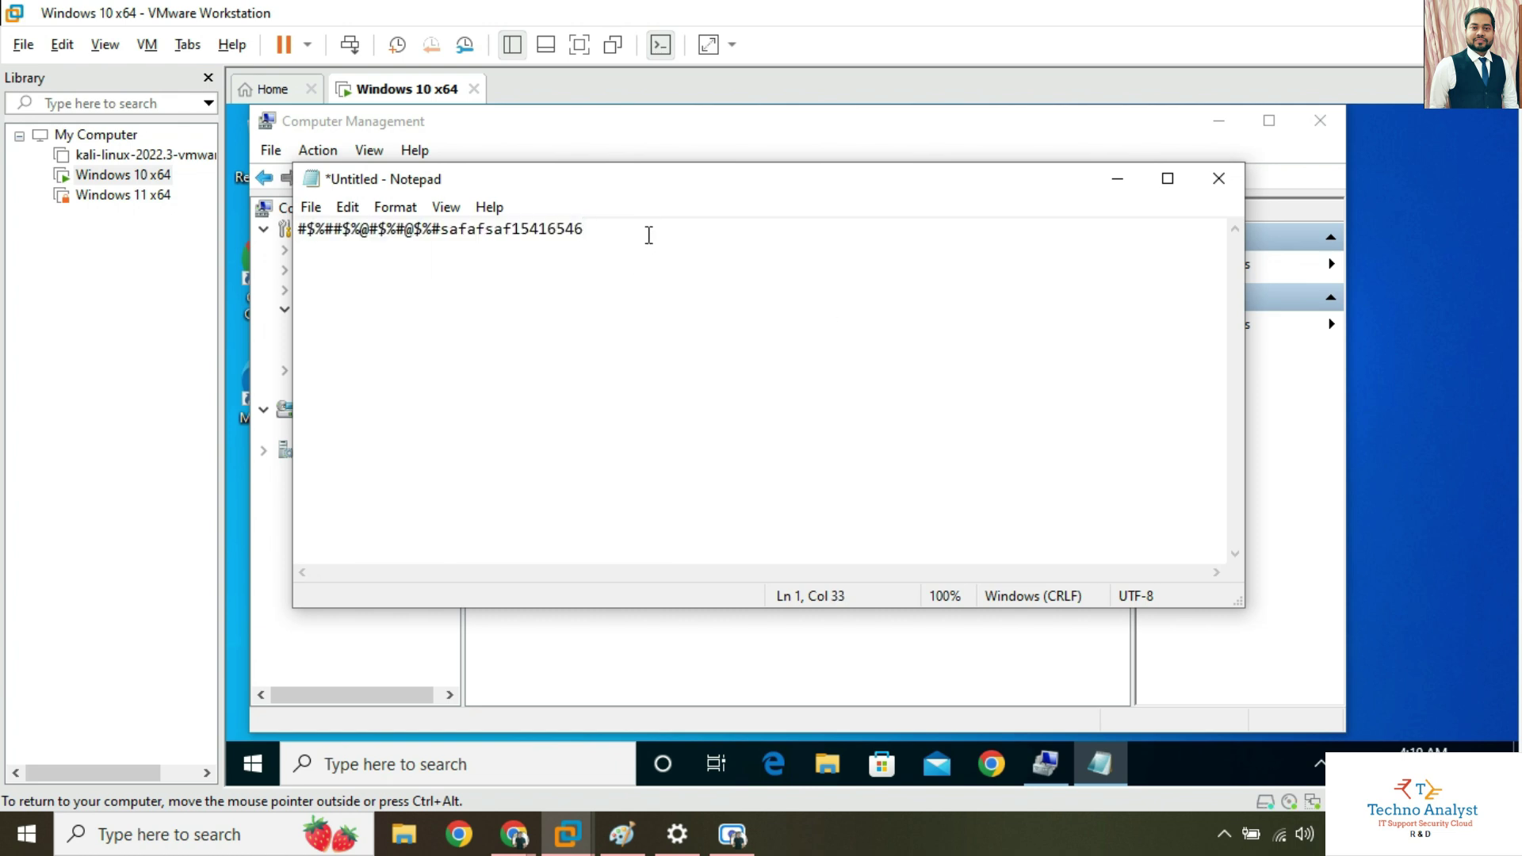
key(Return)
key(Return)
key(ctrl+v)
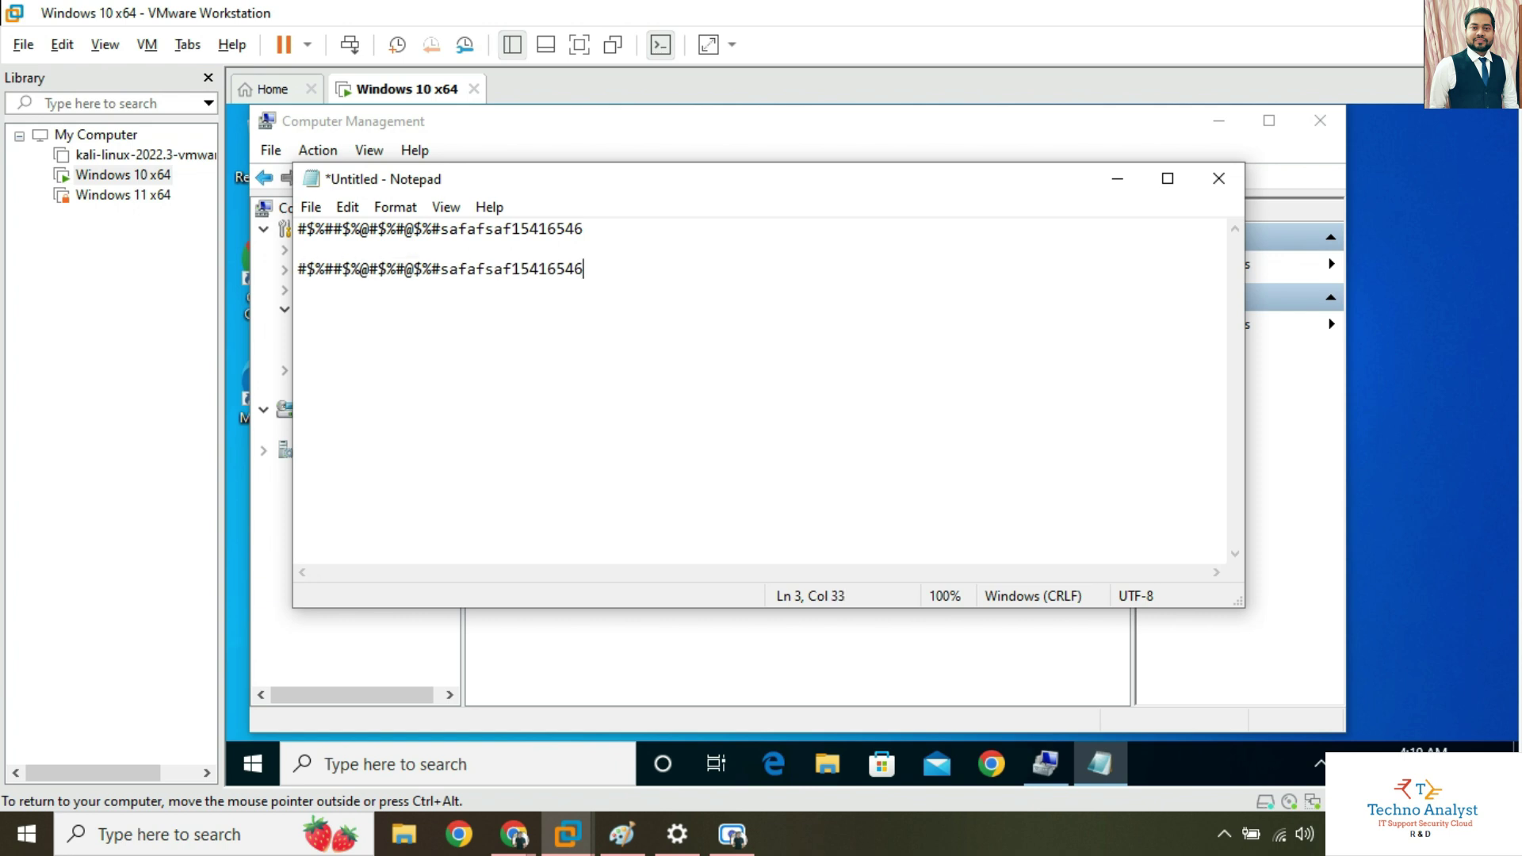
Copy the first-line password and minimize Notepad to reveal the Set Password dialog.
drag(591, 230, 290, 230)
right_click(358, 231)
click(432, 306)
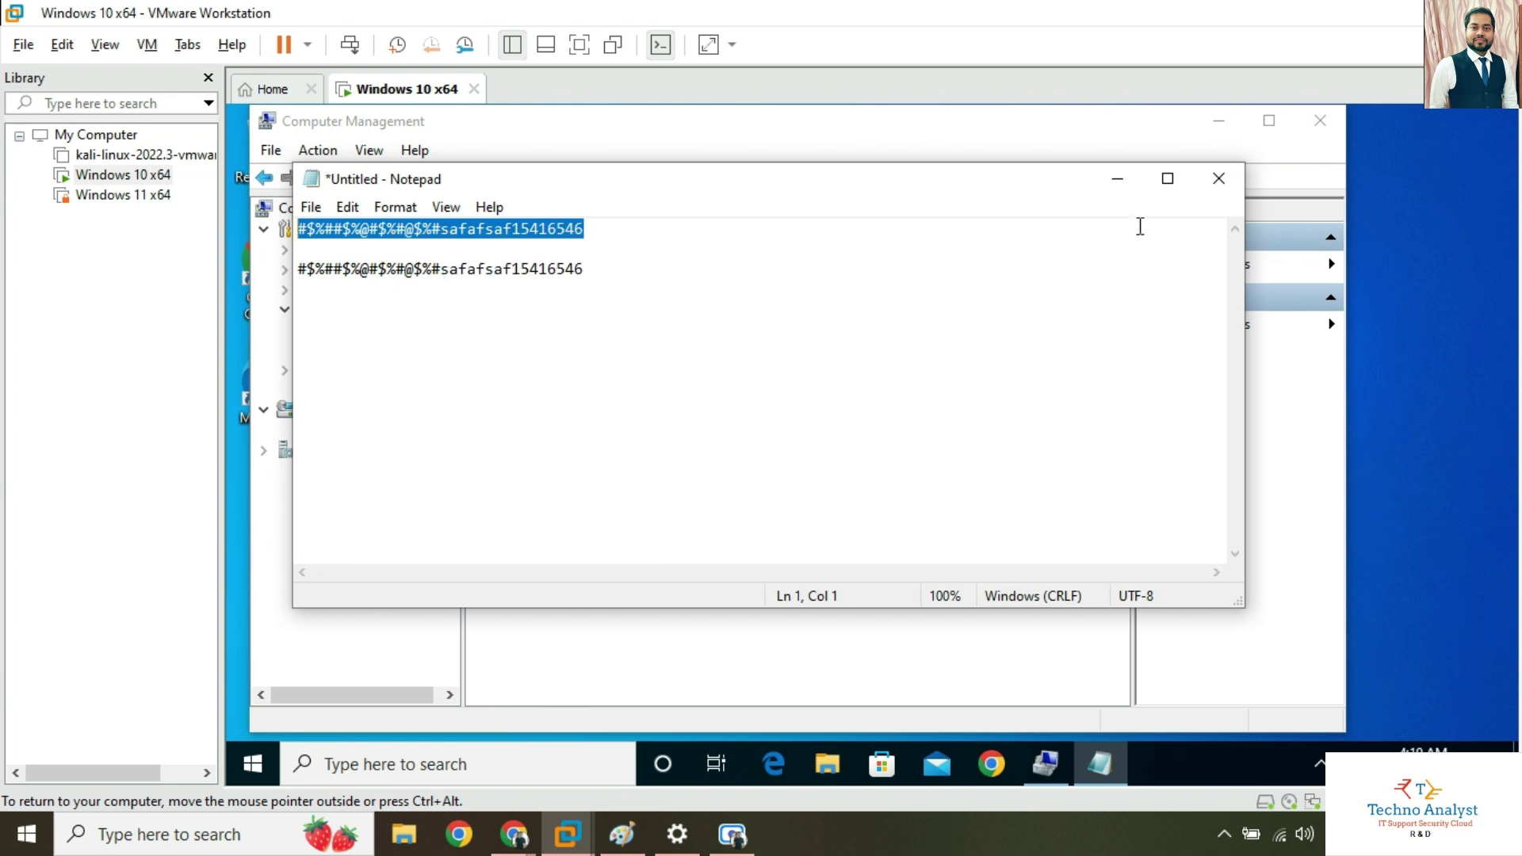
click(1118, 179)
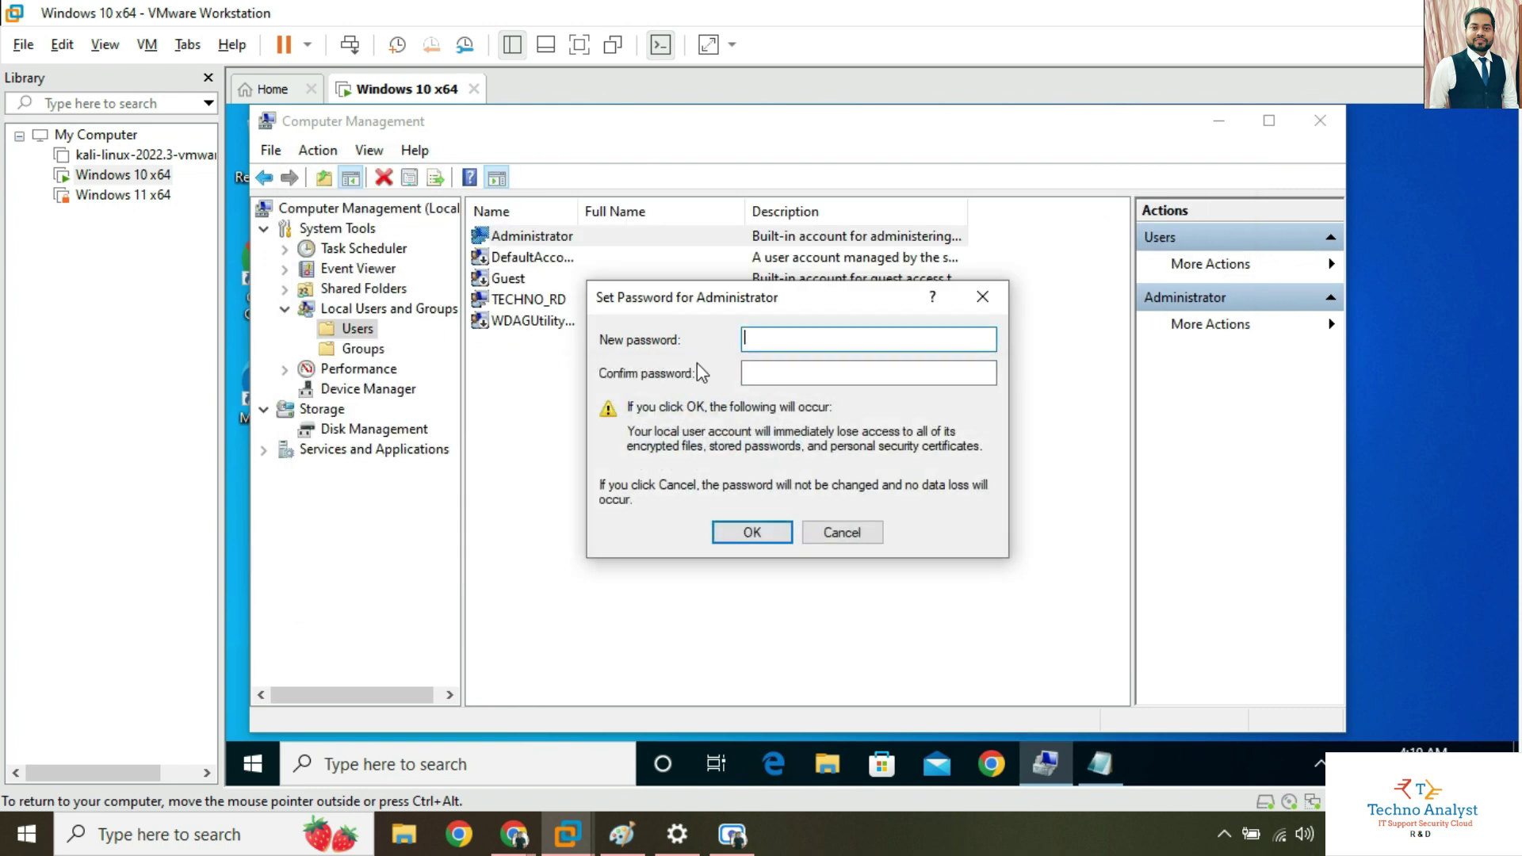
Paste the copied password as the Administrator's new and confirmed password, and confirm it.
click(779, 344)
key(ctrl+v)
click(806, 371)
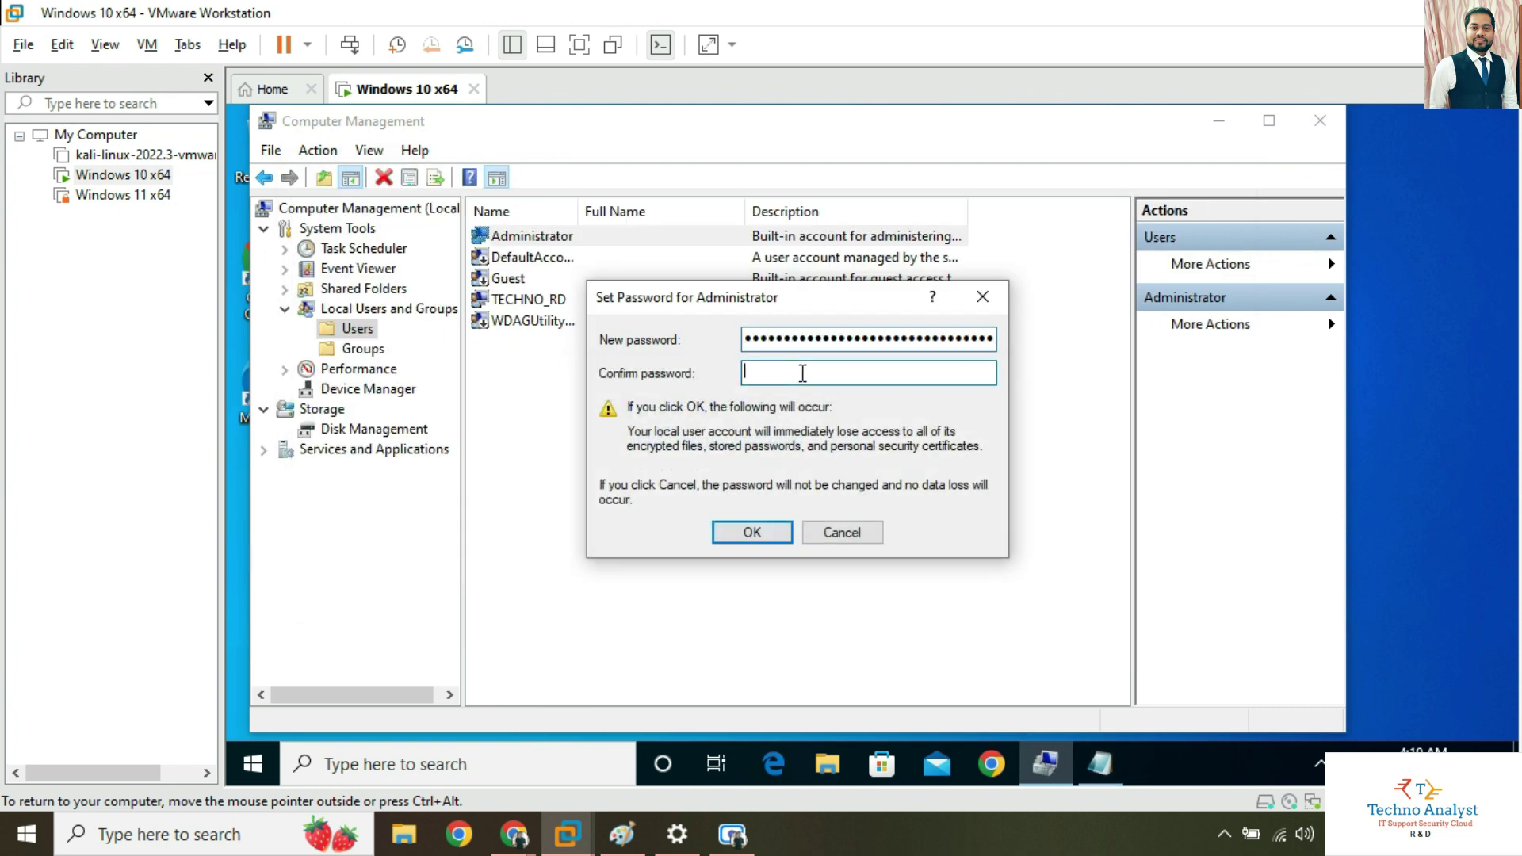
key(ctrl+v)
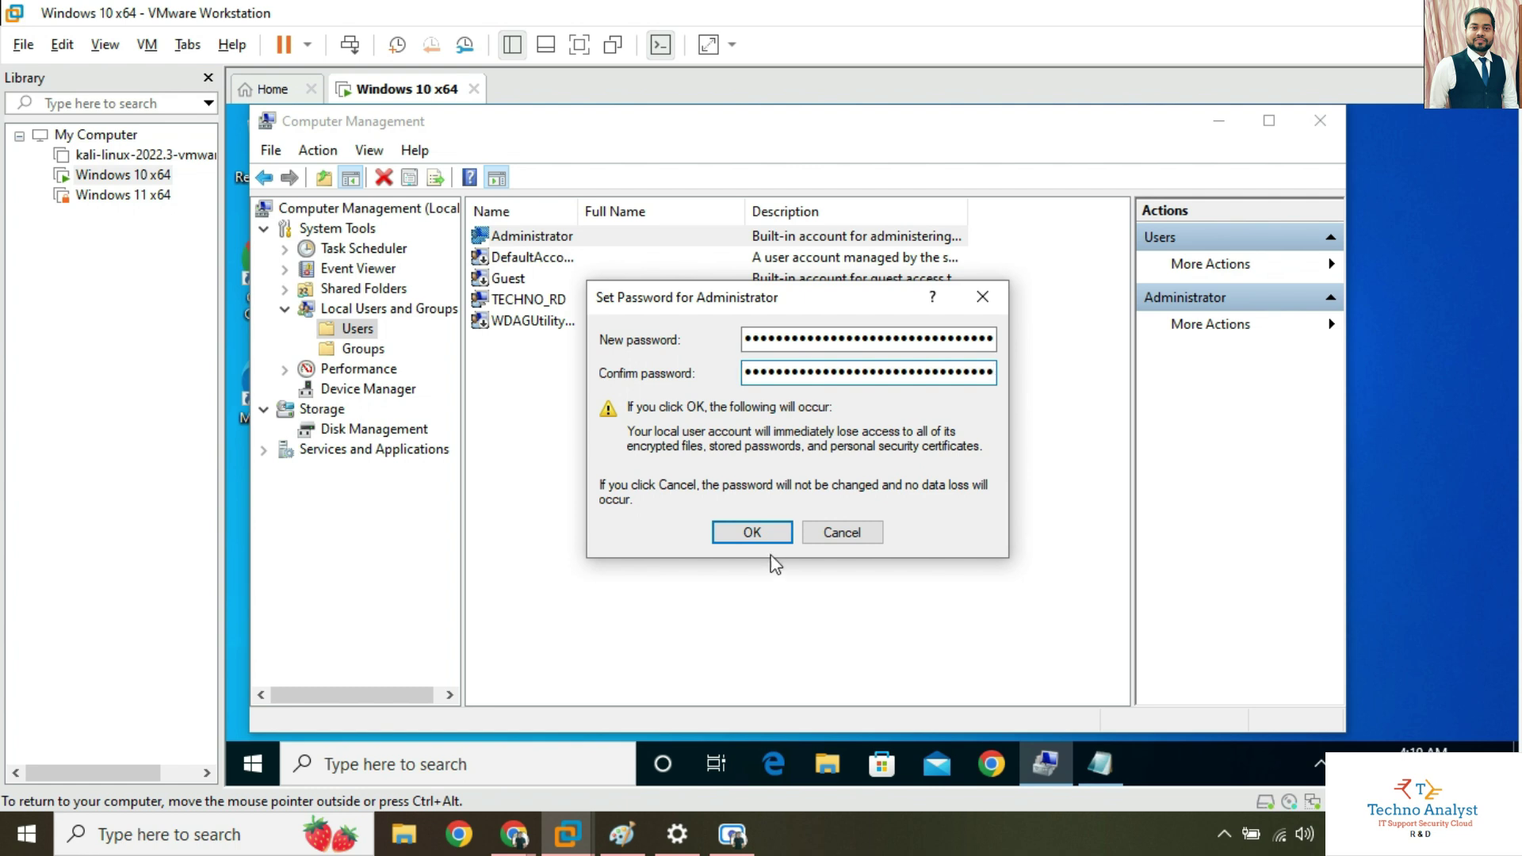
click(759, 538)
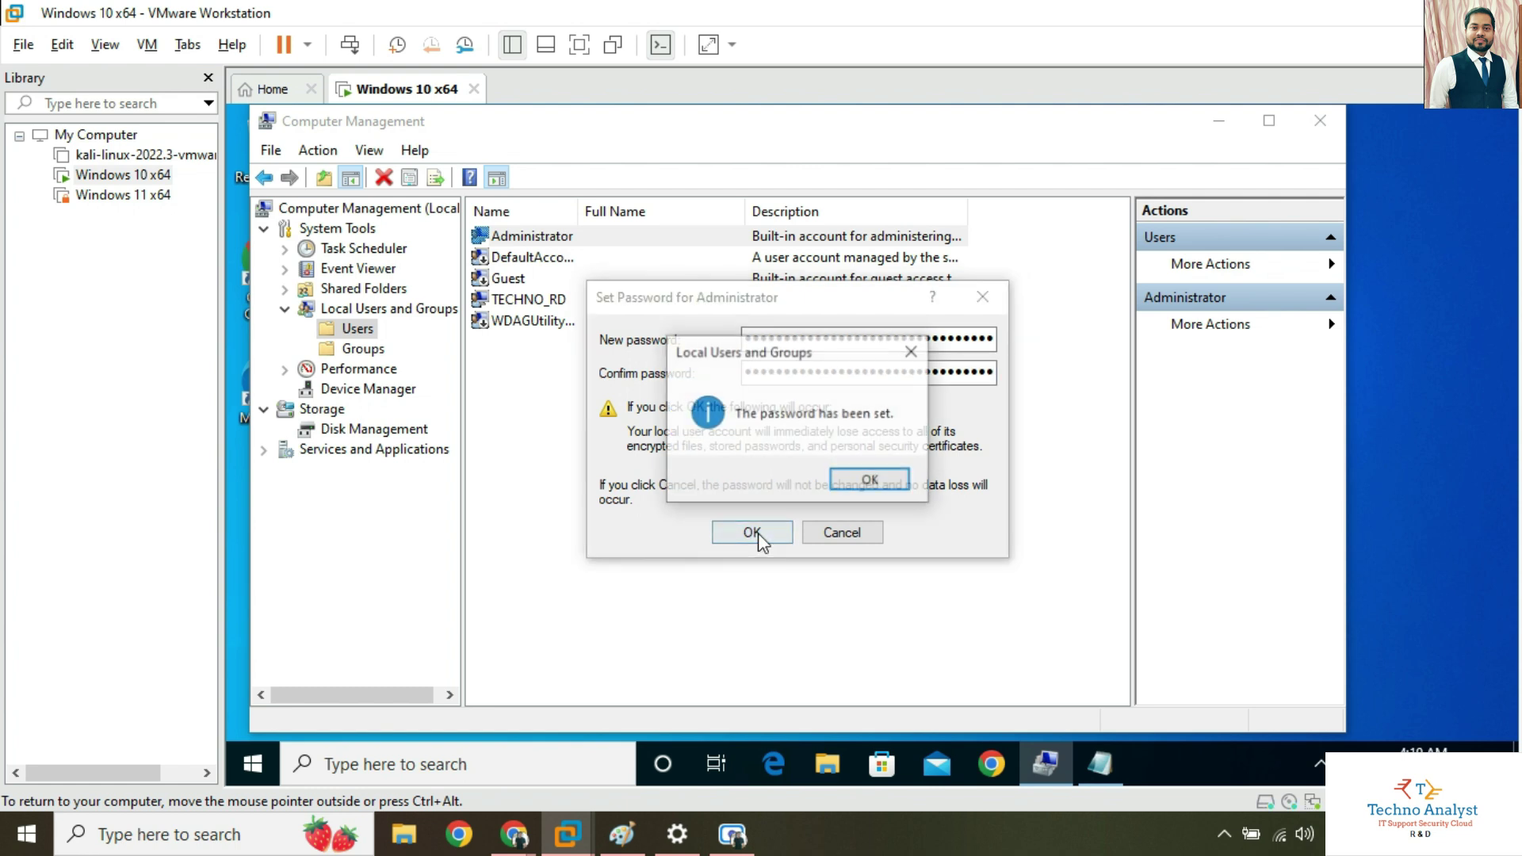
click(871, 480)
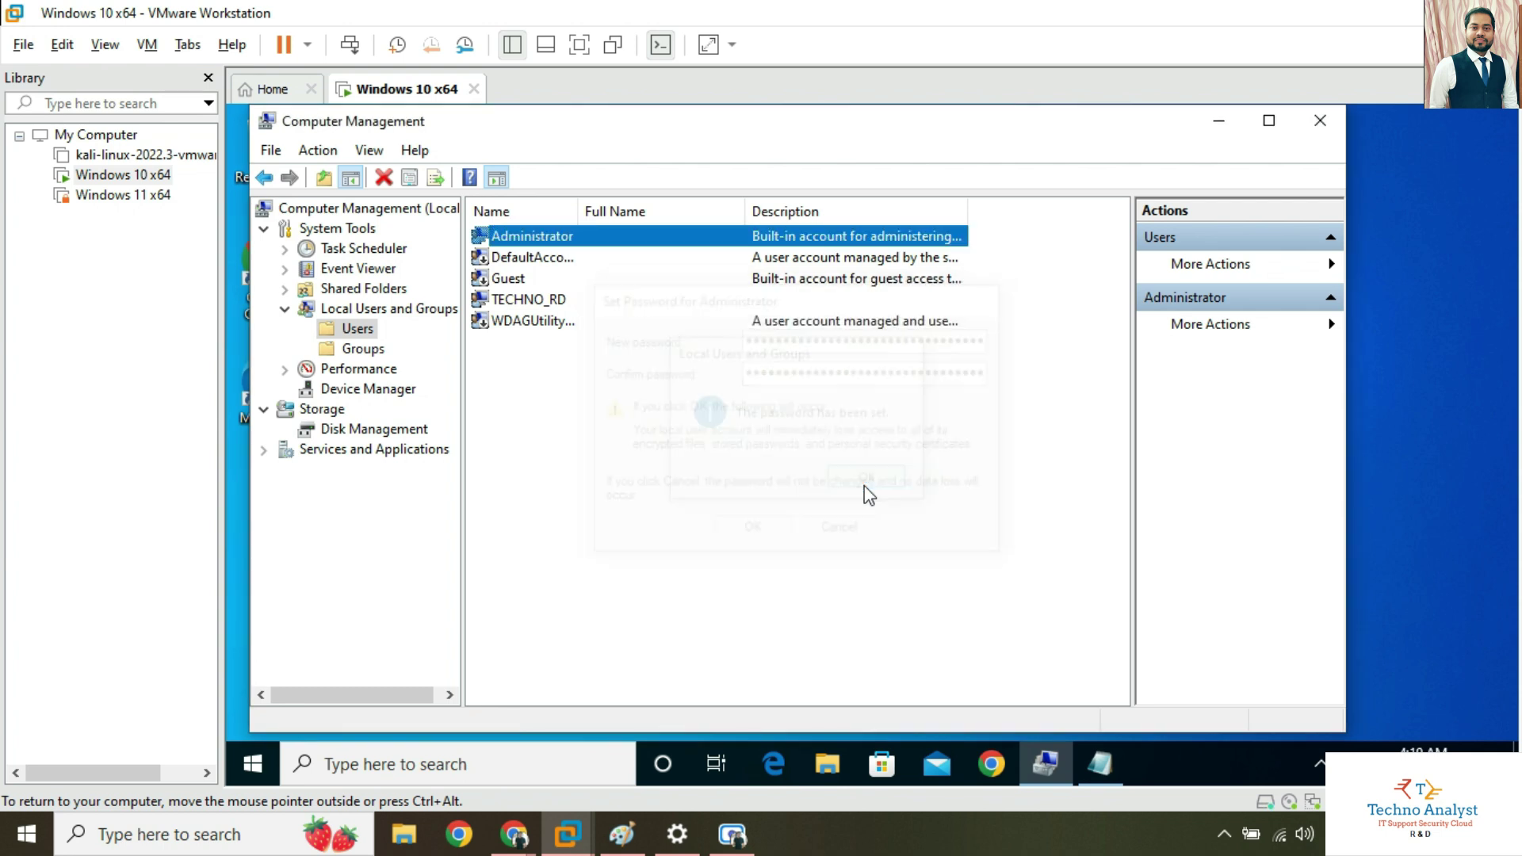
Shut down the Windows 10 guest from its Start menu.
click(252, 763)
click(253, 714)
click(305, 624)
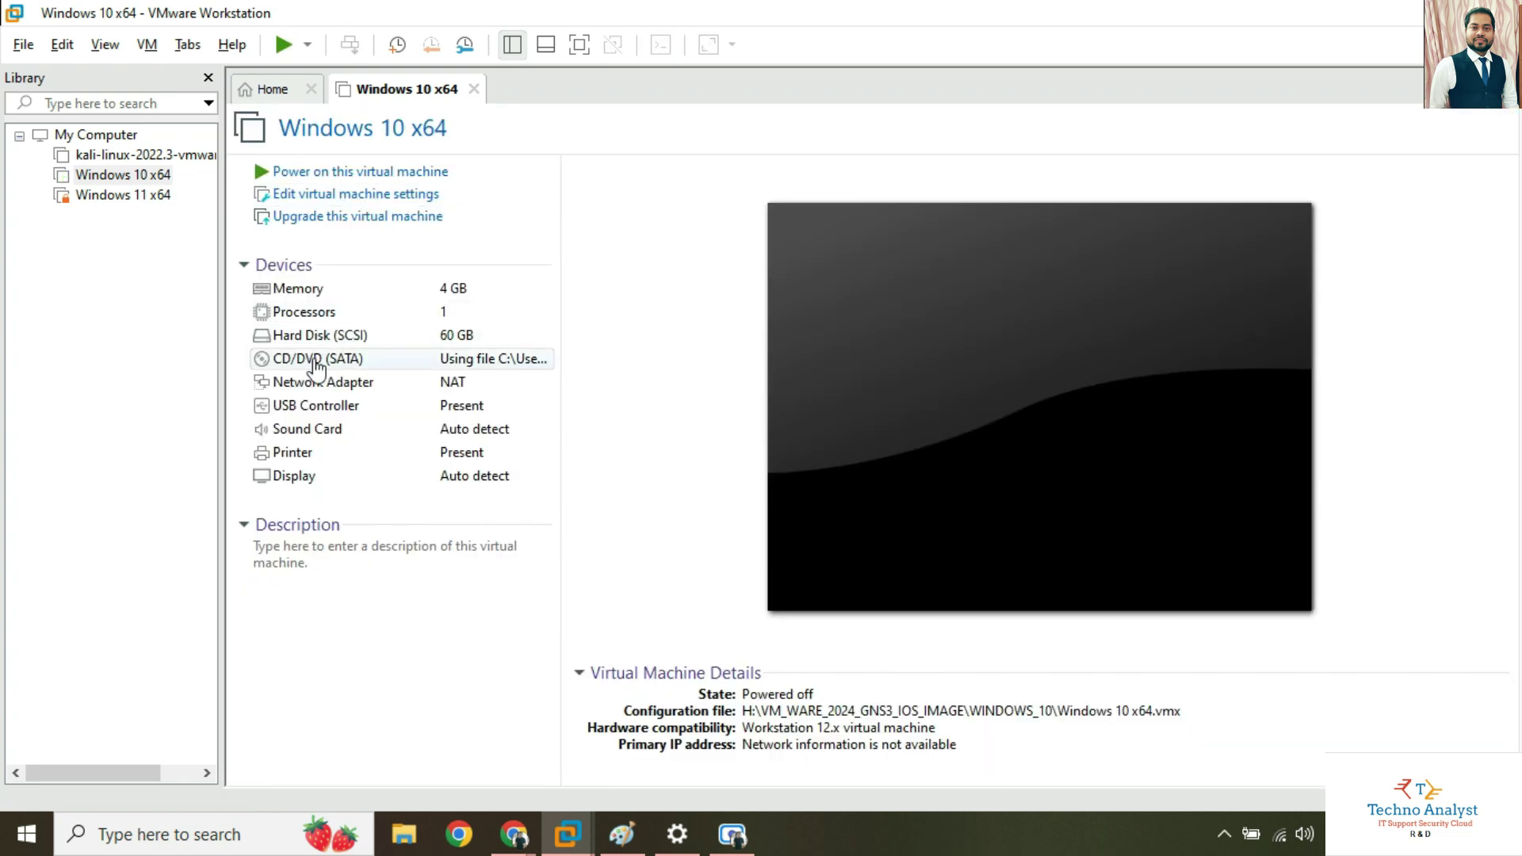
Point the VM's CD/DVD (SATA) drive at the HBCD_PE_x64.iso image and apply the settings.
click(318, 360)
double_click(317, 361)
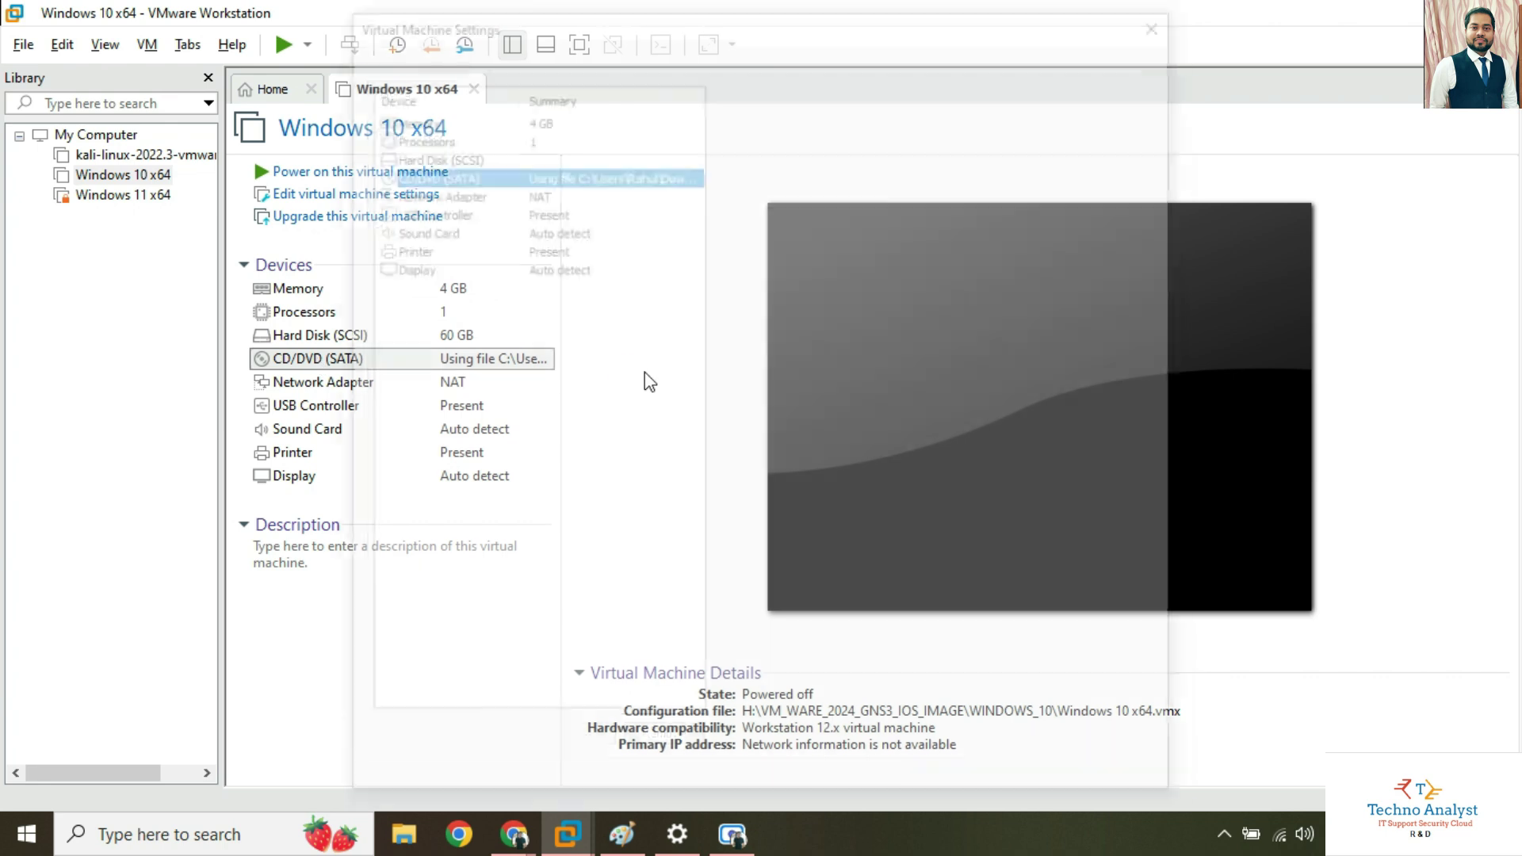
click(1098, 269)
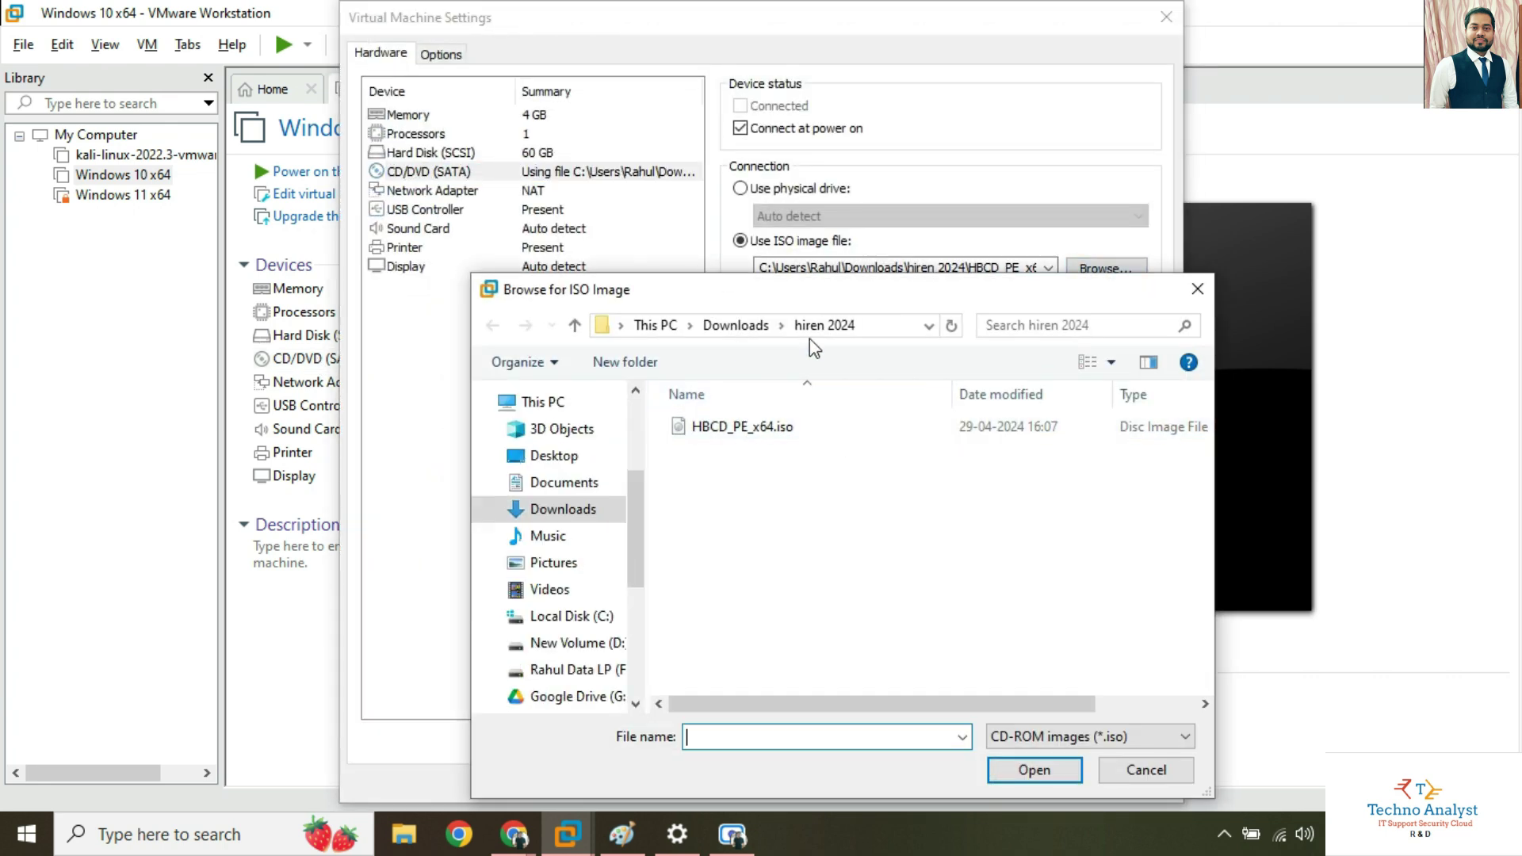
click(762, 441)
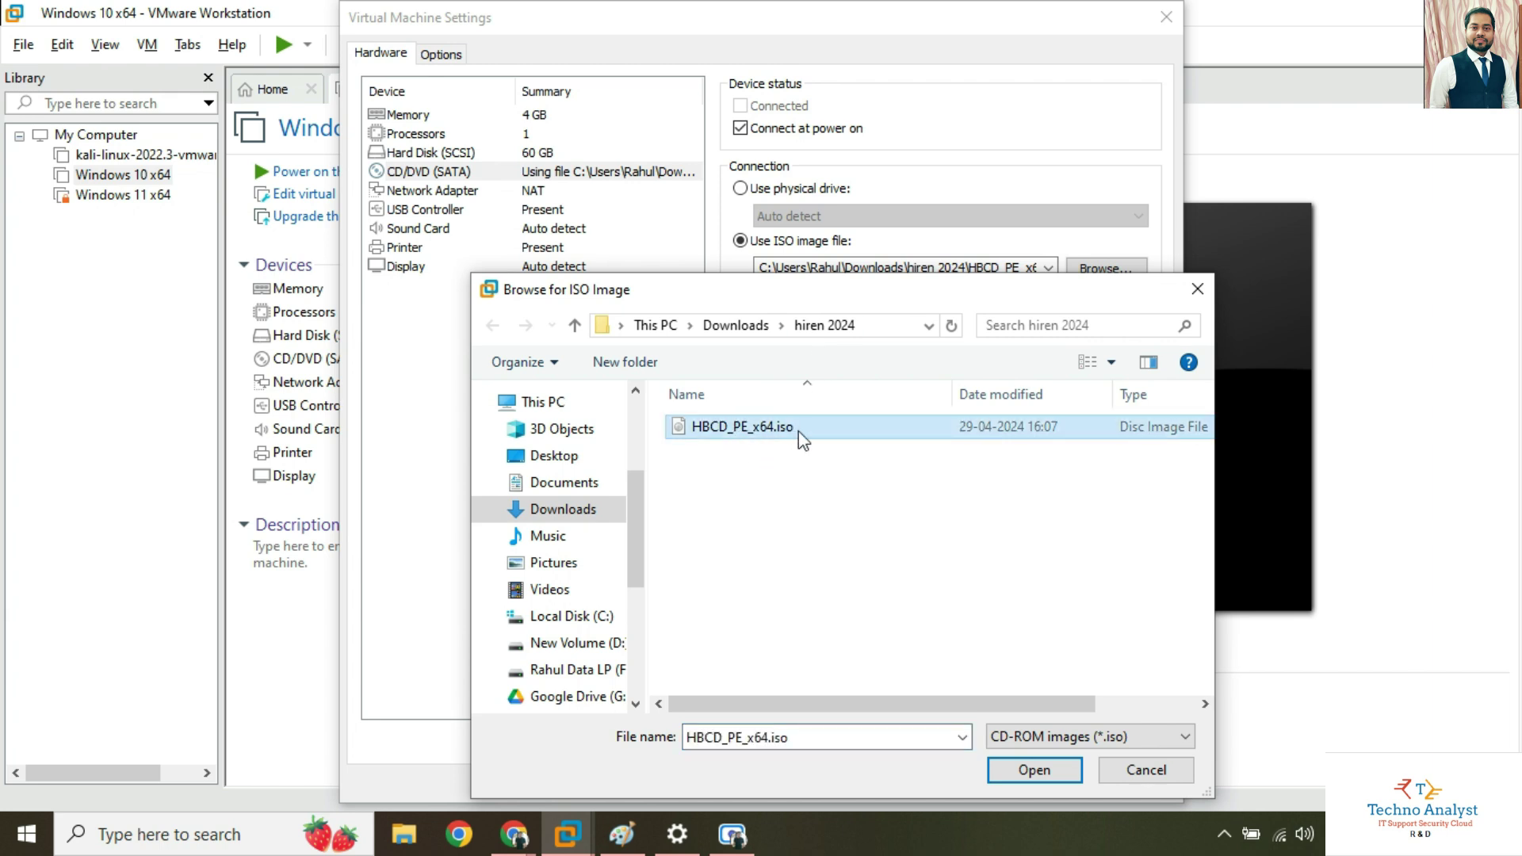
click(1034, 769)
click(953, 784)
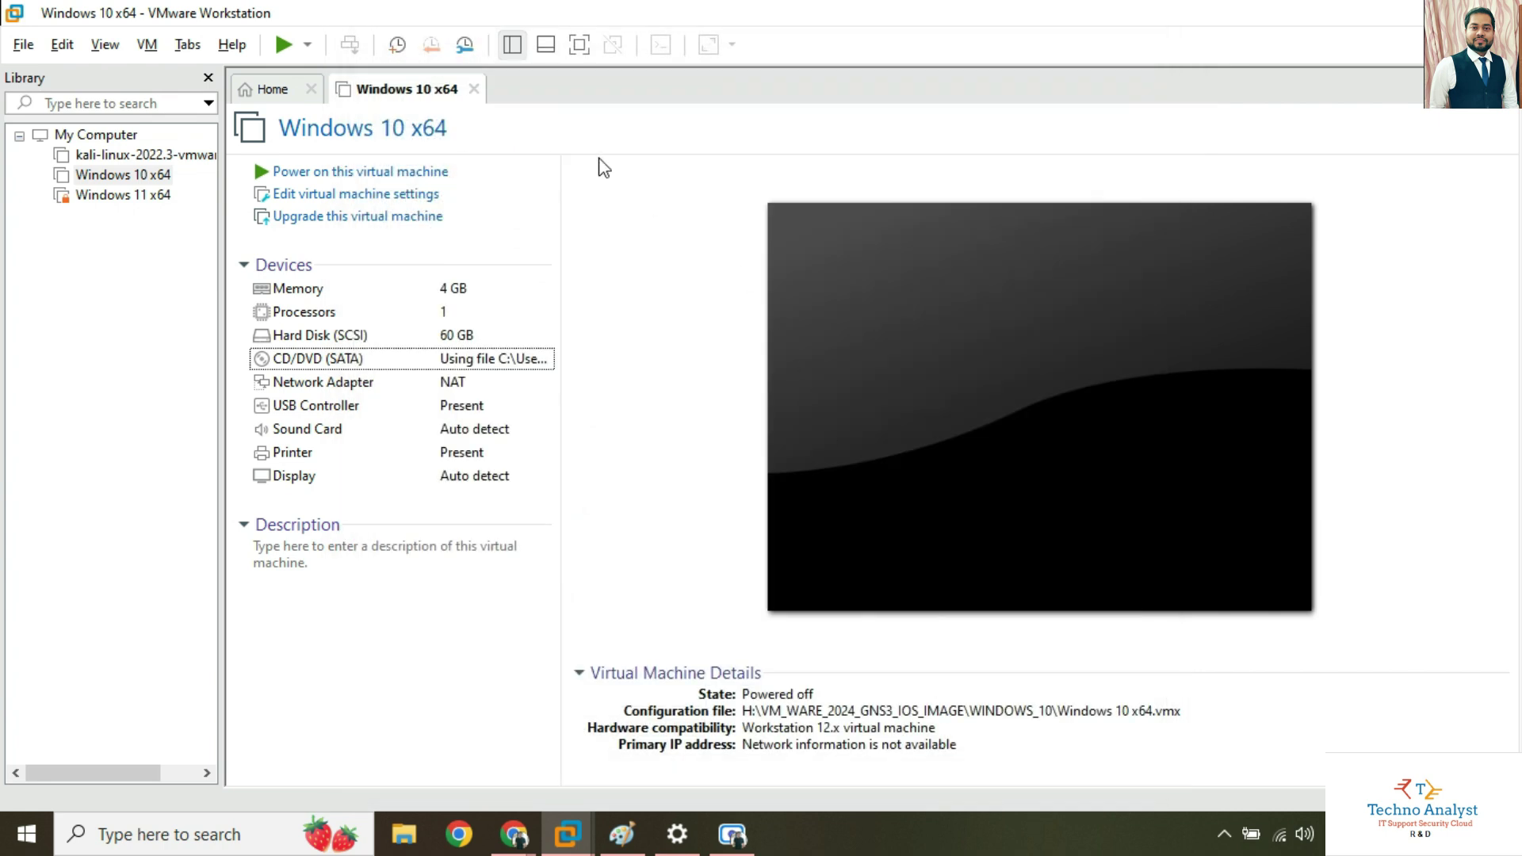
click(143, 45)
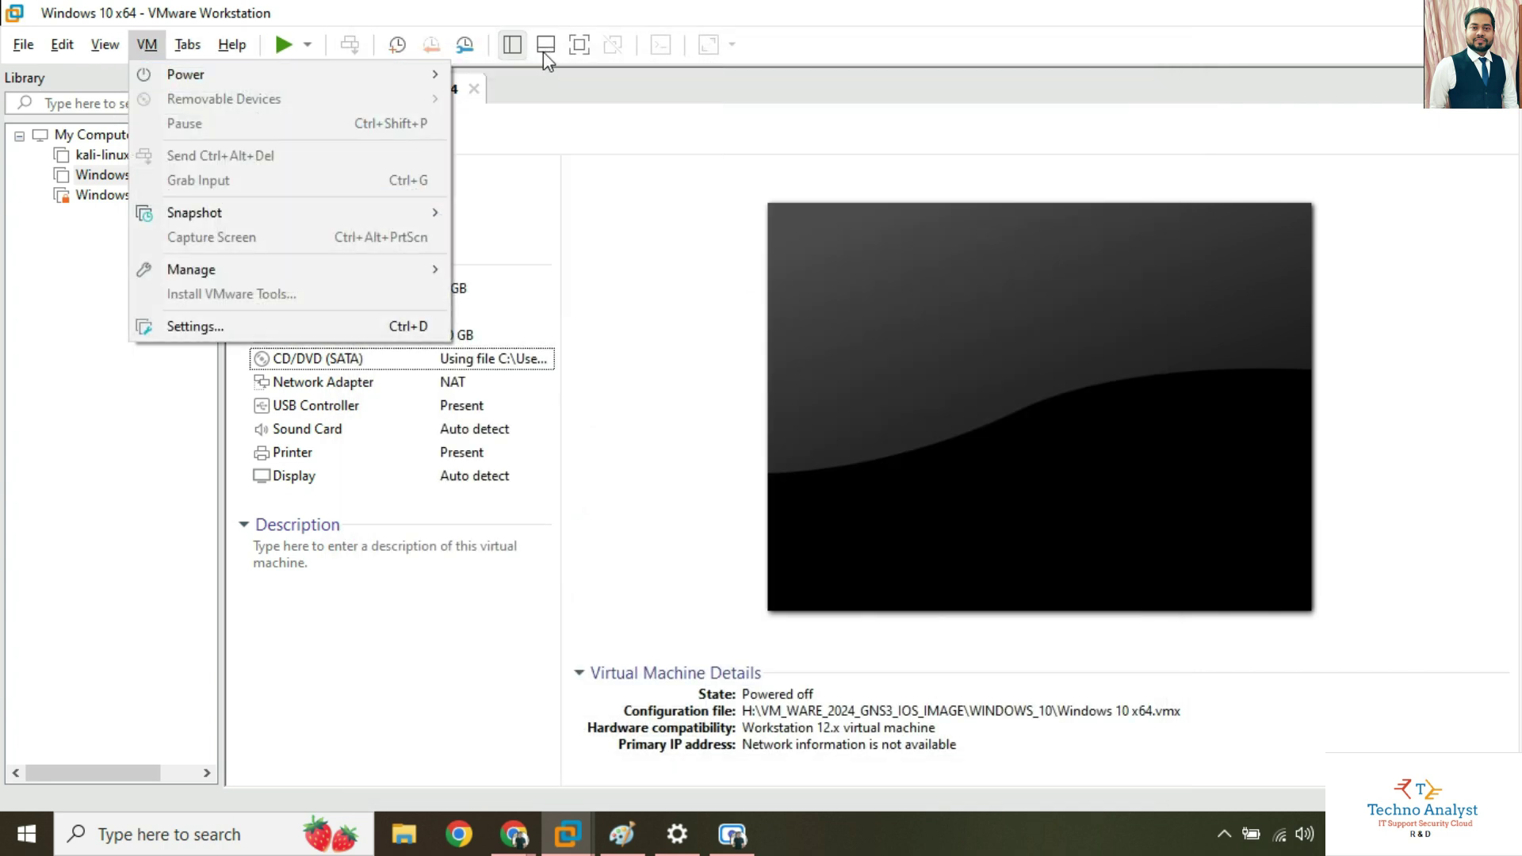
Power on to firmware, move CD-ROM Drive above Hard Drive in the boot order, and save.
mouse_move(382, 74)
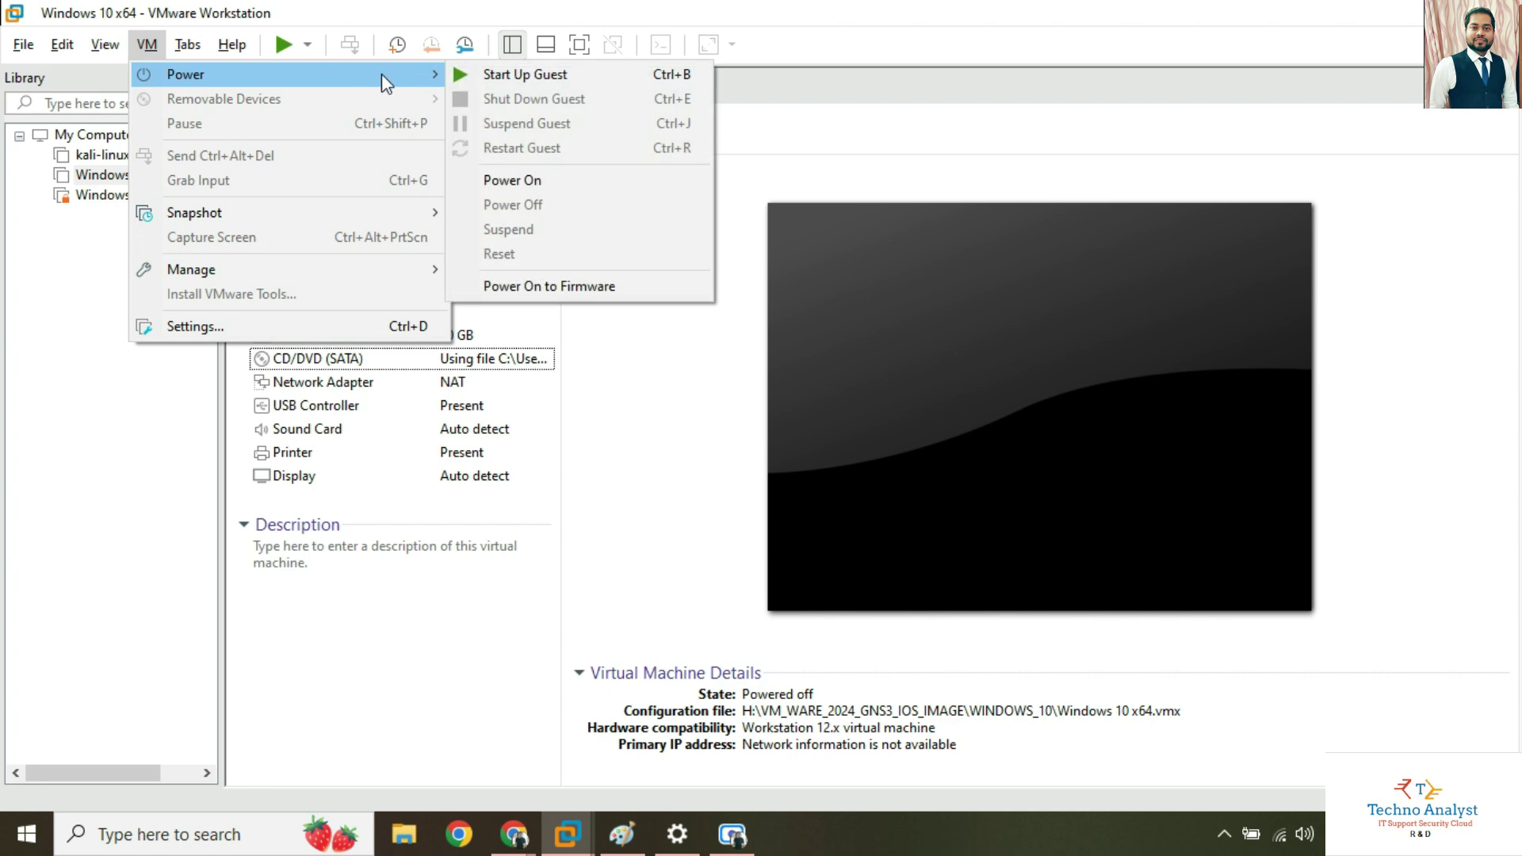
click(587, 290)
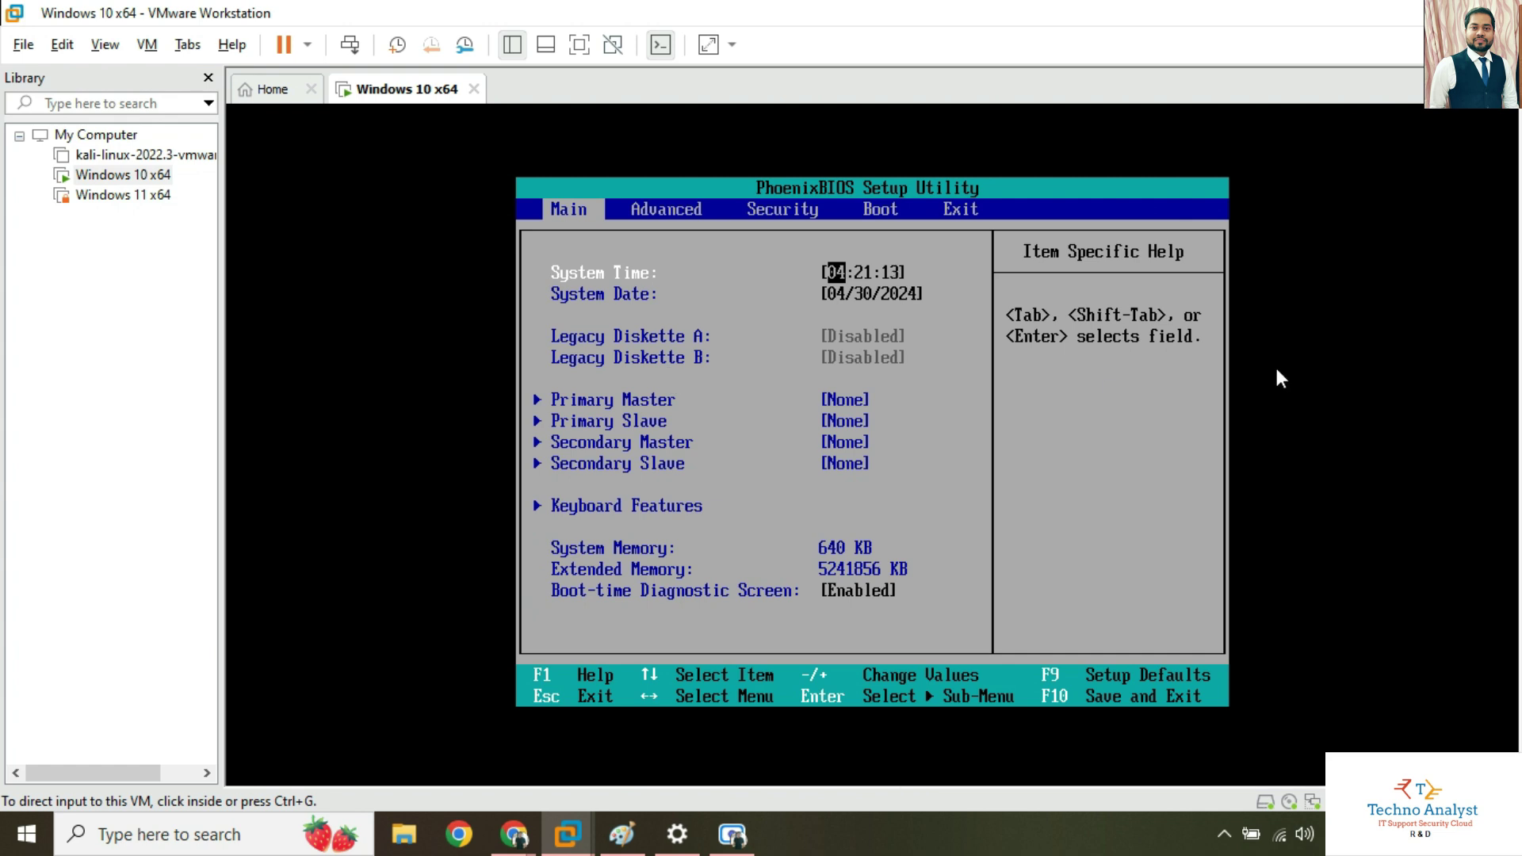
click(1301, 386)
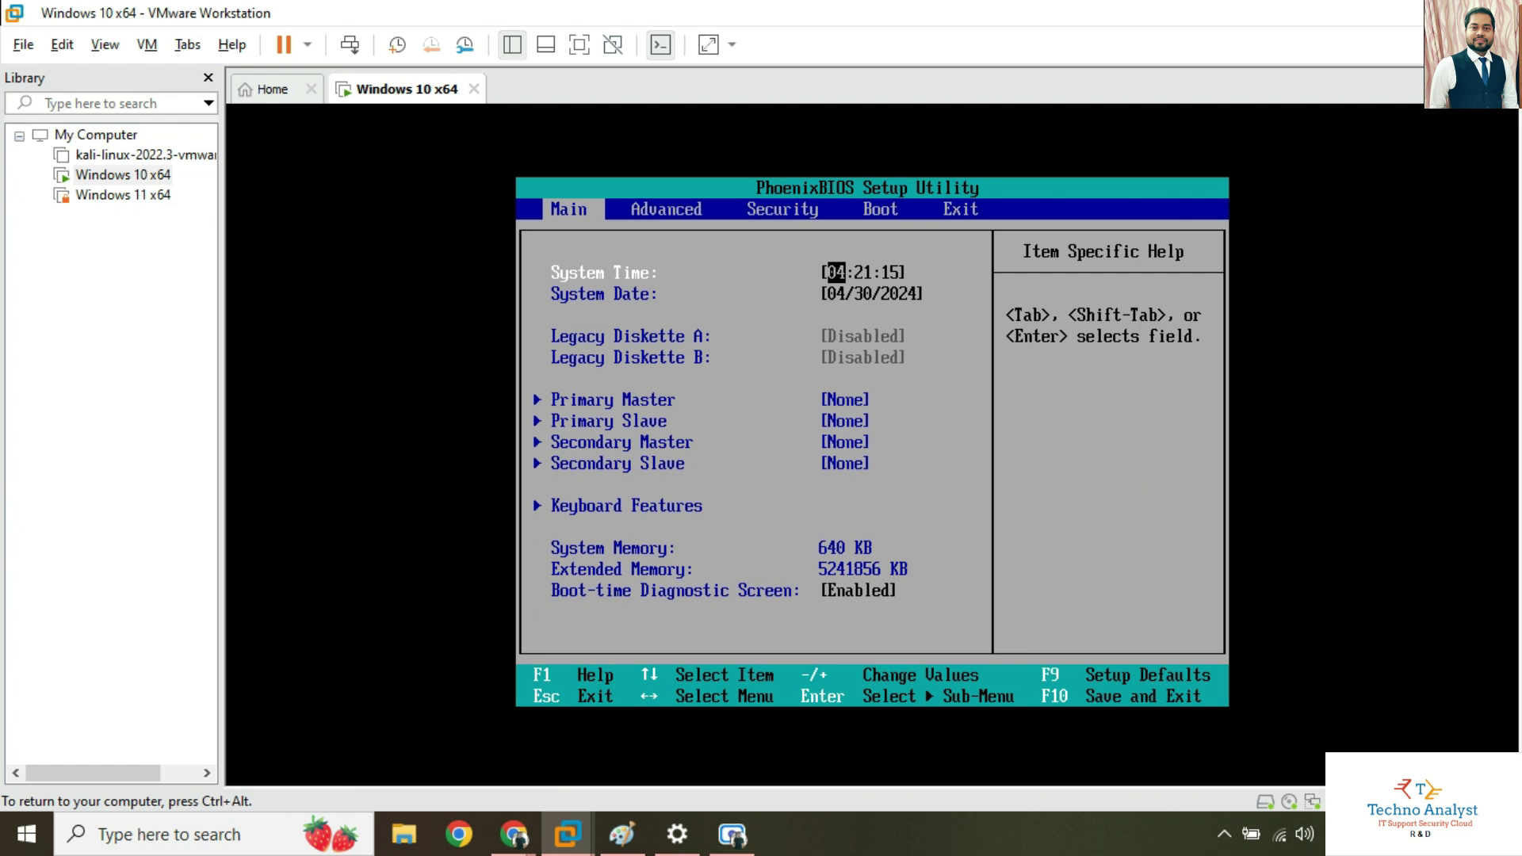
key(Right)
key(Right)
key(Right)
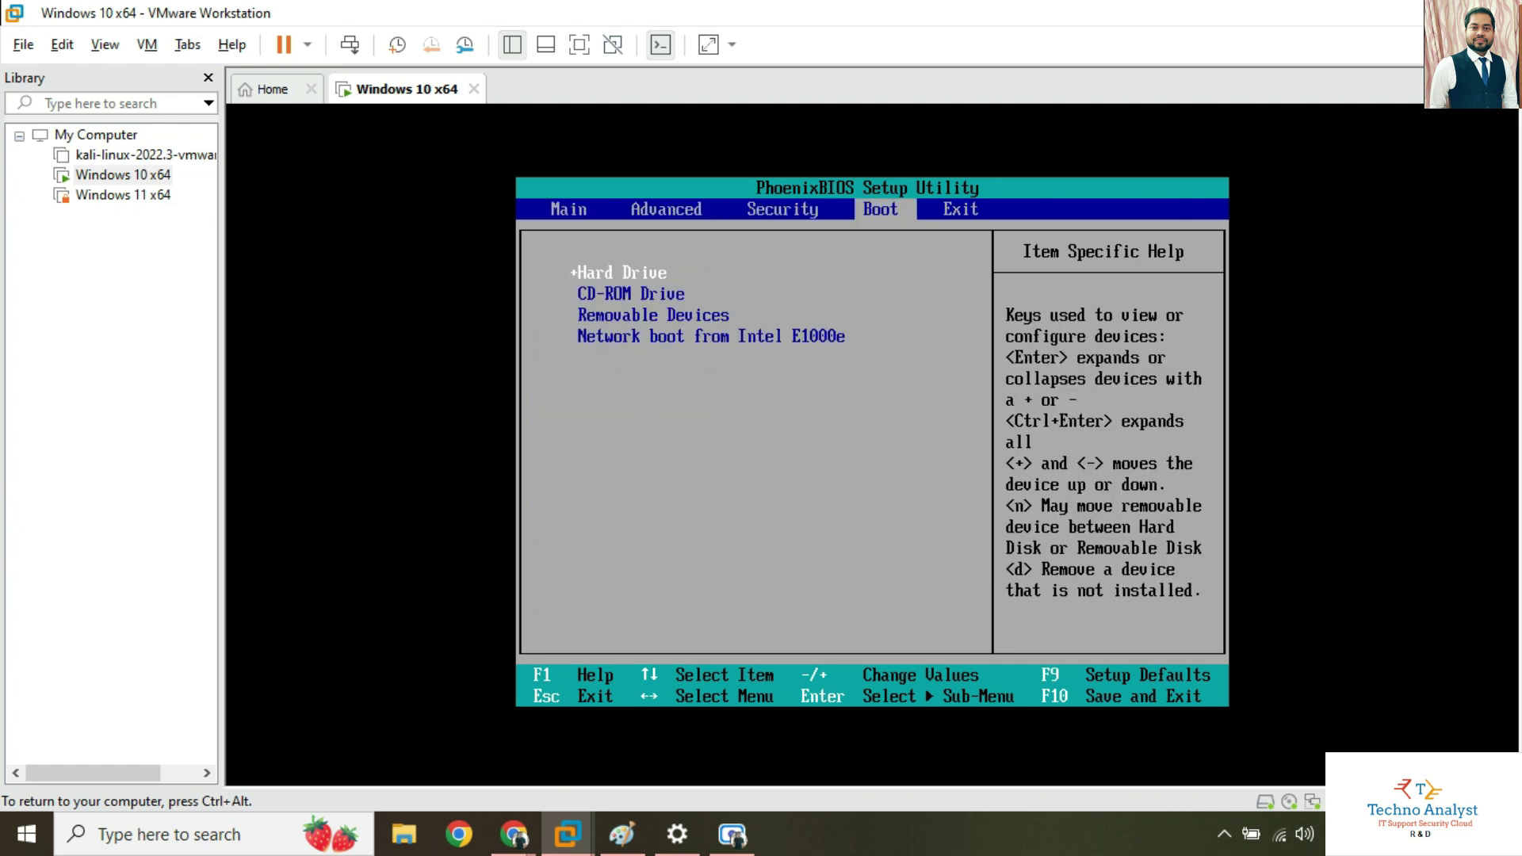
key(Down)
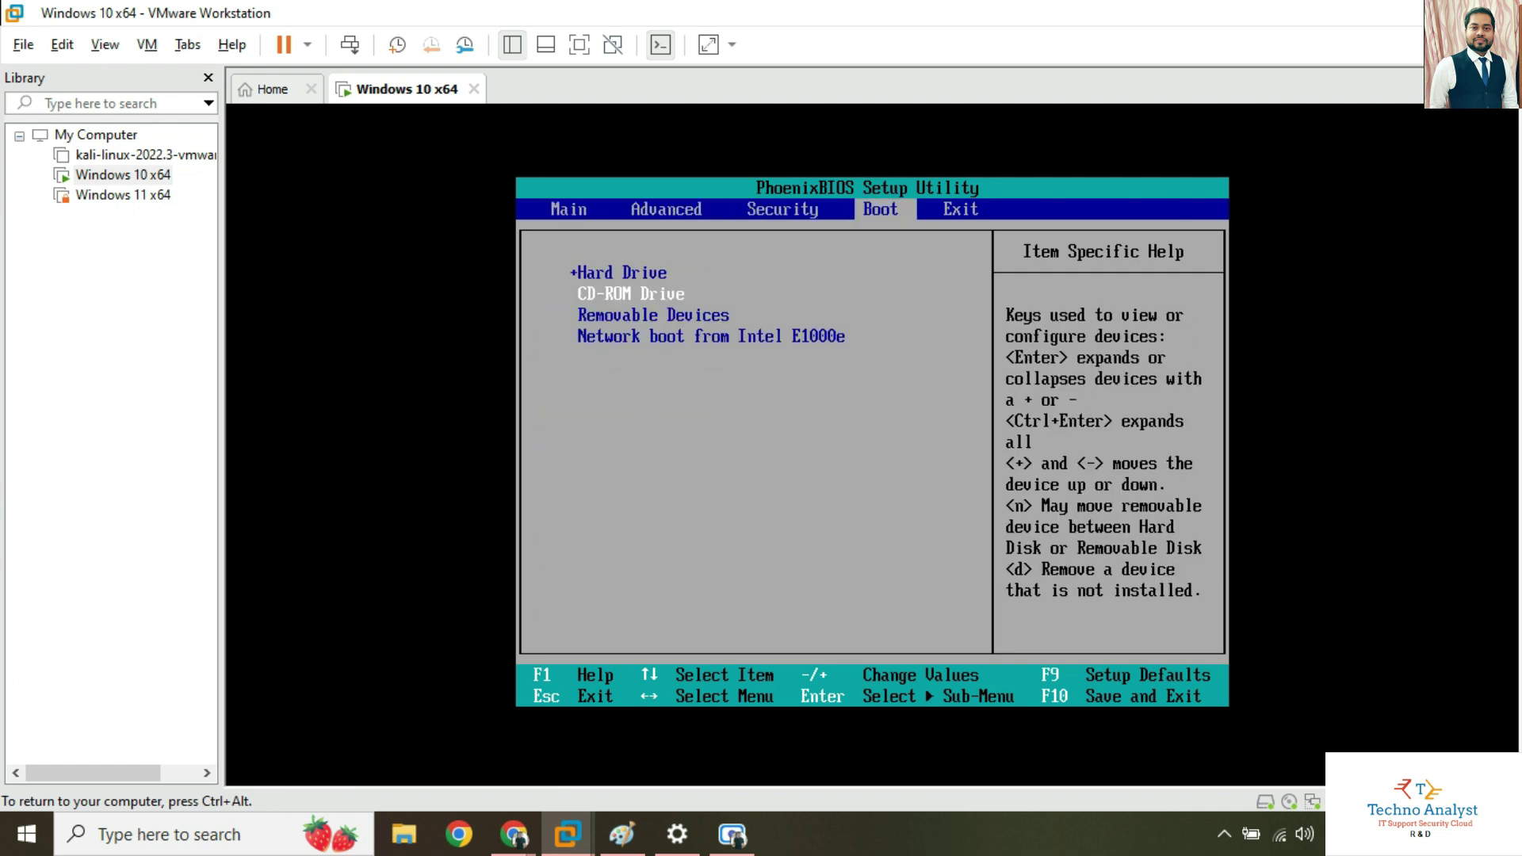
key(plus)
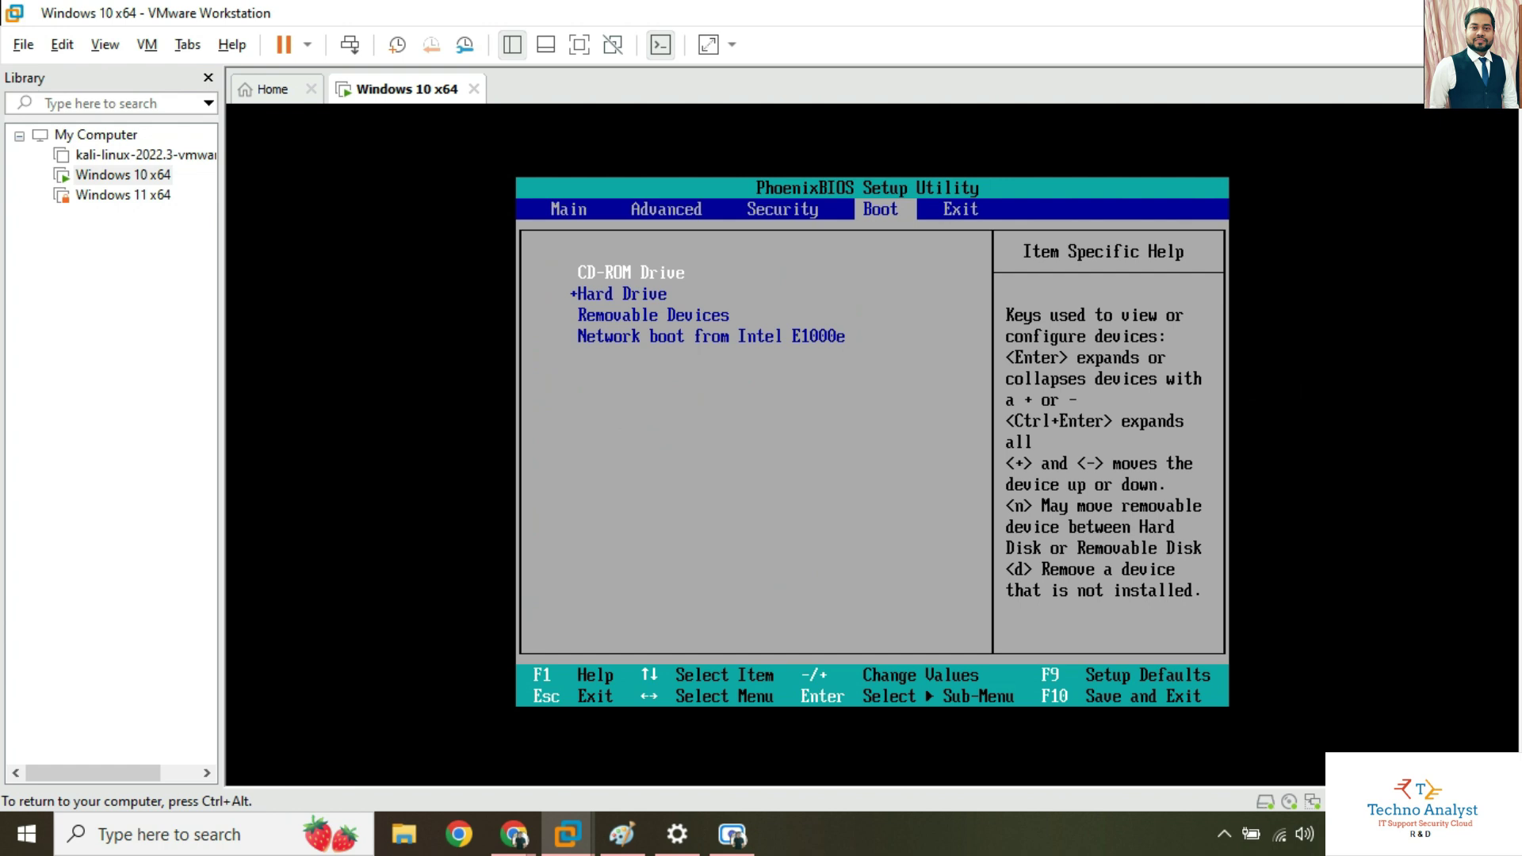
key(F10)
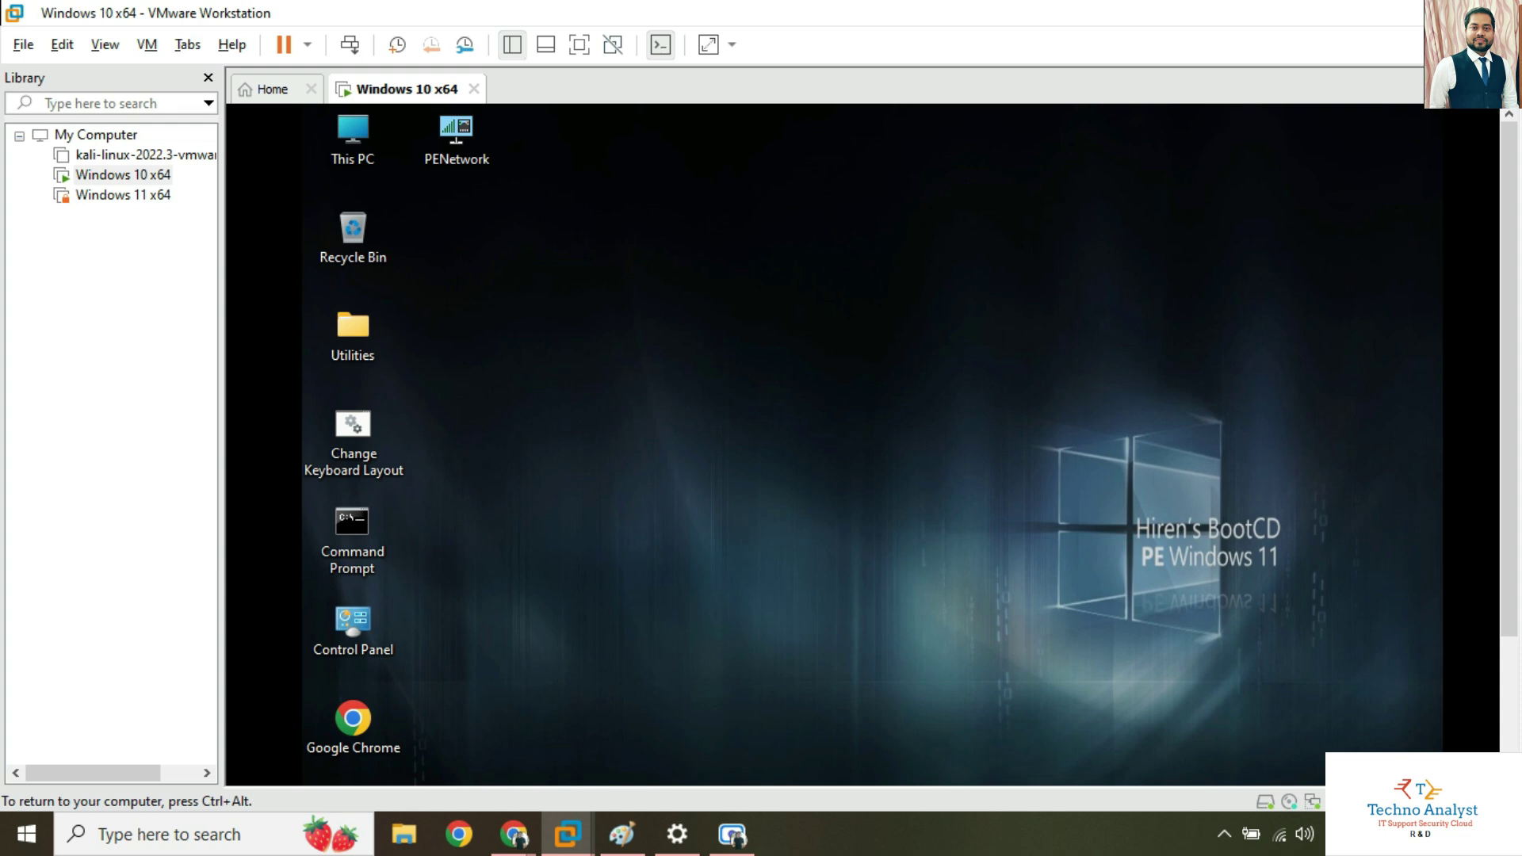
Open the PE Start menu and expand All Programs to list the tool folders.
key(ctrl+alt)
scroll(893, 693, down, 3)
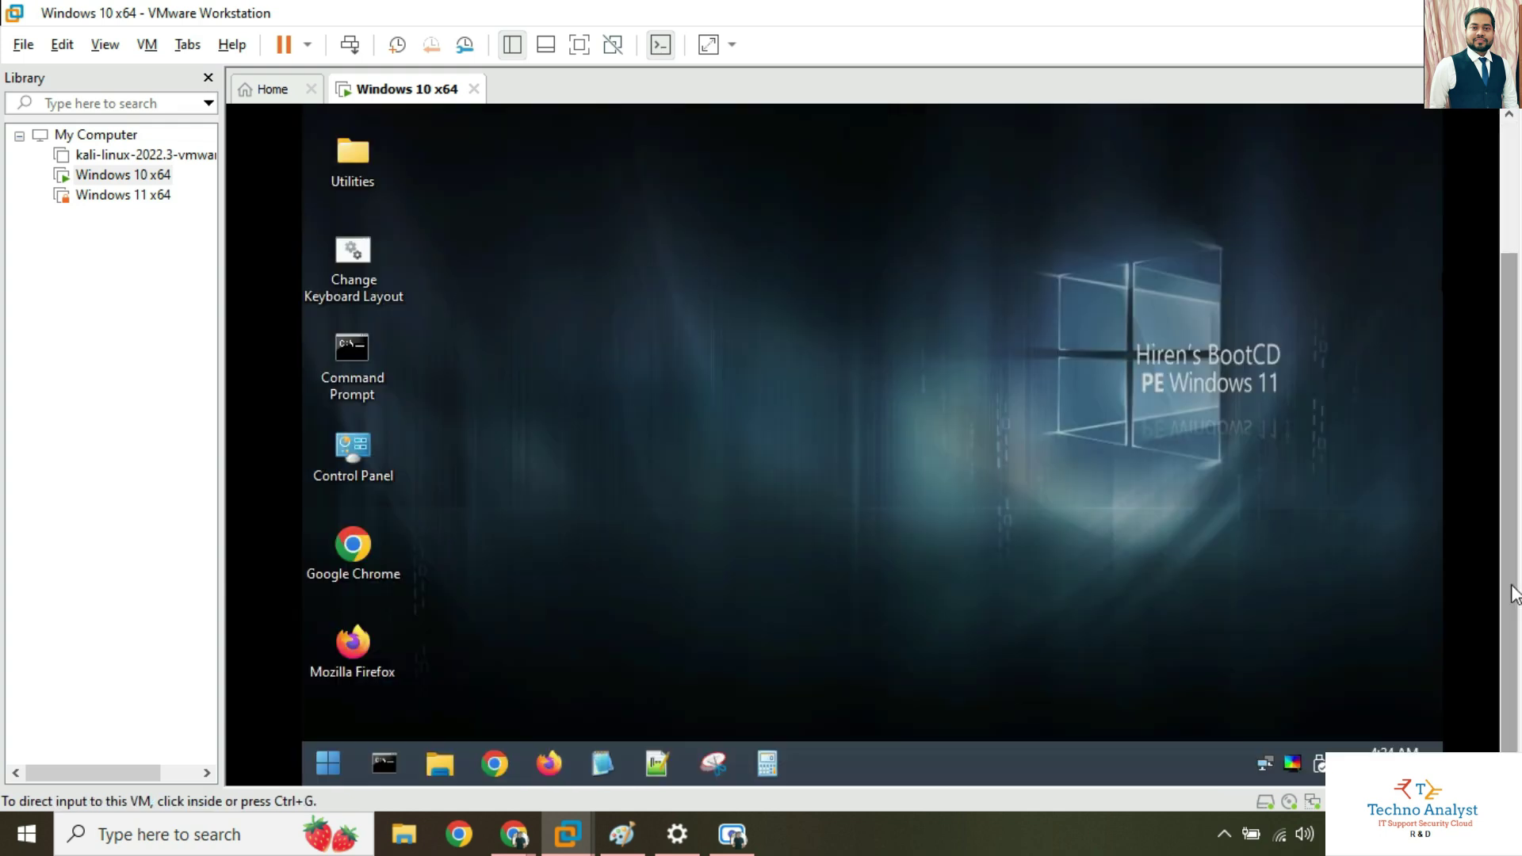
click(894, 693)
click(332, 764)
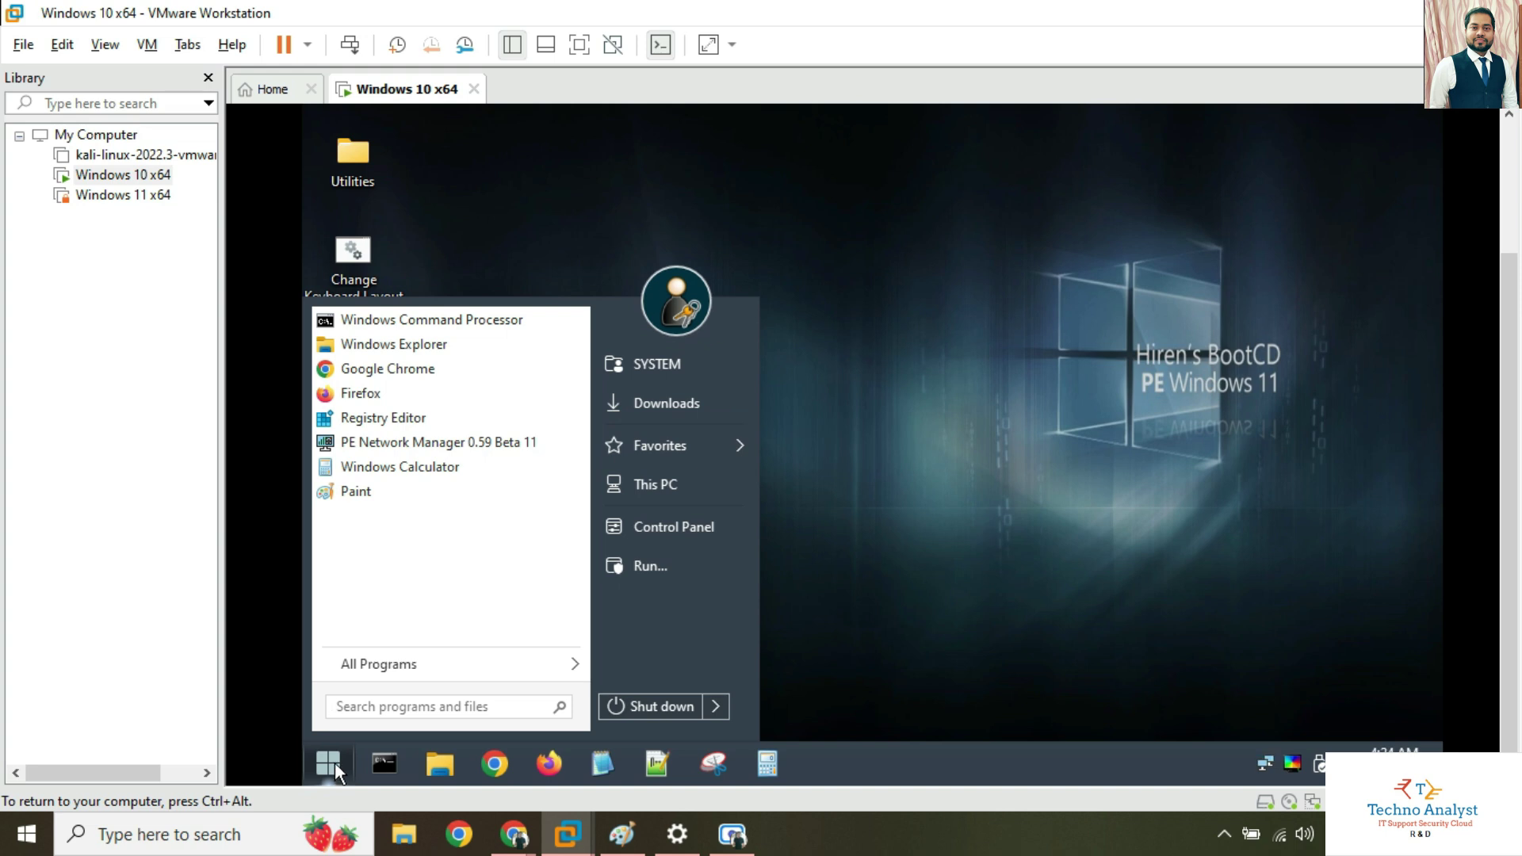
click(378, 669)
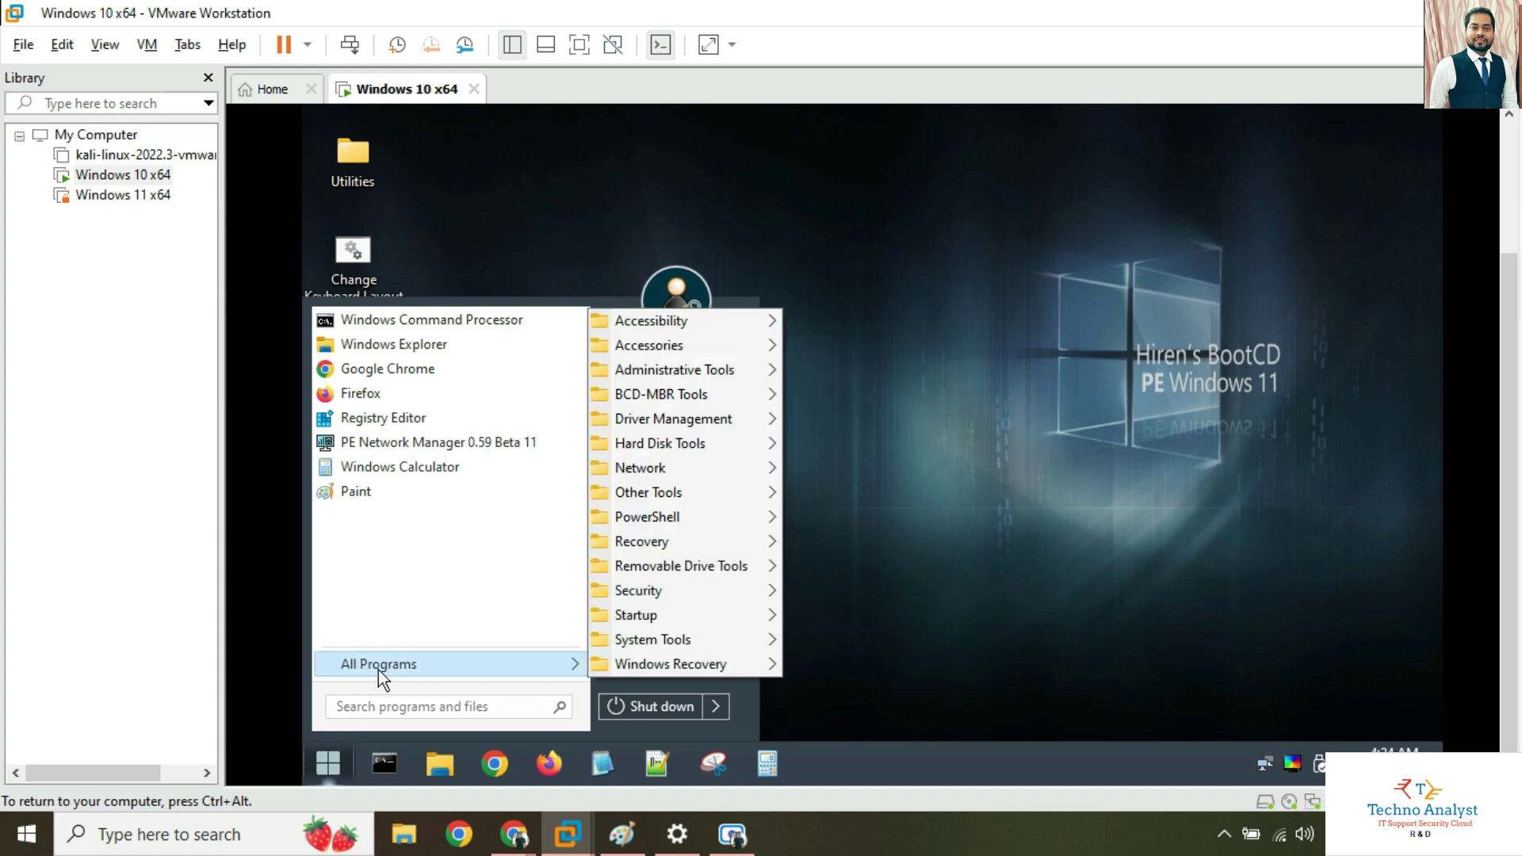
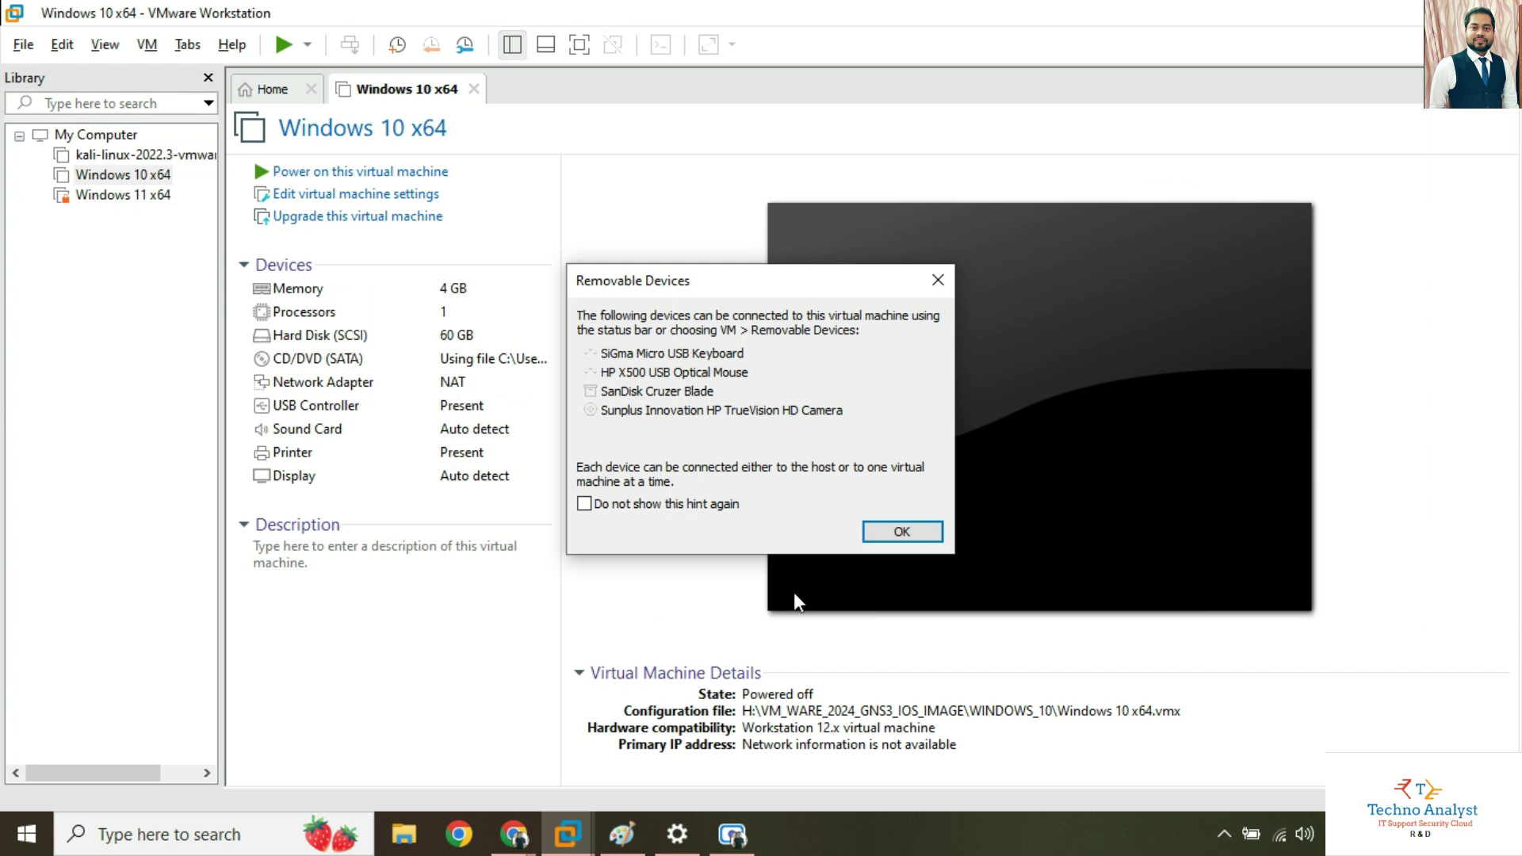
Dismiss the Removable Devices hint and bring up the VM menu's Power options.
click(865, 537)
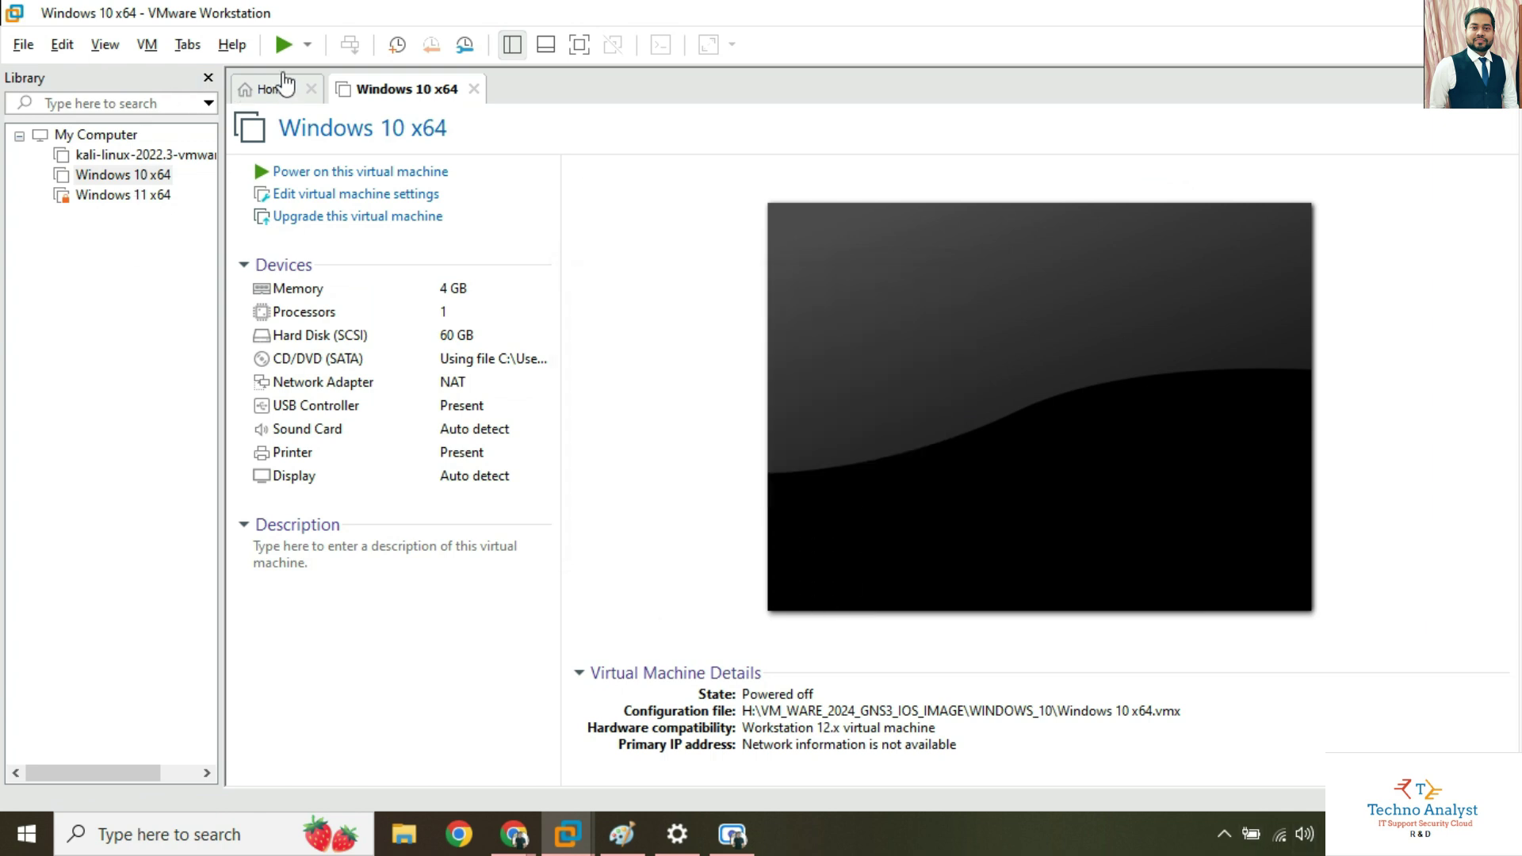
click(148, 47)
click(147, 47)
click(149, 47)
mouse_move(159, 73)
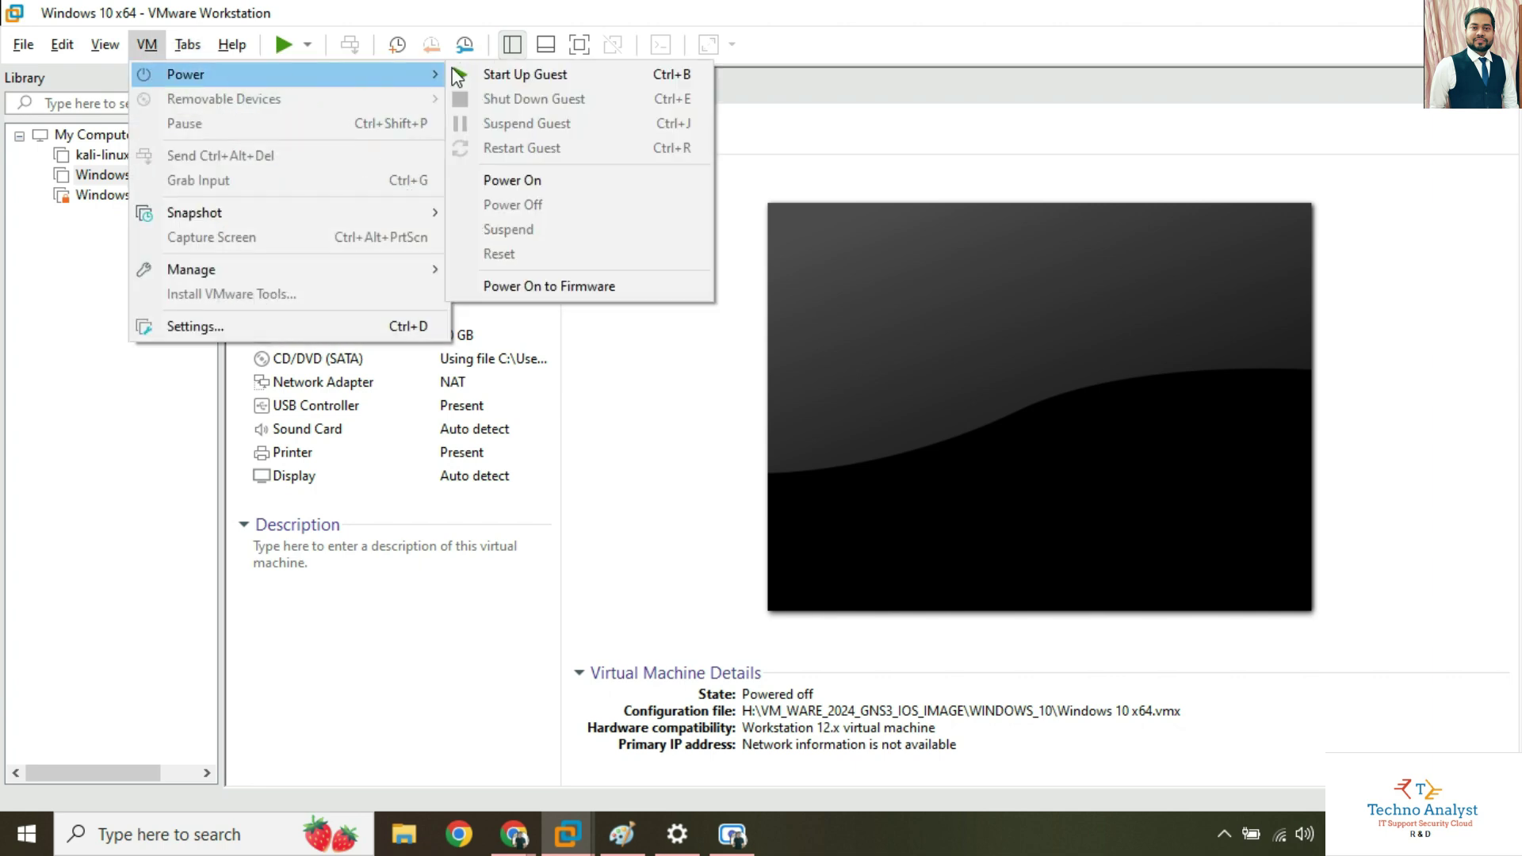
Power on to firmware, move Hard Drive above CD-ROM Drive in the Boot tab, then save with F10.
click(570, 288)
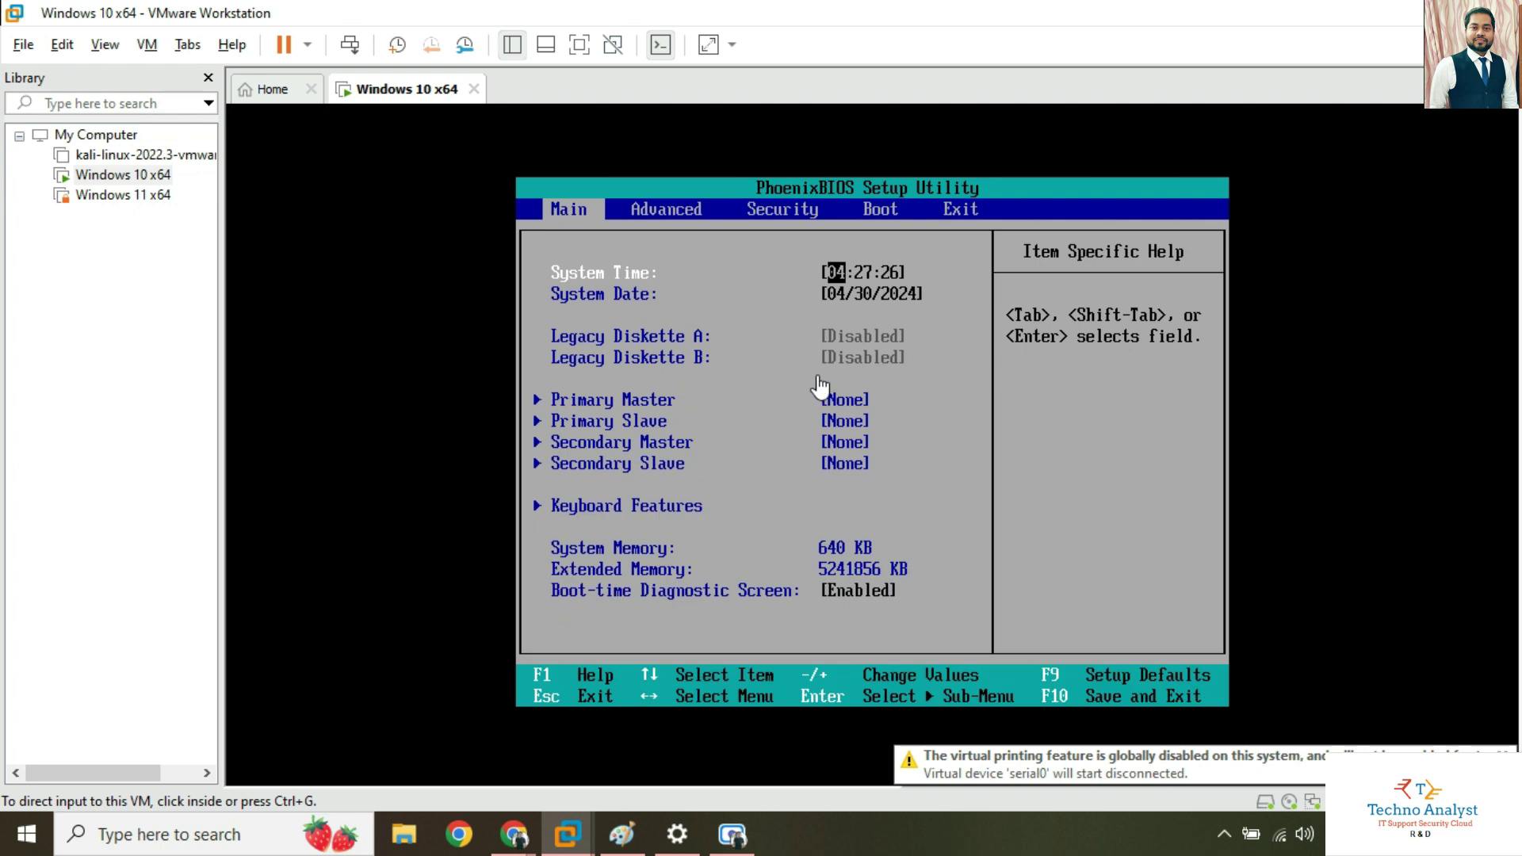
click(1035, 364)
key(Right)
key(Right)
key(Right)
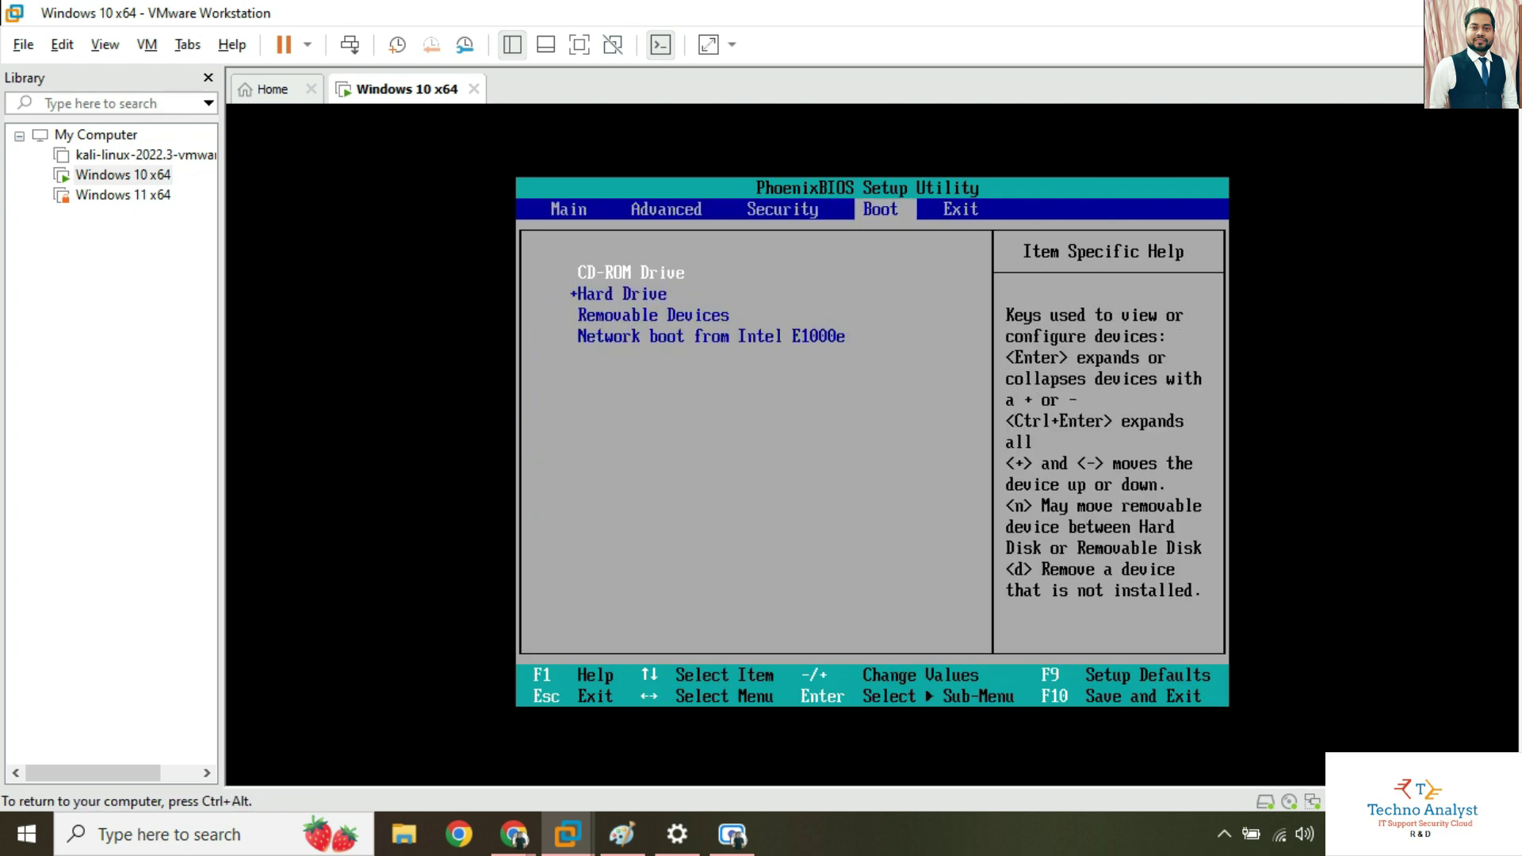
key(Down)
key(shift+equal)
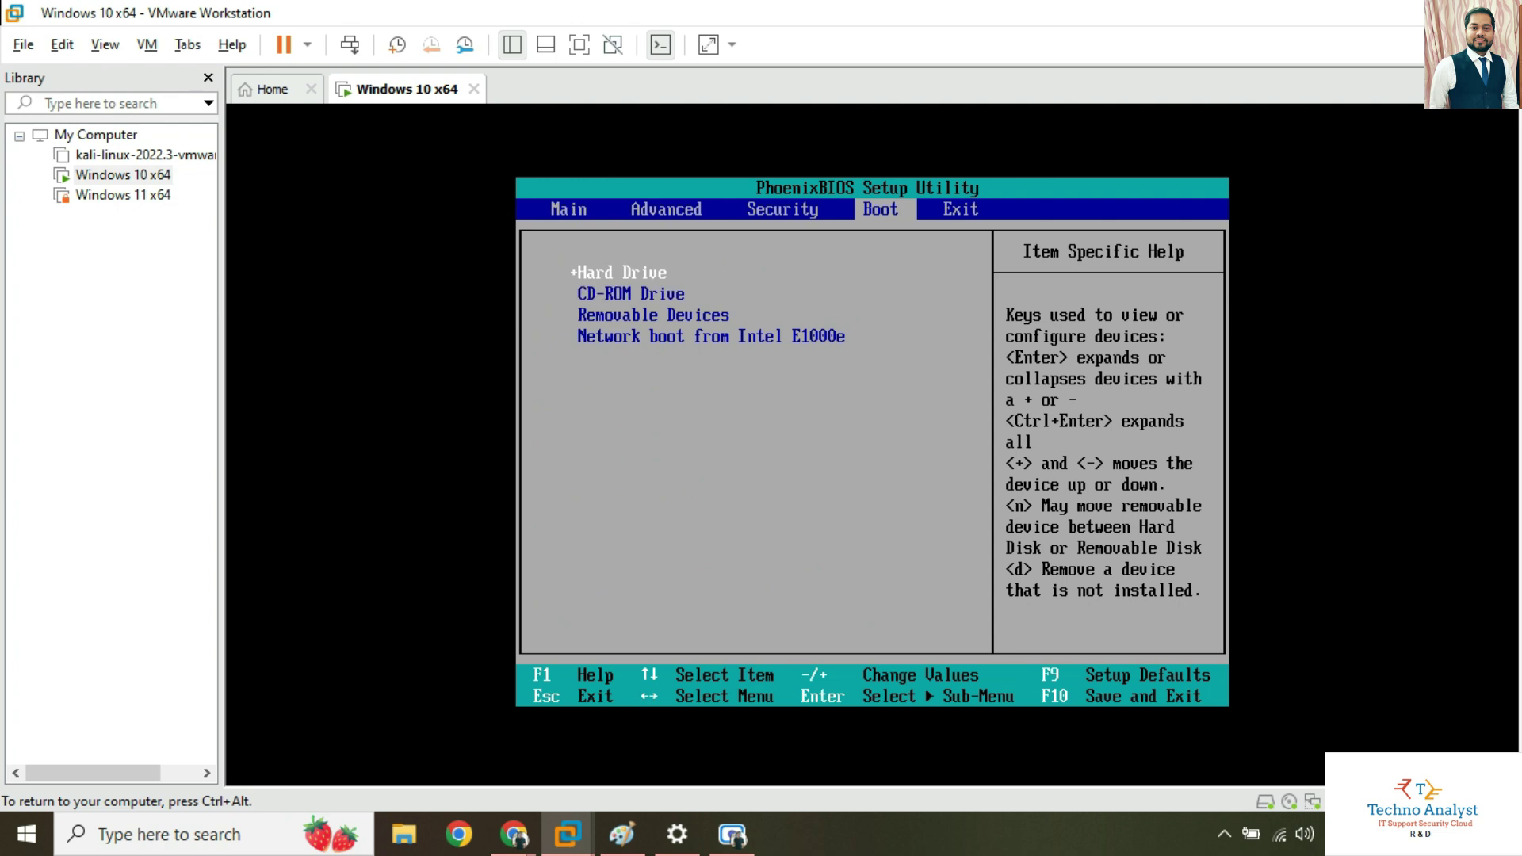
key(F10)
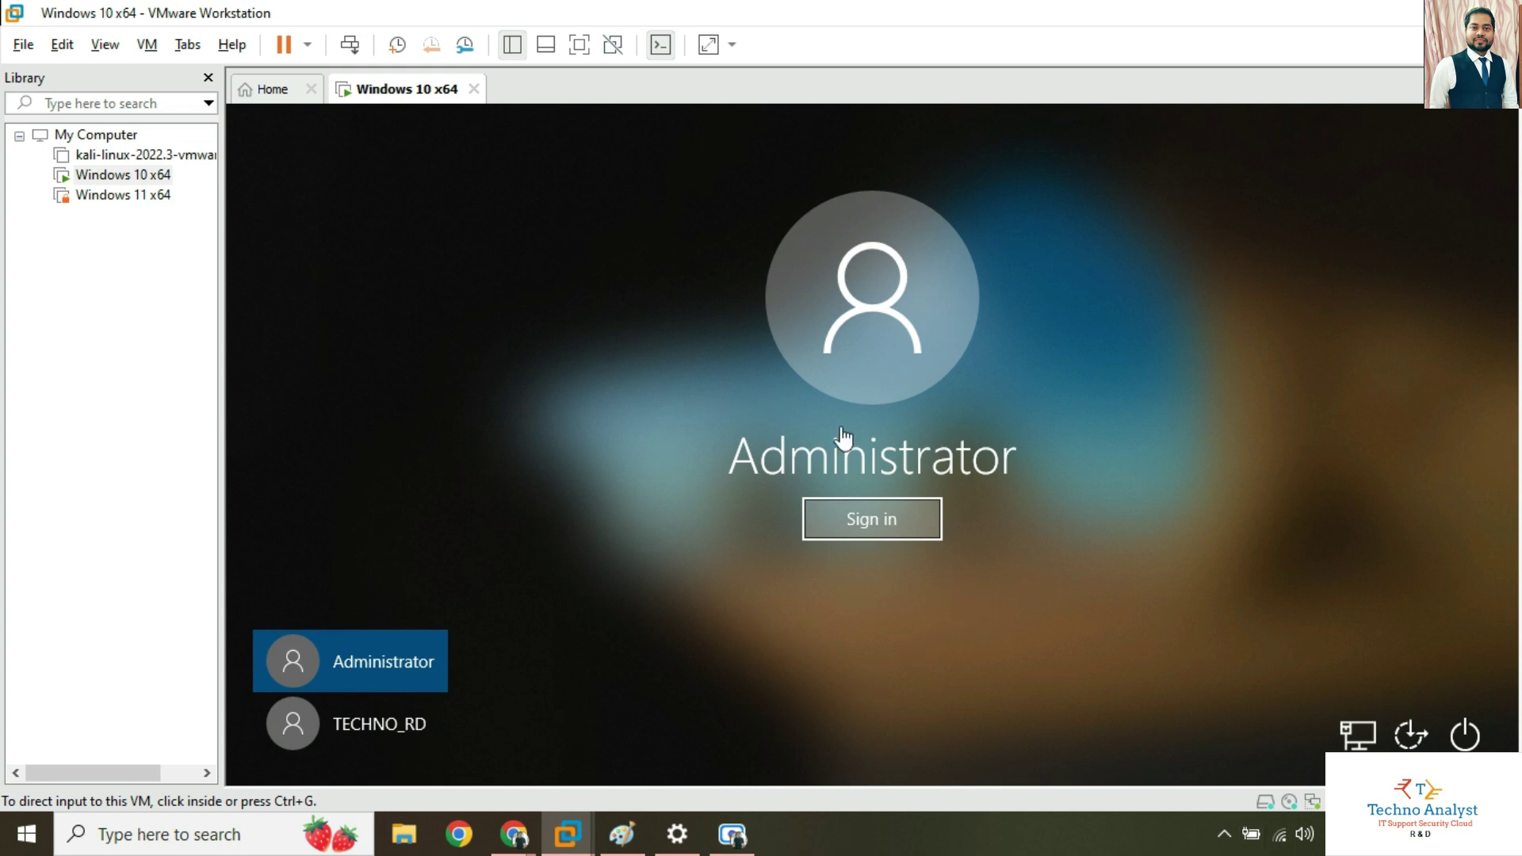
At the Windows sign-in screen, log in as Administrator with the blank password.
click(870, 524)
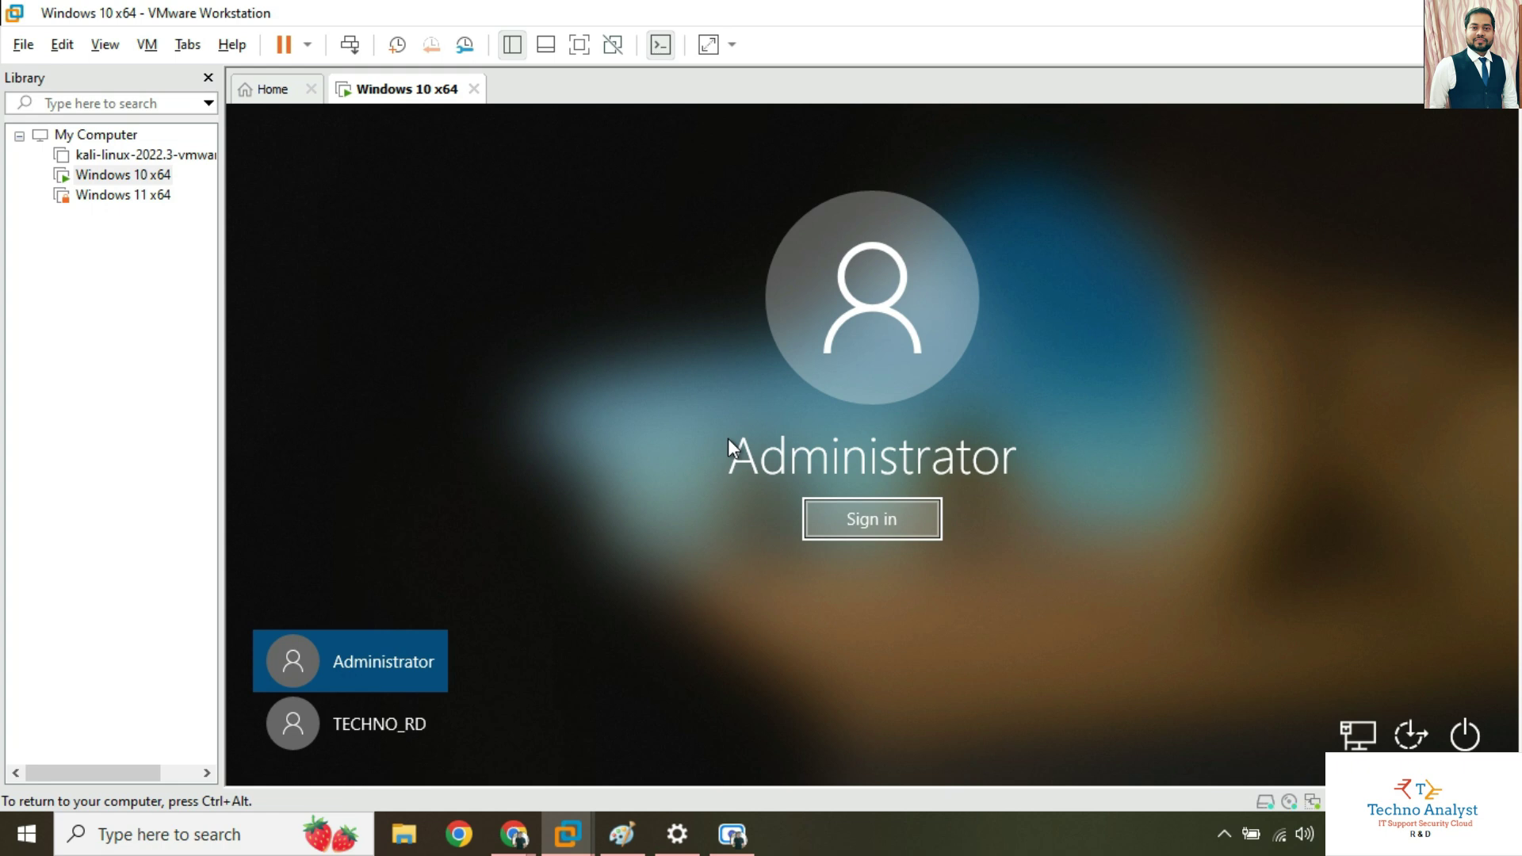
key(Return)
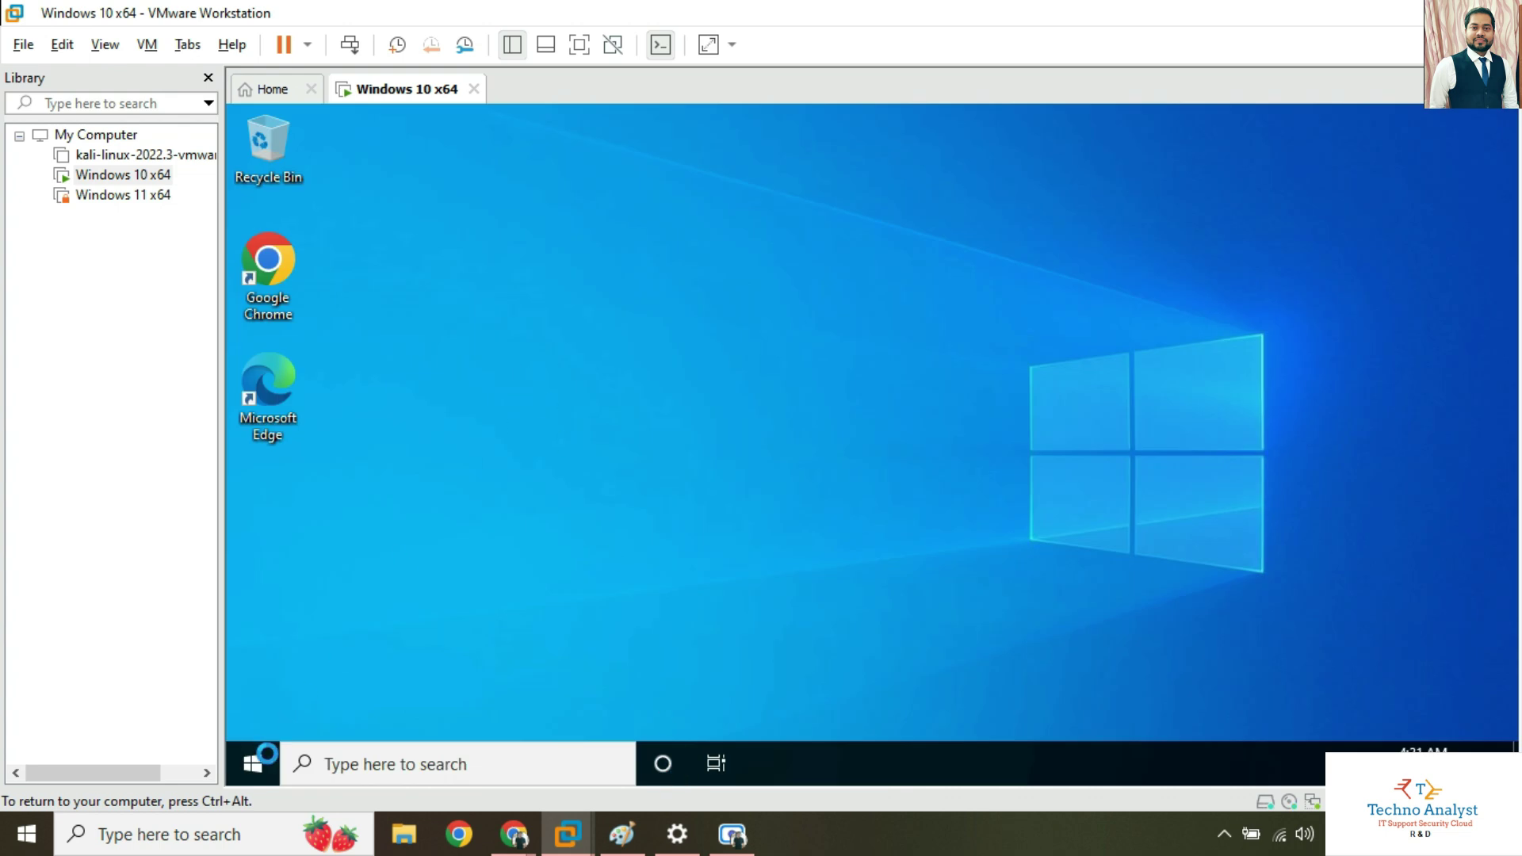
Open the Start menu, scroll its app list, then close it back to the desktop.
key(super)
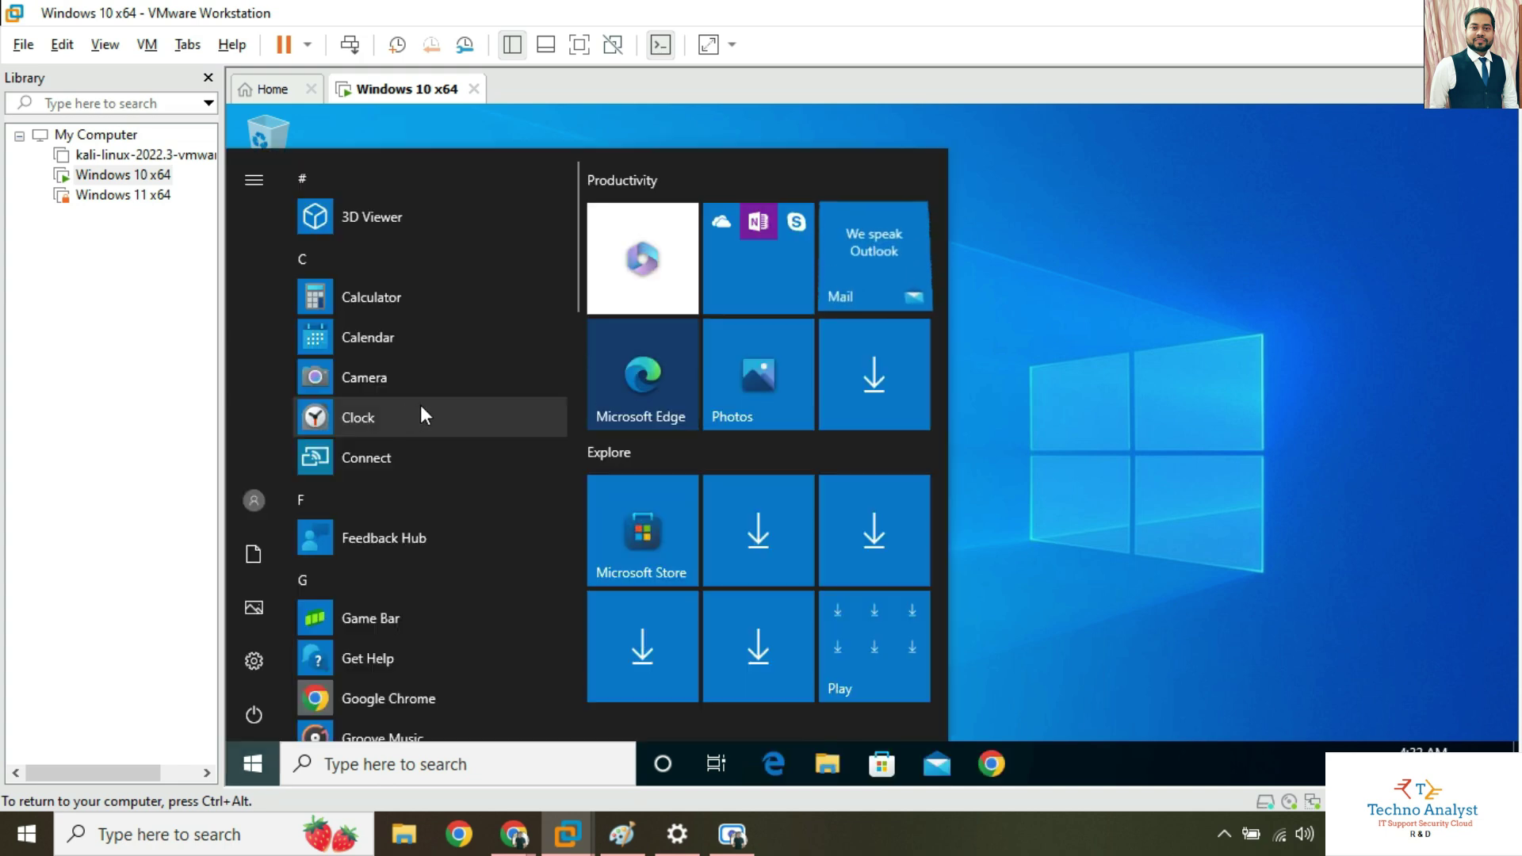
scroll(390, 402, down, 6)
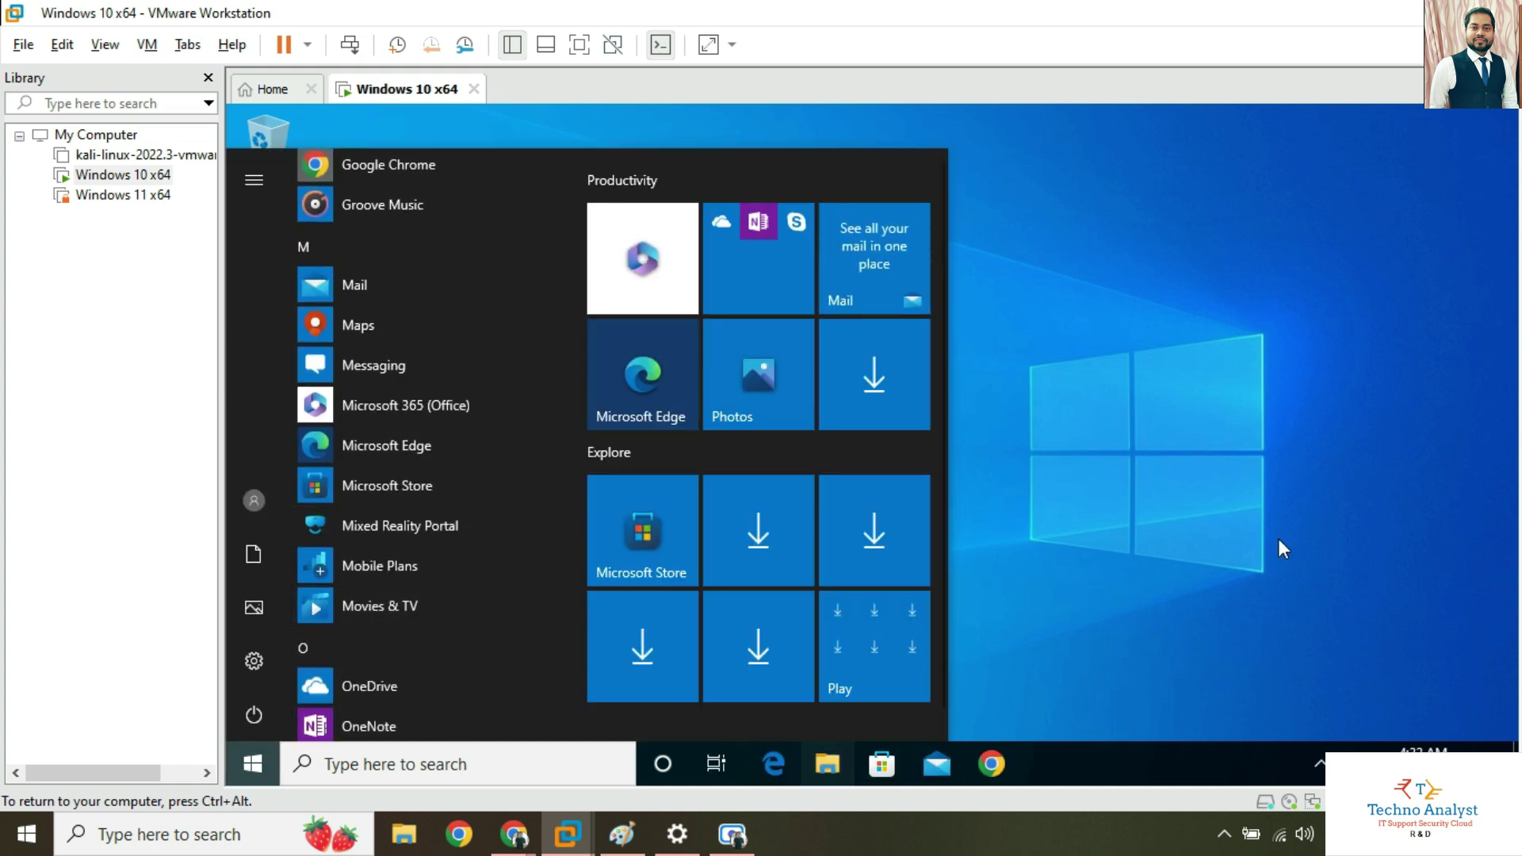
click(1250, 413)
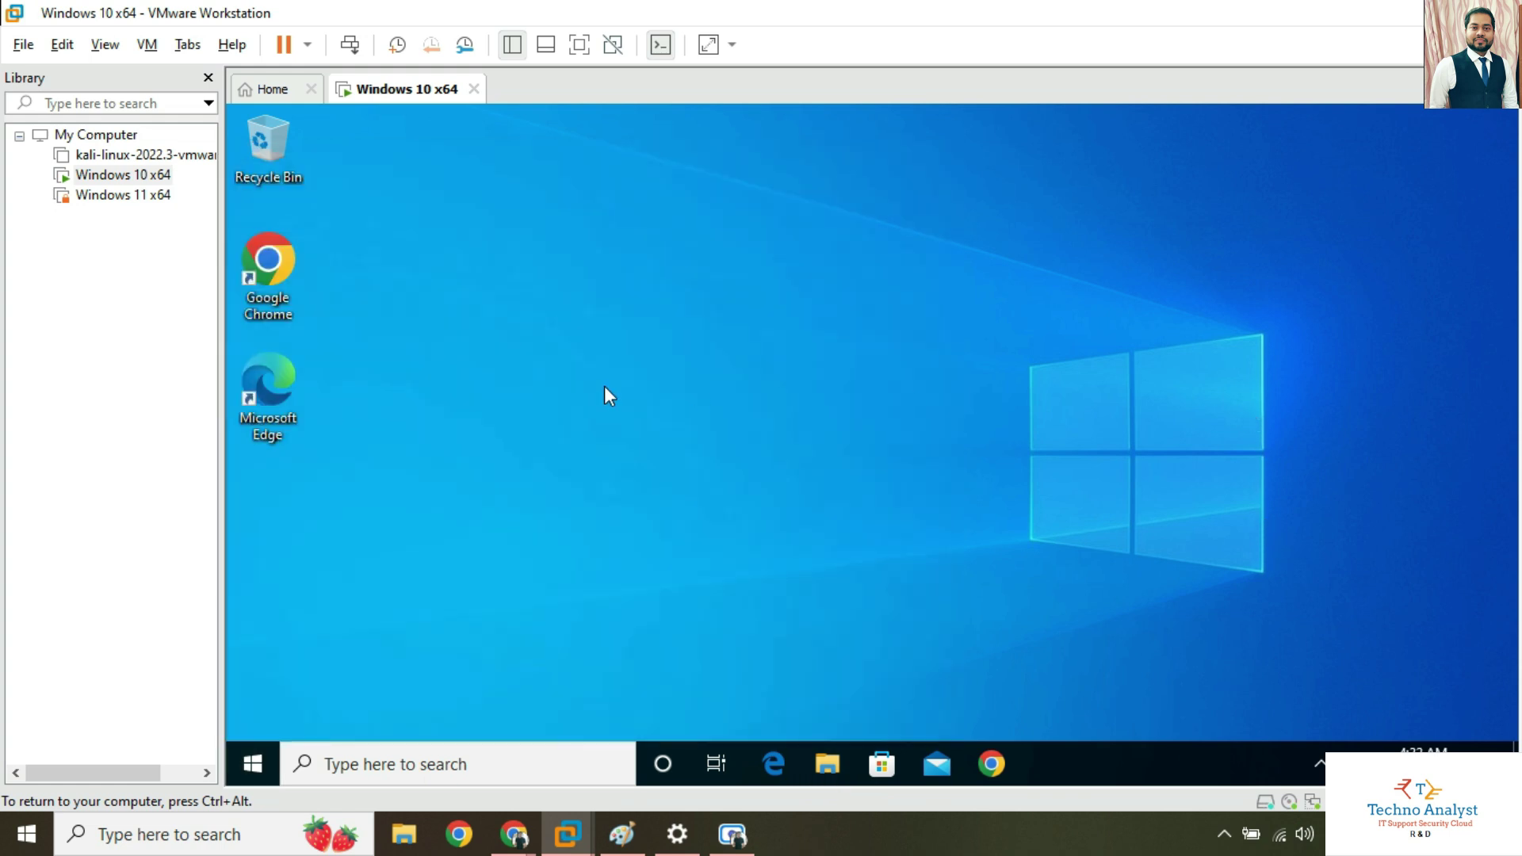